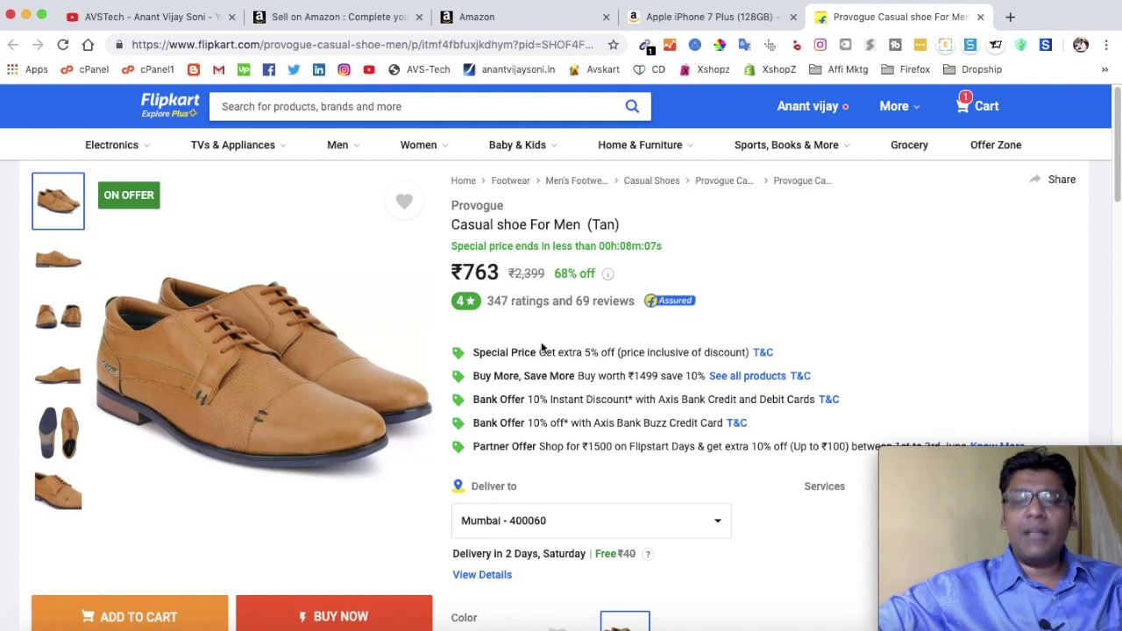
Switch to the Amazon Seller Central category browser and open Men's Shoes, followed by its Casual Shoes subcategory.
{"action": "scroll", "coordinate": [545, 351], "scroll_direction": "down", "scroll_amount": 1}
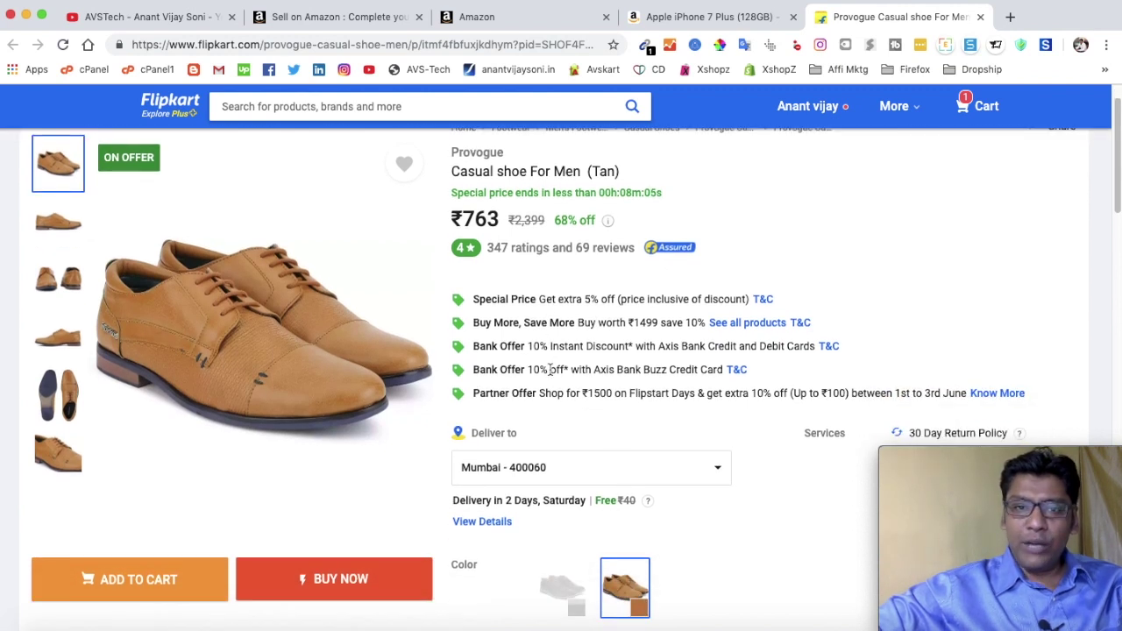
{"action": "scroll", "coordinate": [551, 369], "scroll_direction": "up", "scroll_amount": 1}
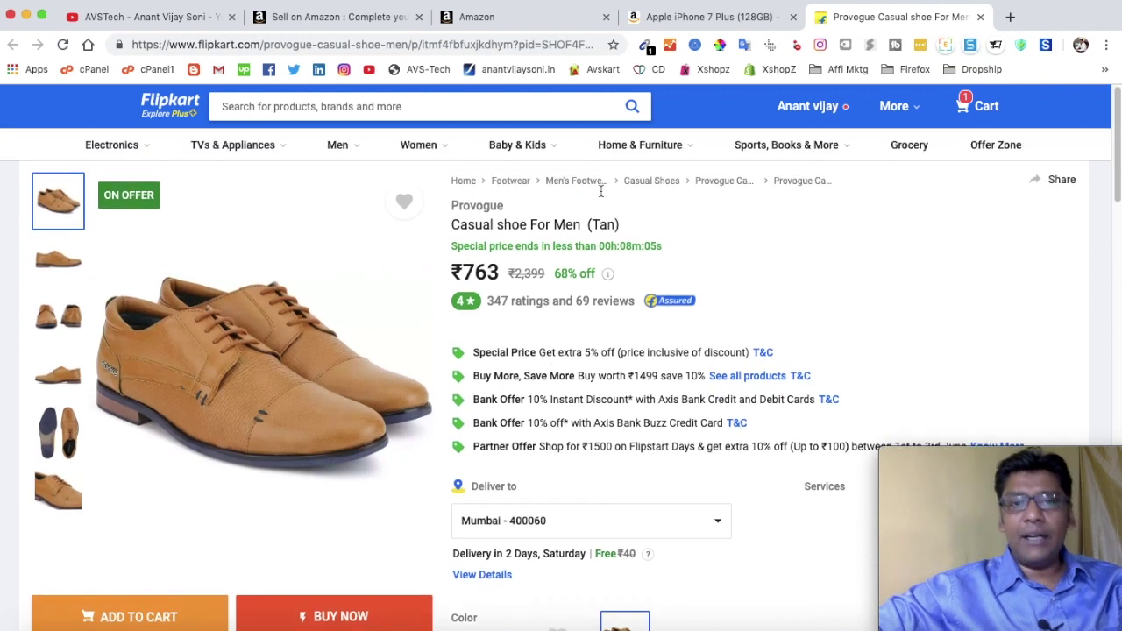
{"action": "left_click", "coordinate": [529, 25]}
{"action": "scroll", "coordinate": [462, 385], "scroll_direction": "down", "scroll_amount": 1}
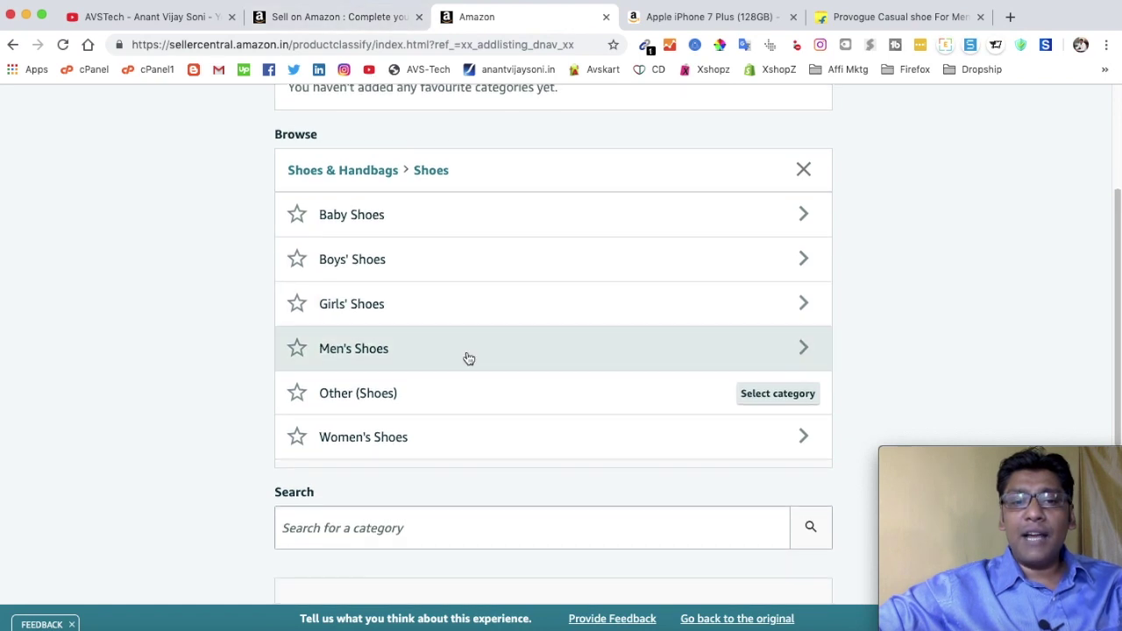
{"action": "left_click", "coordinate": [467, 353]}
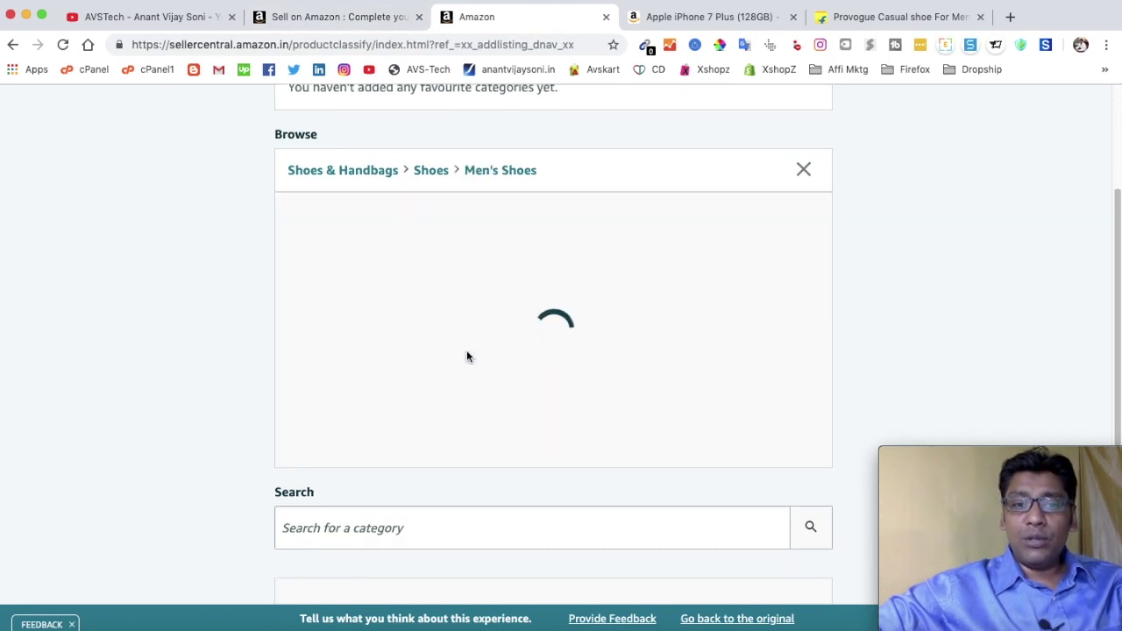
{"action": "scroll", "coordinate": [466, 352], "scroll_direction": "down", "scroll_amount": 1}
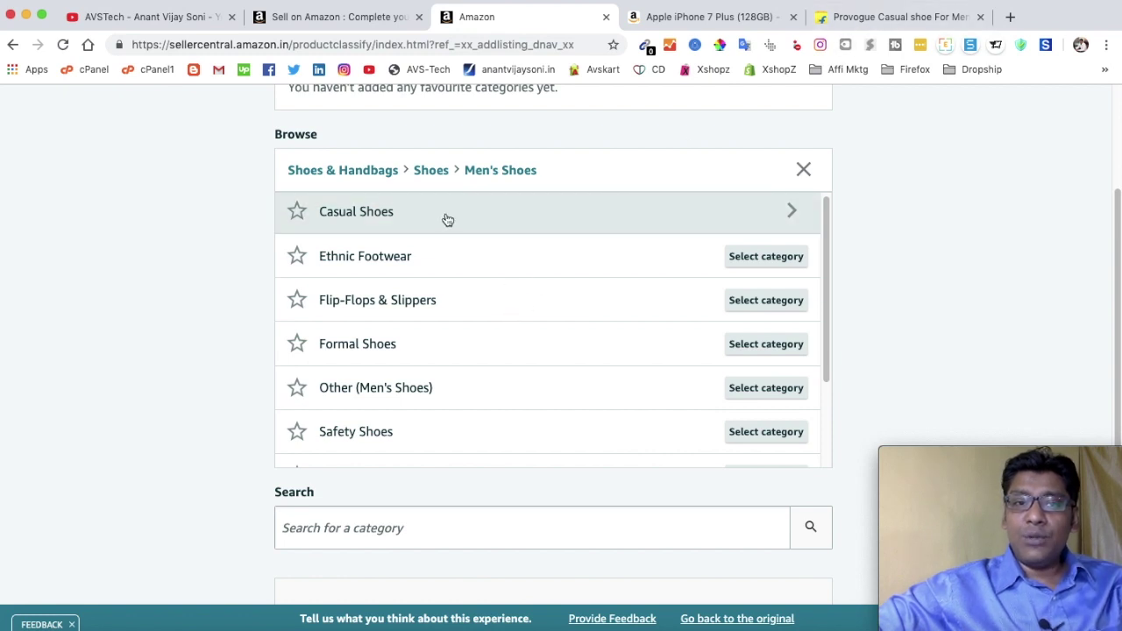
{"action": "left_click", "coordinate": [720, 222]}
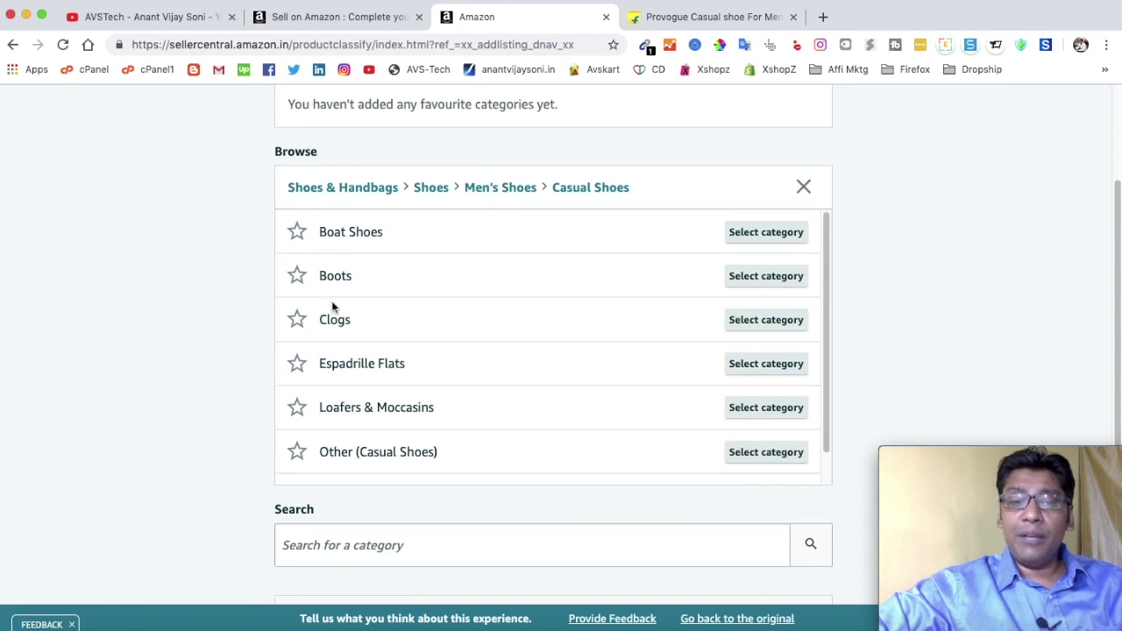
Select Other (Casual Shoes) as the category for the new product listing.
{"action": "scroll", "coordinate": [441, 354], "scroll_direction": "down", "scroll_amount": 1}
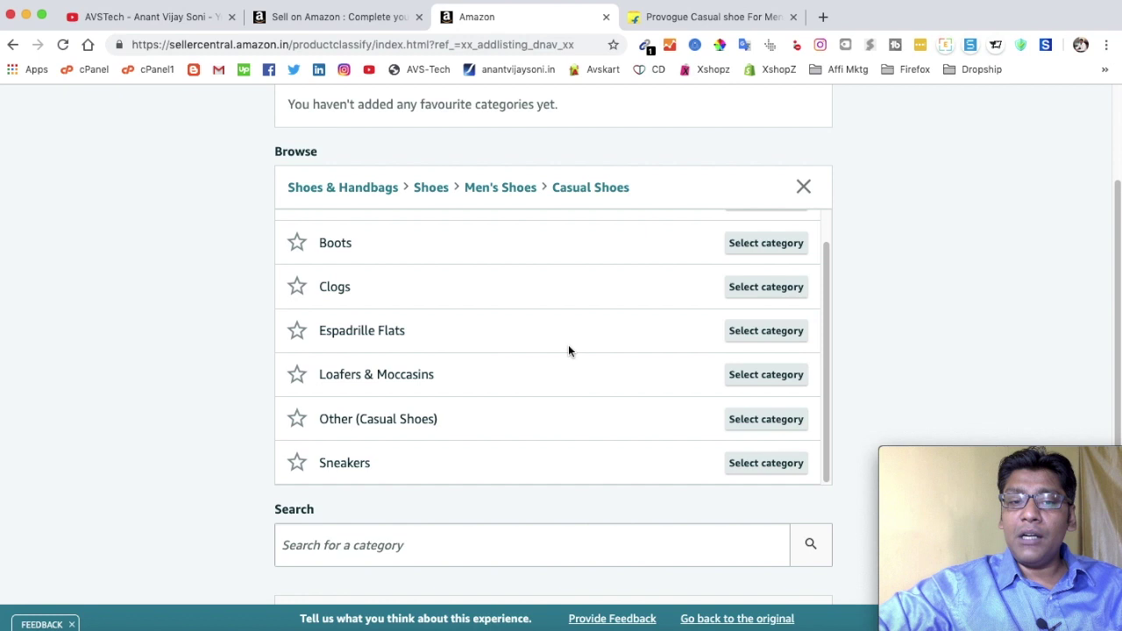
{"action": "scroll", "coordinate": [568, 342], "scroll_direction": "up", "scroll_amount": 1}
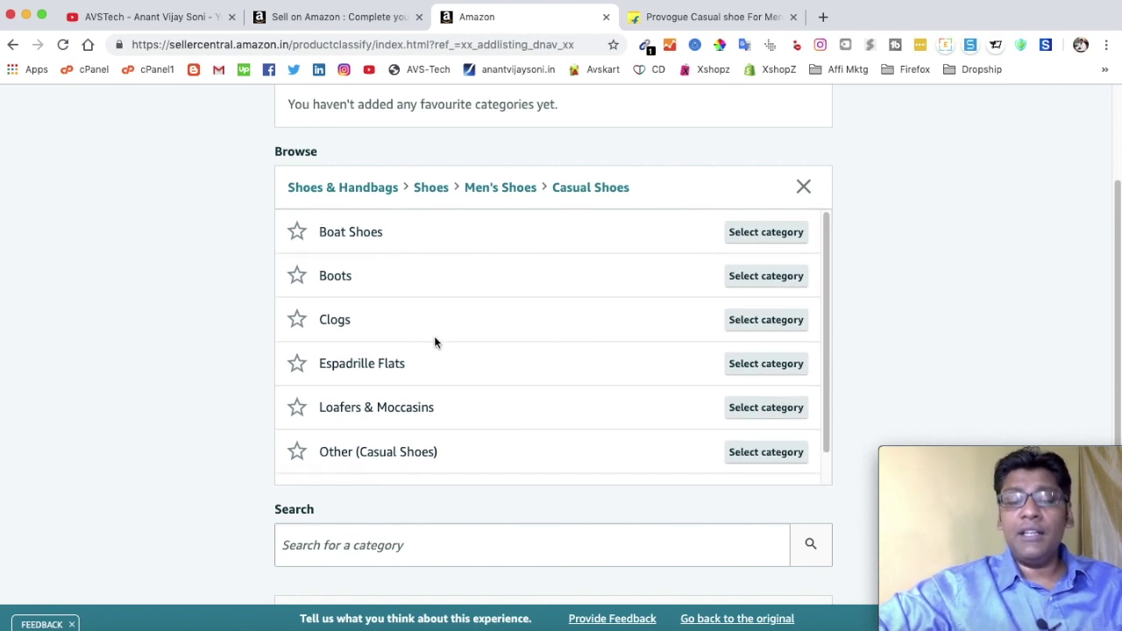
{"action": "scroll", "coordinate": [437, 344], "scroll_direction": "down", "scroll_amount": 1}
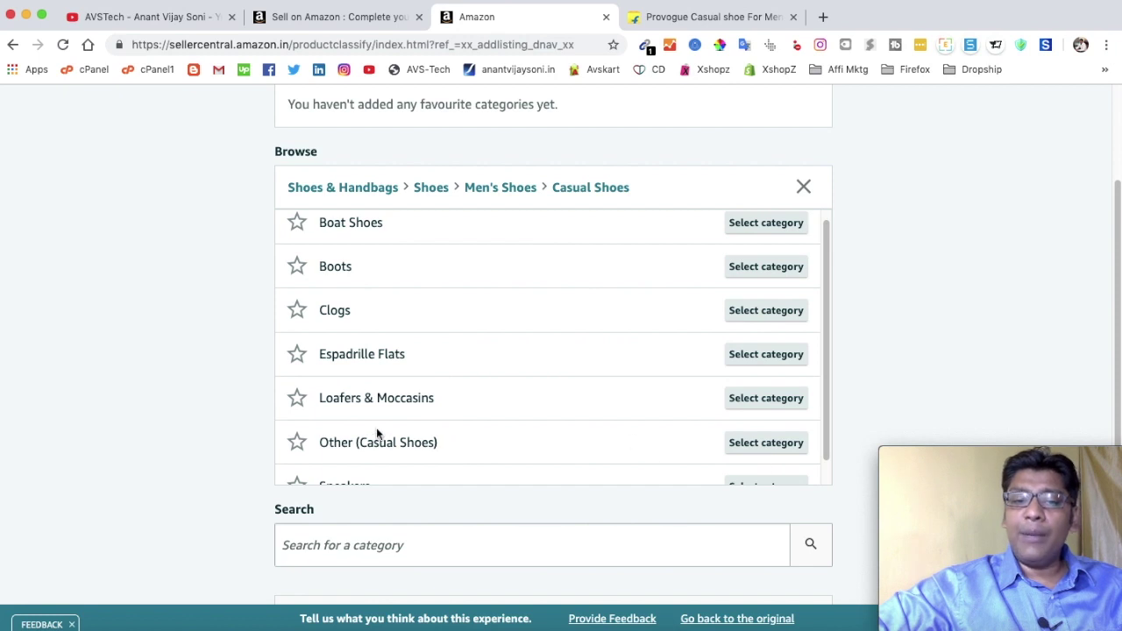
{"action": "left_click", "coordinate": [746, 445]}
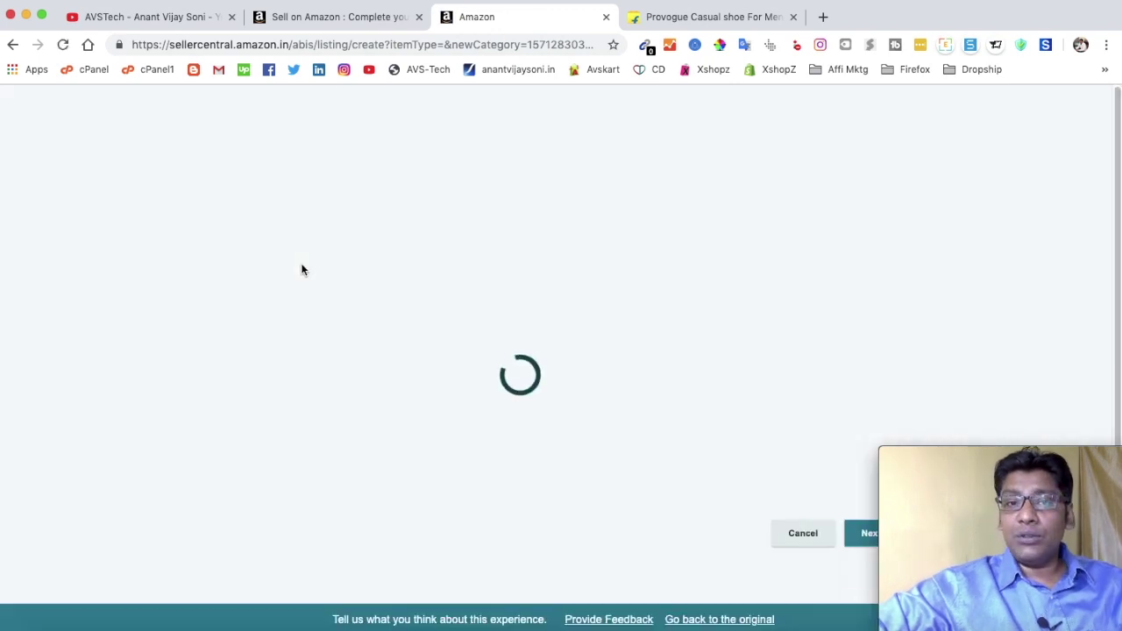
Copy the title "Casual shoe For Men (Tan)" from the Flipkart product page into the Item Name field of the Amazon listing.
{"action": "scroll", "coordinate": [301, 269], "scroll_direction": "down", "scroll_amount": 1}
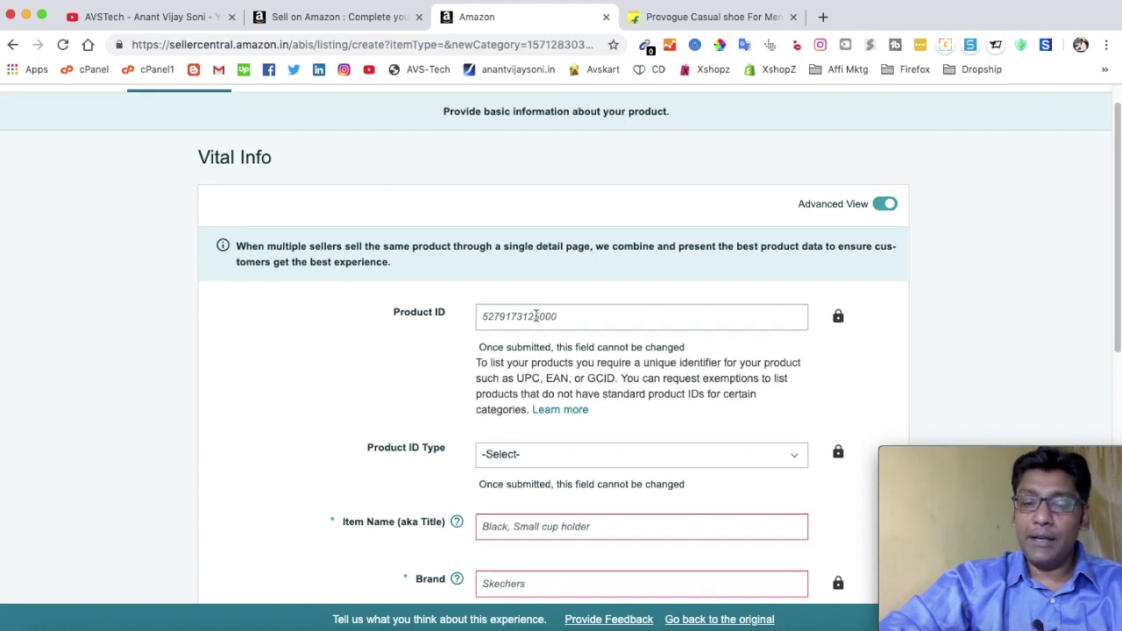
{"action": "left_click_drag", "start_coordinate": [619, 375], "coordinate": [516, 376]}
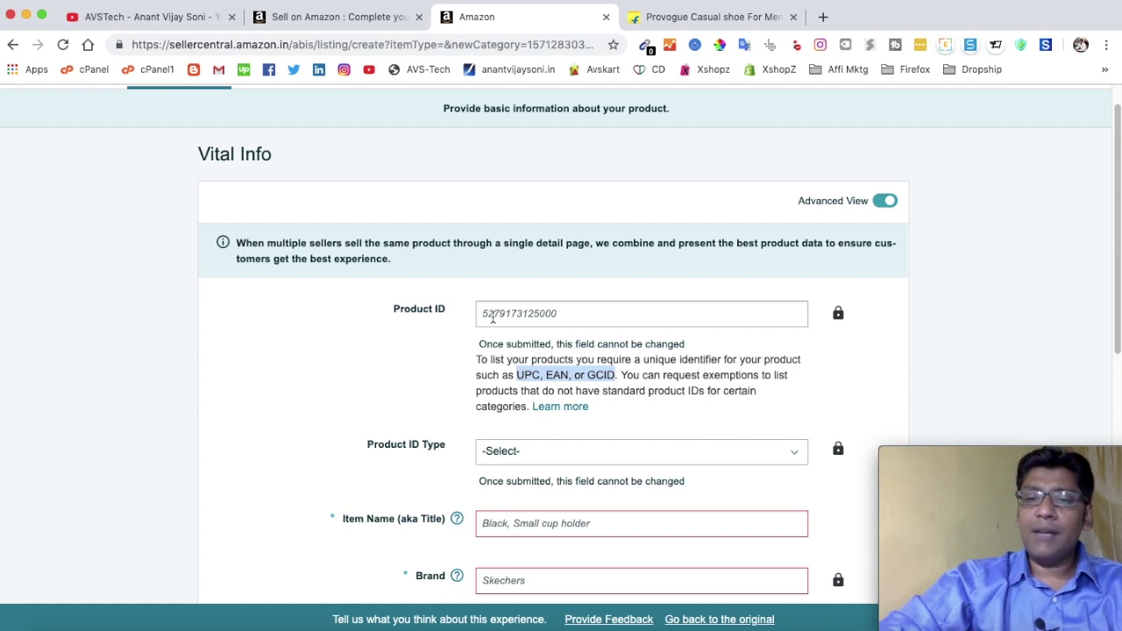
{"action": "scroll", "coordinate": [493, 319], "scroll_direction": "down", "scroll_amount": 1}
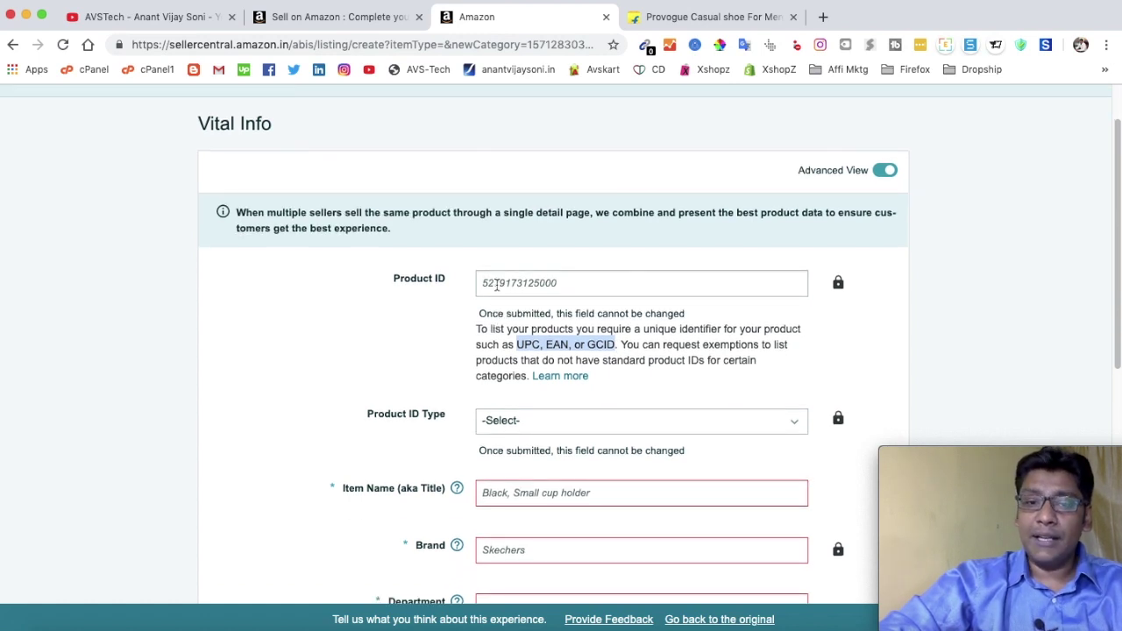
{"action": "scroll", "coordinate": [499, 306], "scroll_direction": "down", "scroll_amount": 3}
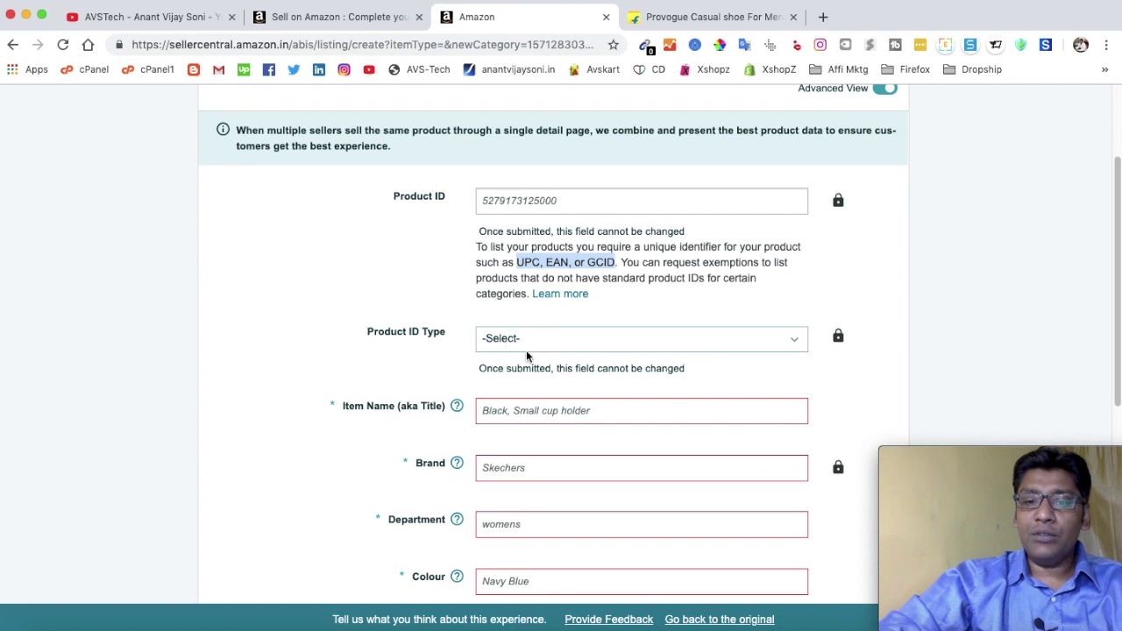
{"action": "scroll", "coordinate": [526, 353], "scroll_direction": "down", "scroll_amount": 1}
{"action": "left_click", "coordinate": [535, 392]}
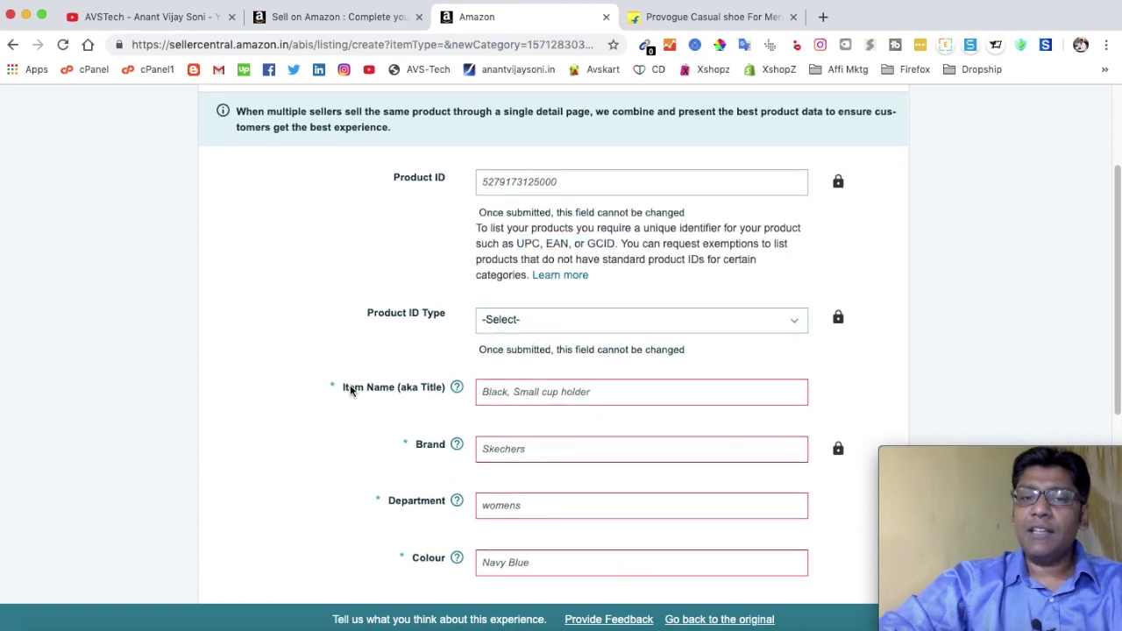
{"action": "left_click", "coordinate": [717, 18]}
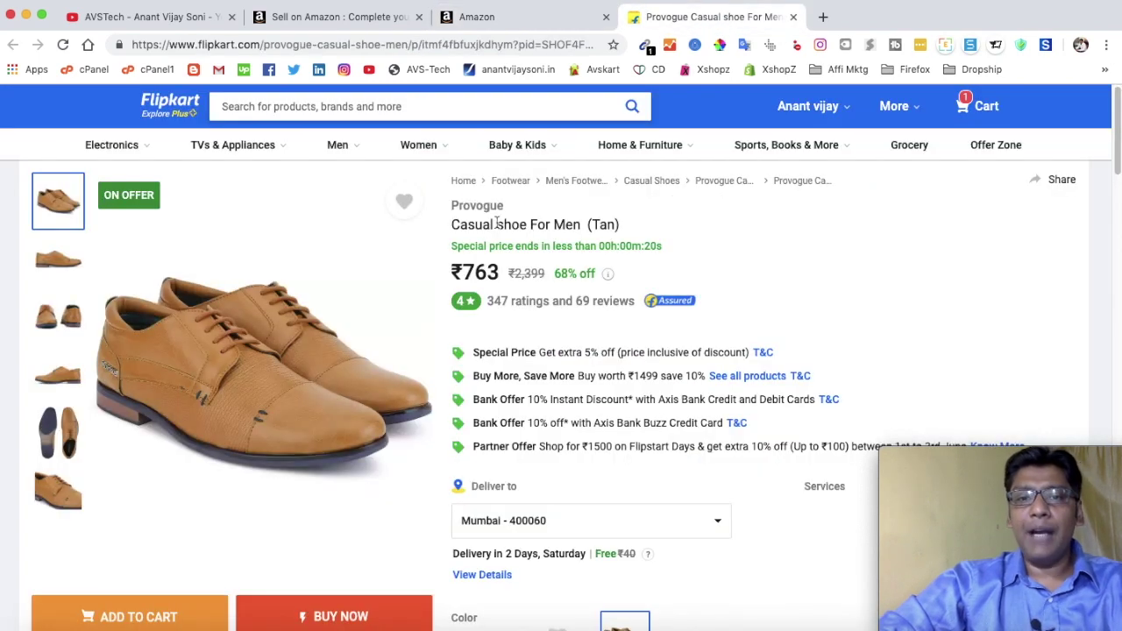
{"action": "left_click_drag", "start_coordinate": [451, 224], "coordinate": [629, 231]}
{"action": "key", "text": "super+c"}
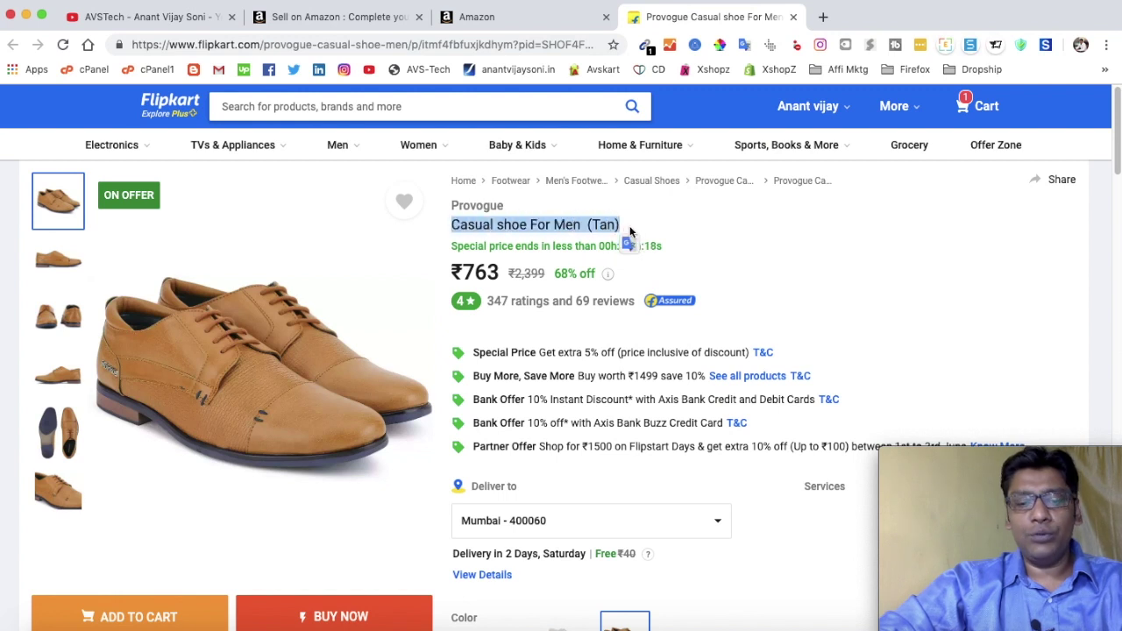
{"action": "left_click", "coordinate": [478, 17]}
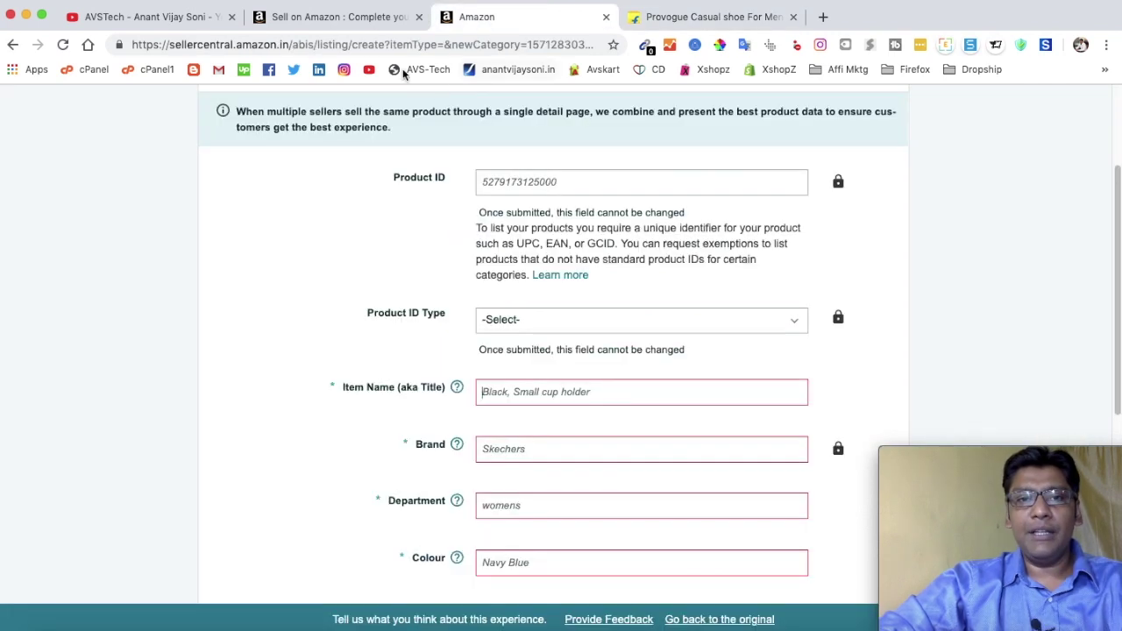
{"action": "left_click", "coordinate": [523, 397]}
{"action": "key", "text": "super+v"}
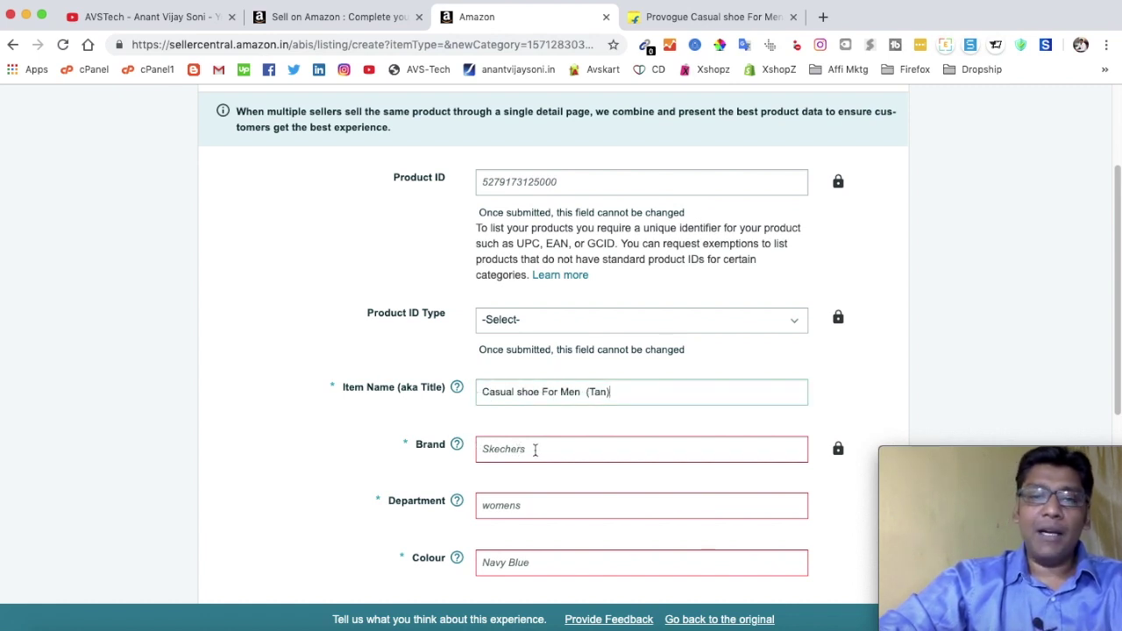
Enter Avskart as the brand and Mens as the department.
{"action": "type", "text": "Avskart"}
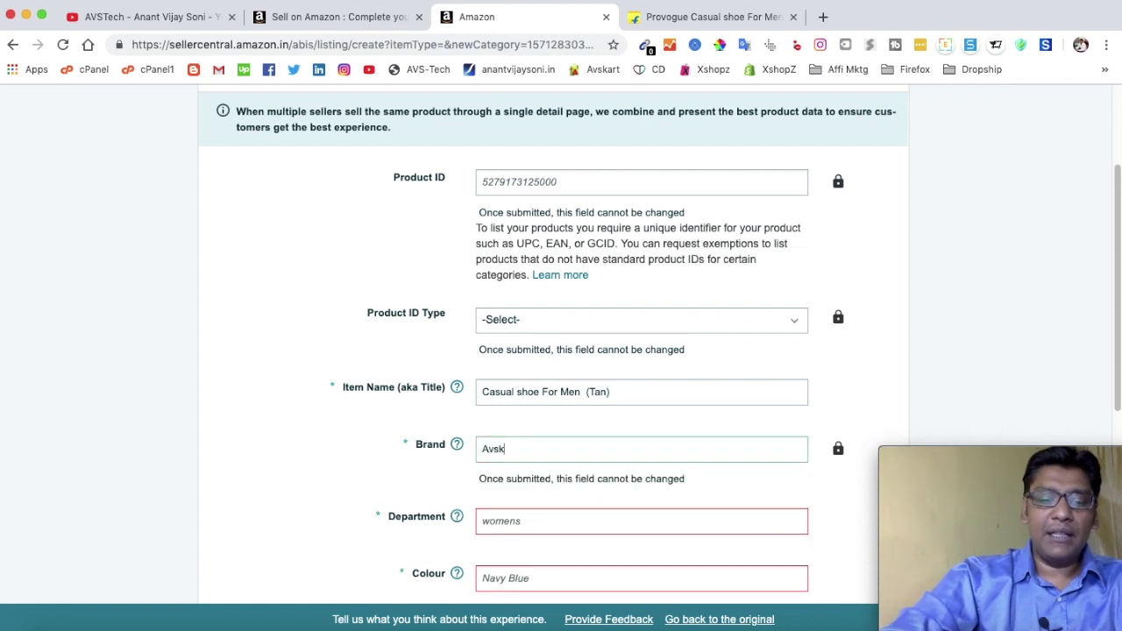
{"action": "left_click", "coordinate": [350, 414]}
{"action": "scroll", "coordinate": [348, 413], "scroll_direction": "down", "scroll_amount": 1}
{"action": "scroll", "coordinate": [348, 414], "scroll_direction": "down", "scroll_amount": 1}
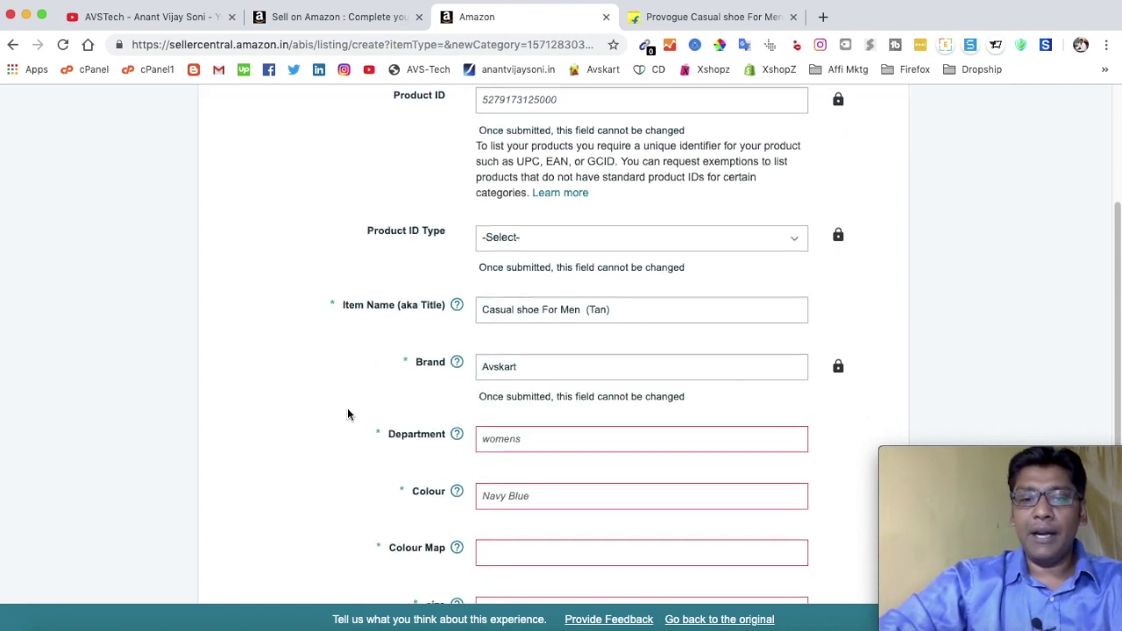
{"action": "left_click", "coordinate": [543, 438]}
{"action": "type", "text": "mens"}
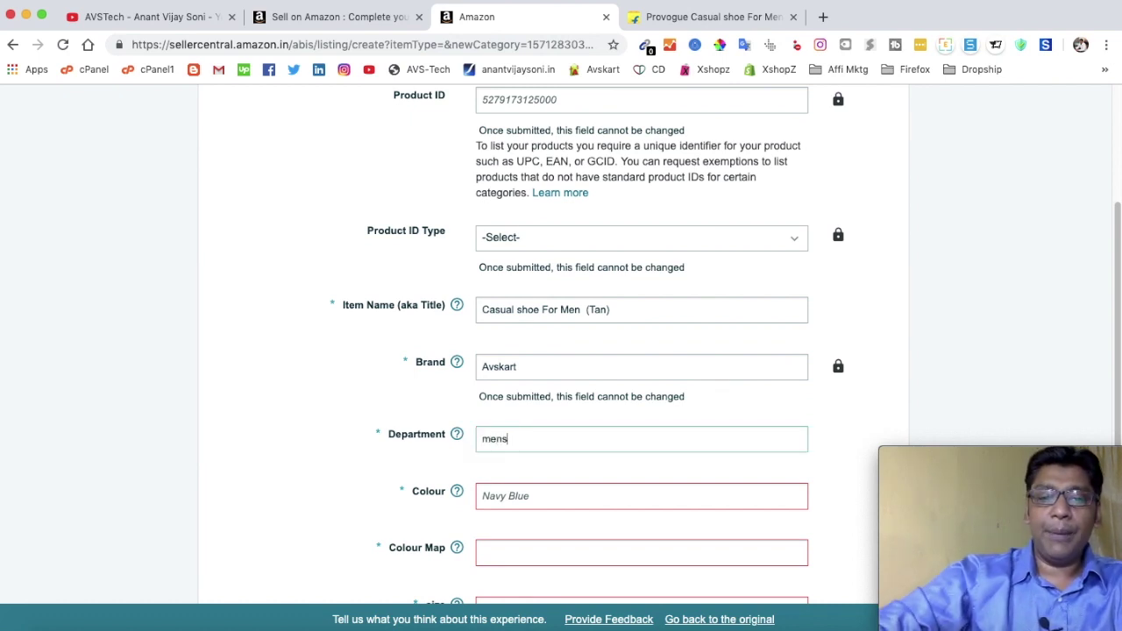
Set the listing's Colour to Tan.
{"action": "scroll", "coordinate": [539, 482], "scroll_direction": "down", "scroll_amount": 1}
{"action": "left_click", "coordinate": [499, 481]}
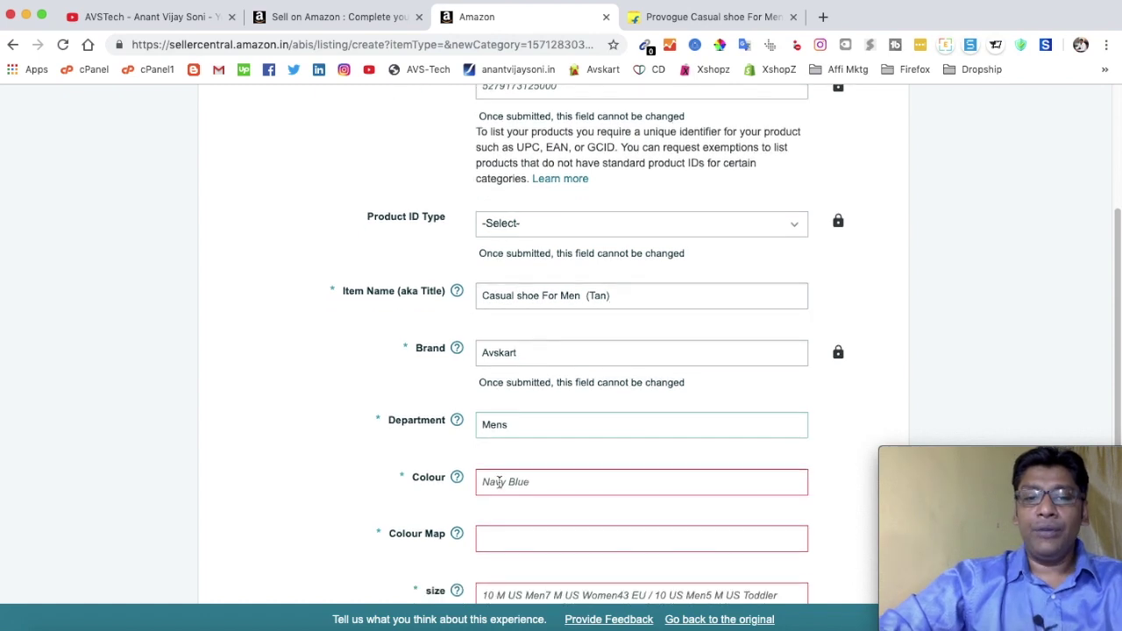
{"action": "type", "text": "TA"}
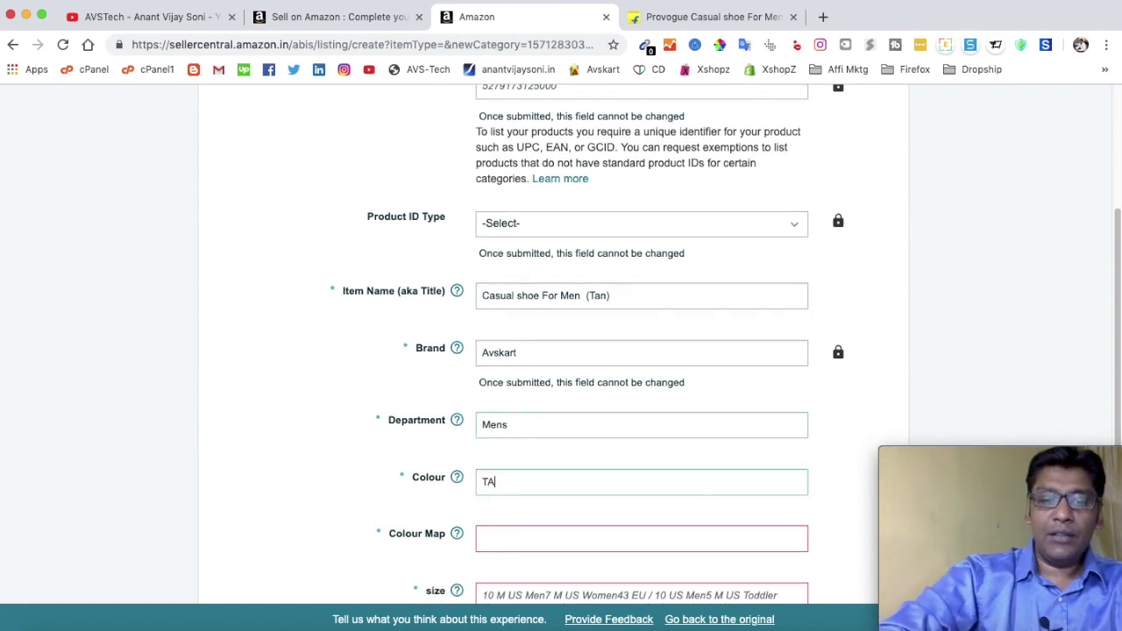
{"action": "key", "text": "BackSpace"}
{"action": "type", "text": "an"}
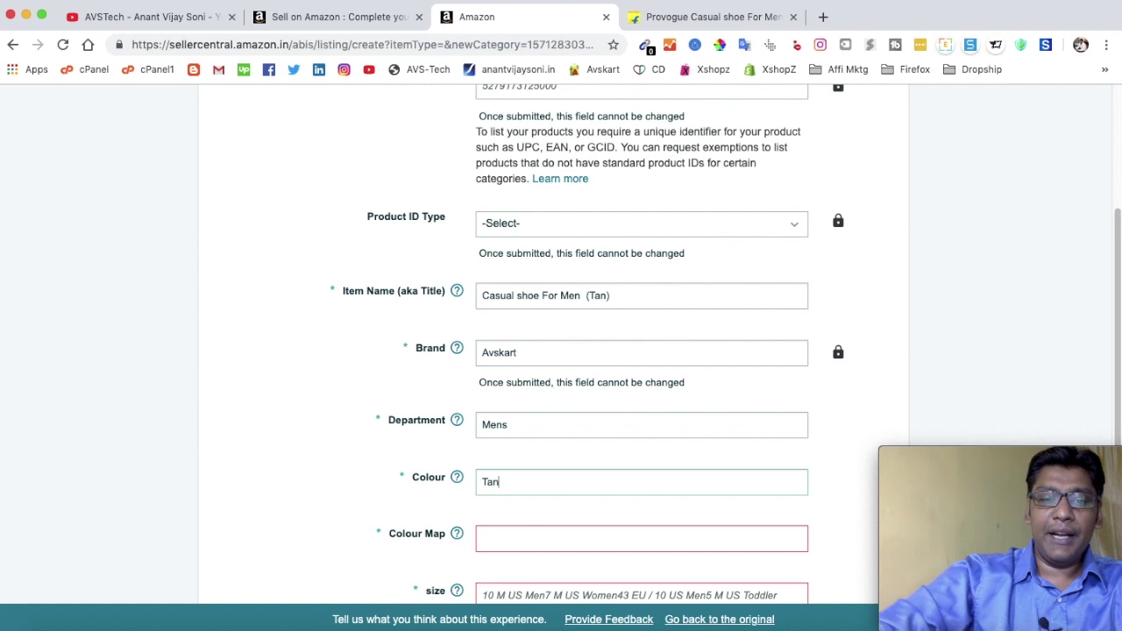
Check the colour on the Flipkart page and the colour field help, and set the Colour Map to Tan.
{"action": "left_click", "coordinate": [701, 17]}
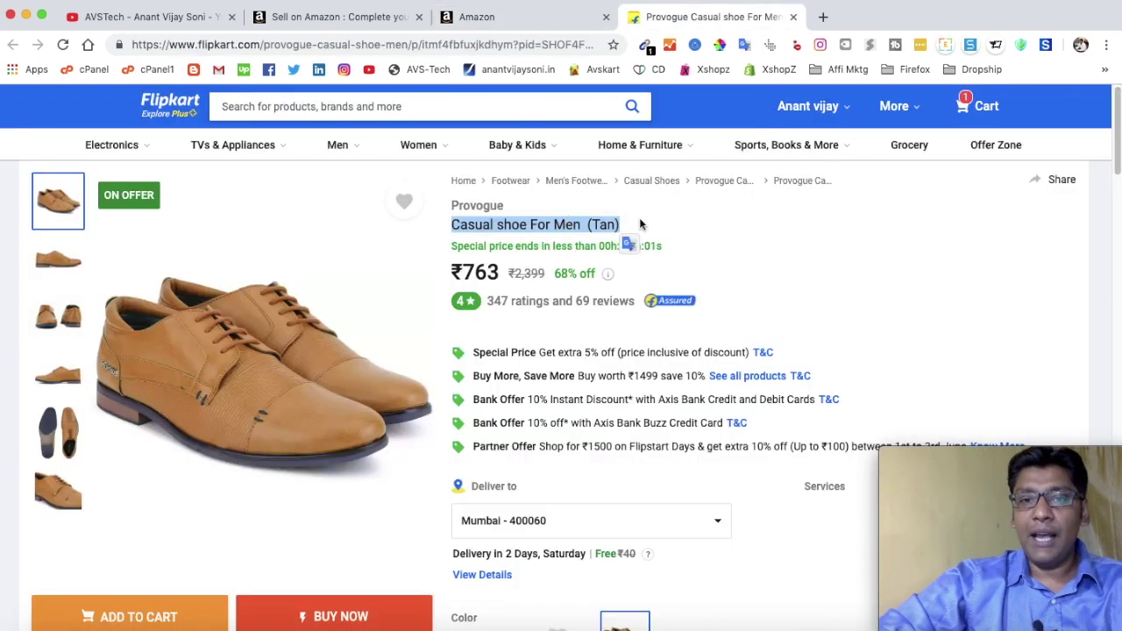
{"action": "left_click", "coordinate": [487, 18]}
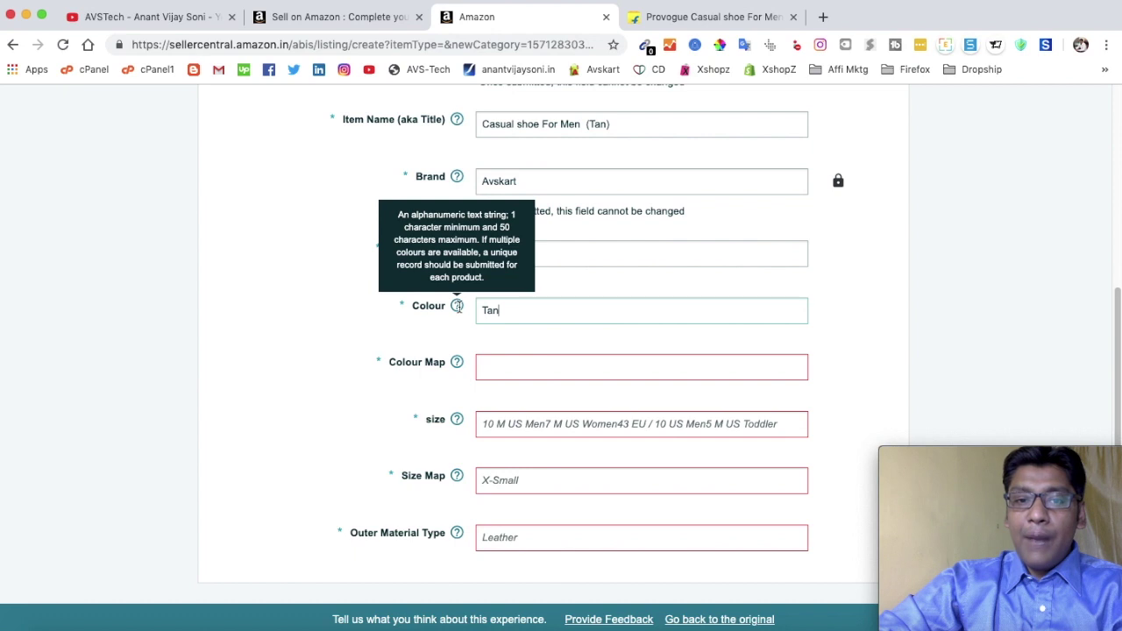
{"action": "mouse_move", "coordinate": [456, 305]}
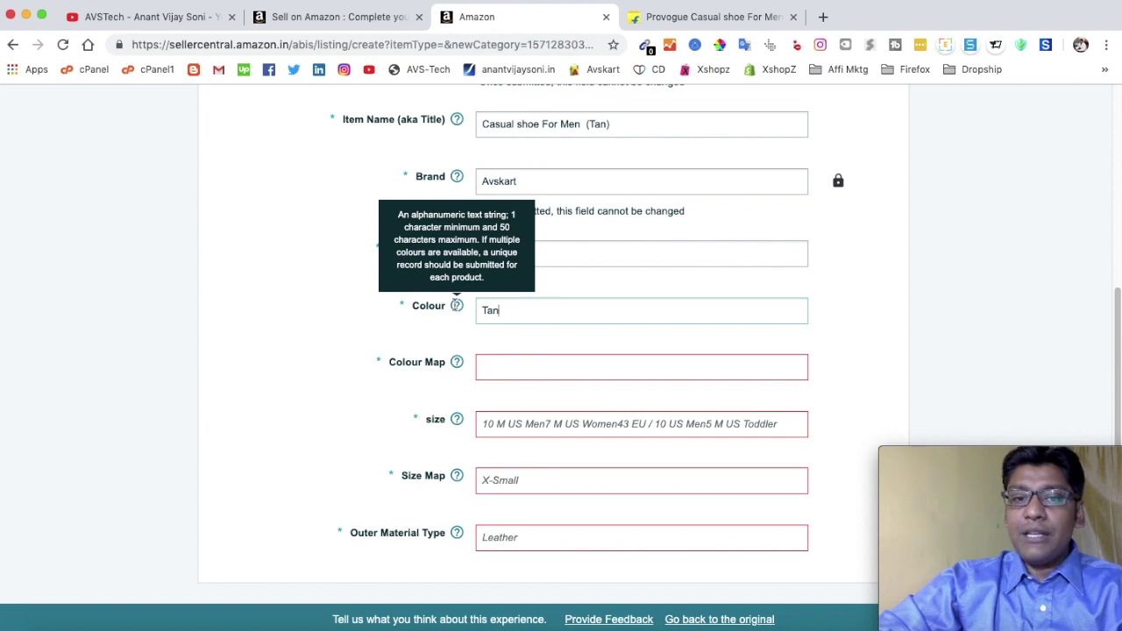
{"action": "mouse_move", "coordinate": [456, 361]}
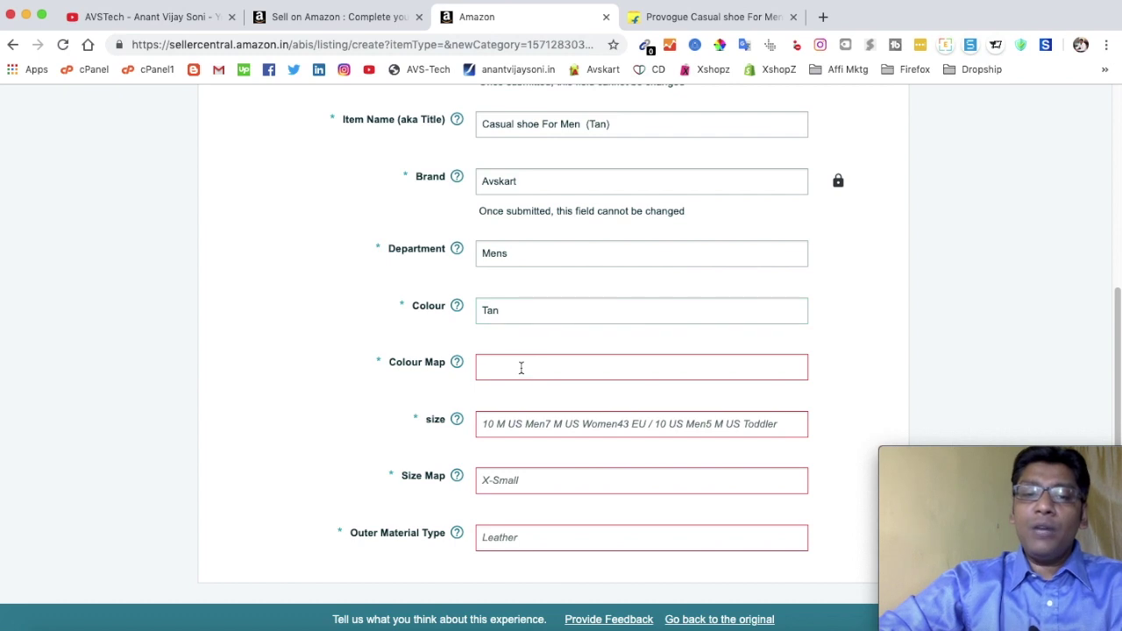
{"action": "type", "text": "tan"}
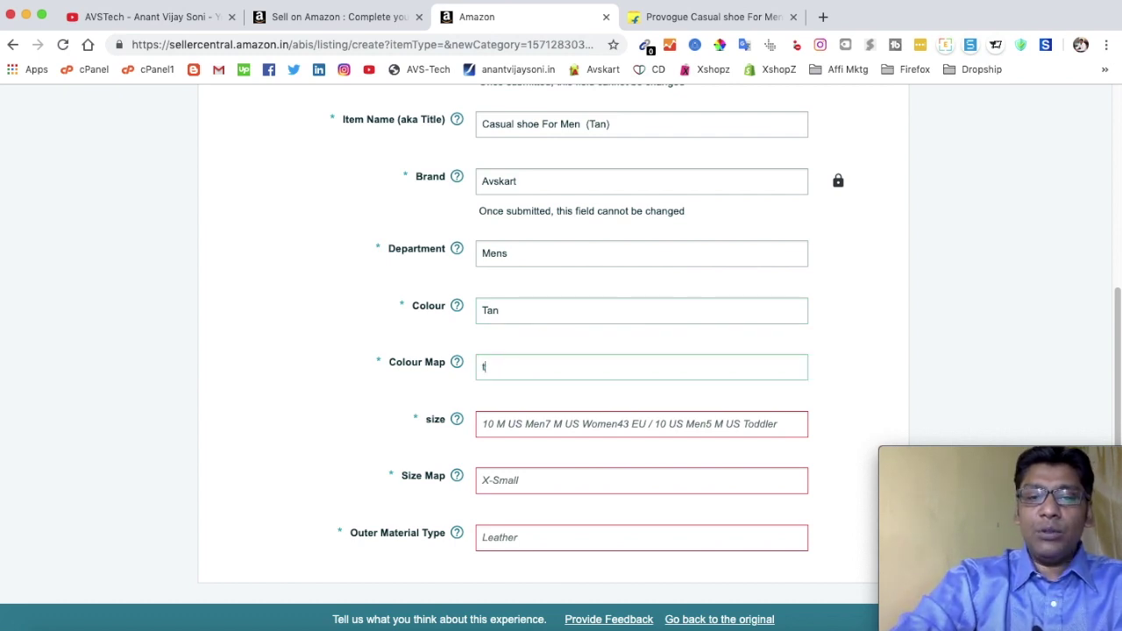
{"action": "key", "text": "BackSpace"}
{"action": "type", "text": "Tan"}
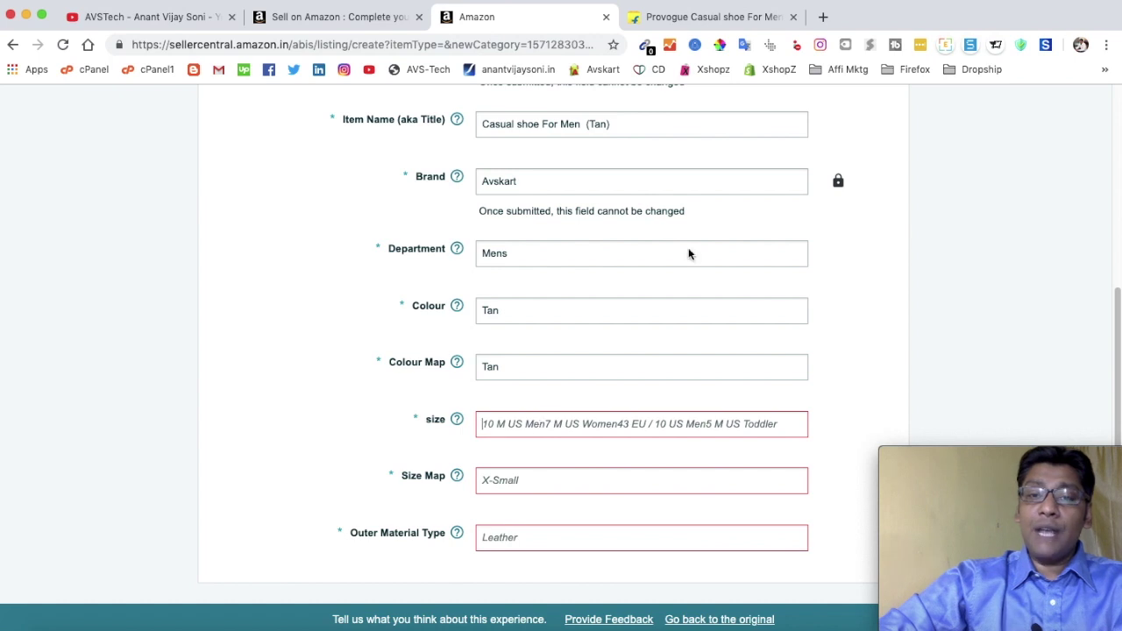
Look up the available UK/India sizes on the Flipkart page and enter "6, 7, 8, 10" as the listing's size.
{"action": "left_click", "coordinate": [692, 17]}
{"action": "scroll", "coordinate": [512, 336], "scroll_direction": "down", "scroll_amount": 2}
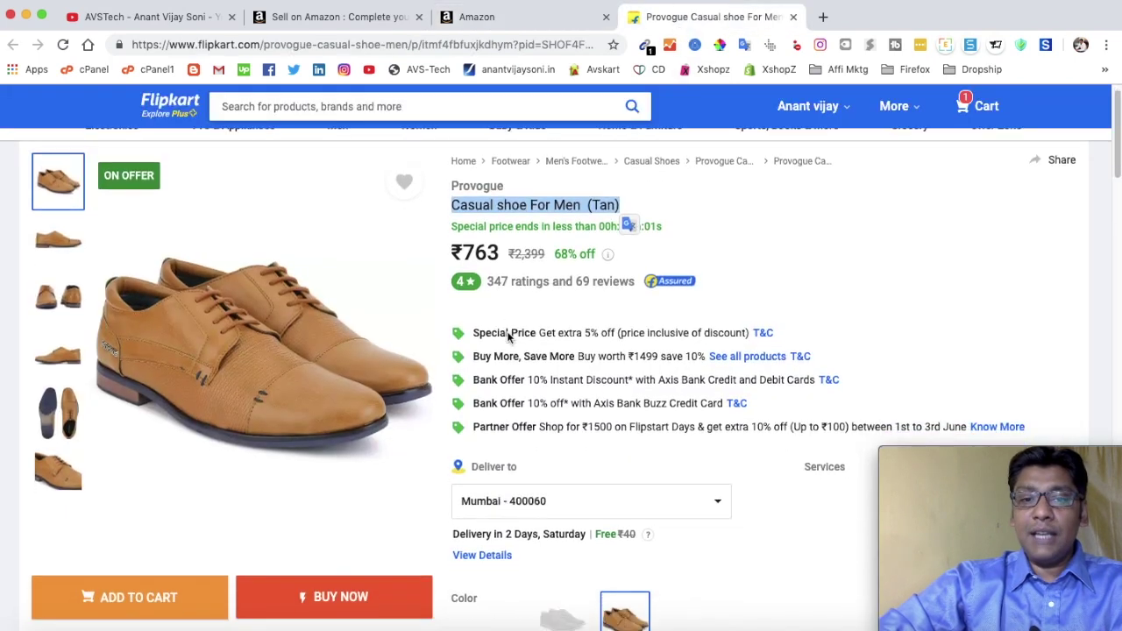
{"action": "scroll", "coordinate": [508, 335], "scroll_direction": "up", "scroll_amount": 2}
{"action": "scroll", "coordinate": [508, 336], "scroll_direction": "down", "scroll_amount": 6}
{"action": "scroll", "coordinate": [510, 351], "scroll_direction": "down", "scroll_amount": 2}
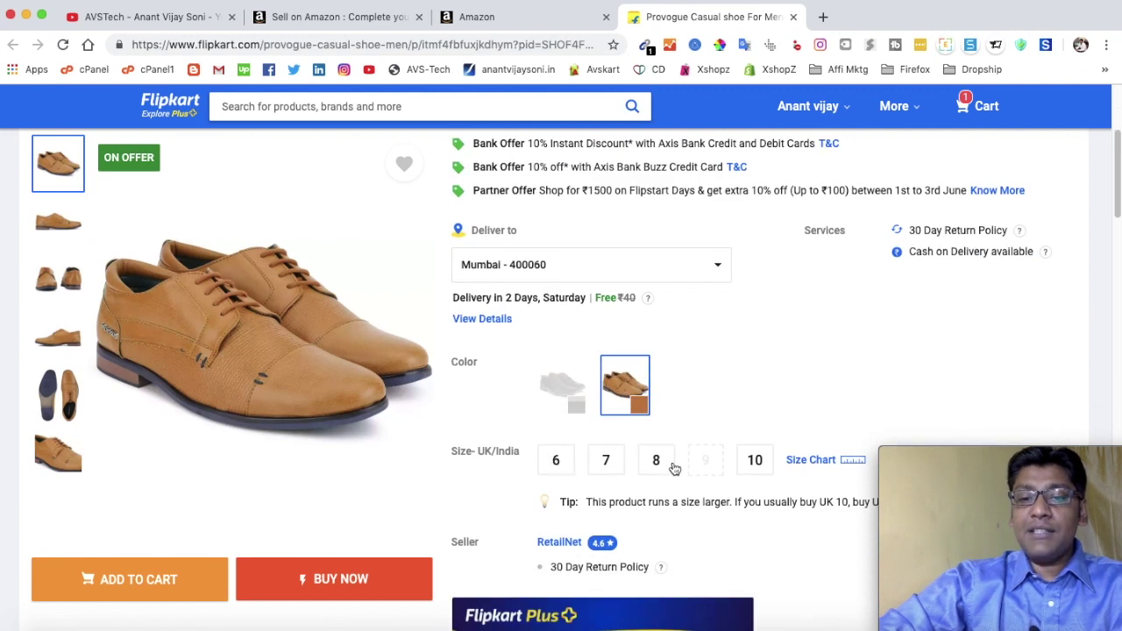
{"action": "left_click", "coordinate": [492, 17]}
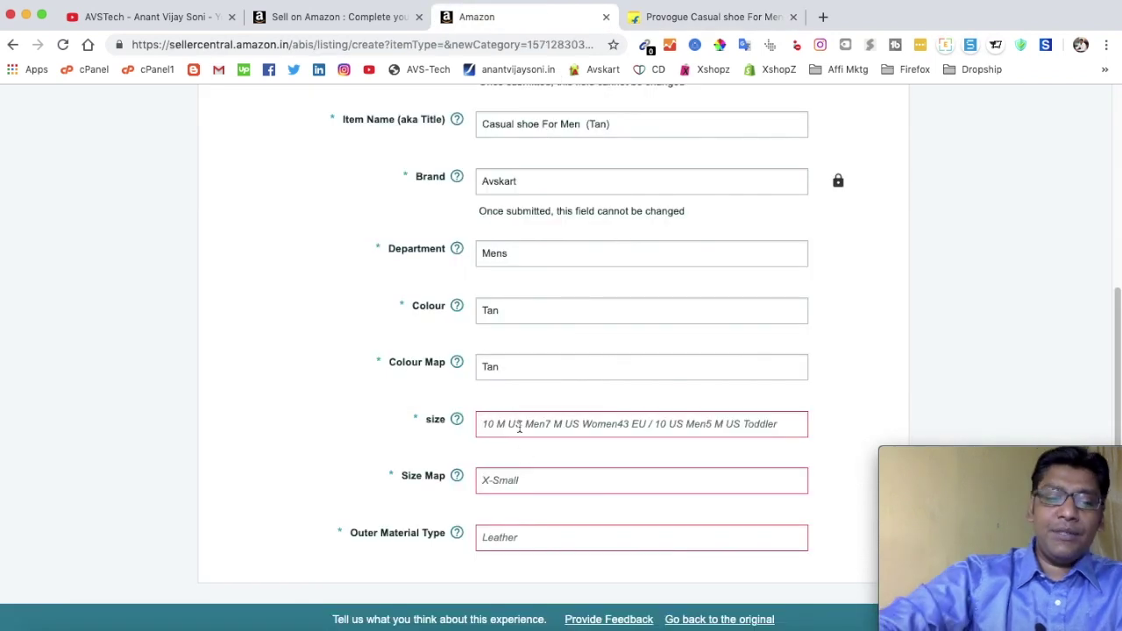
{"action": "type", "text": "6, 7, 8, 10"}
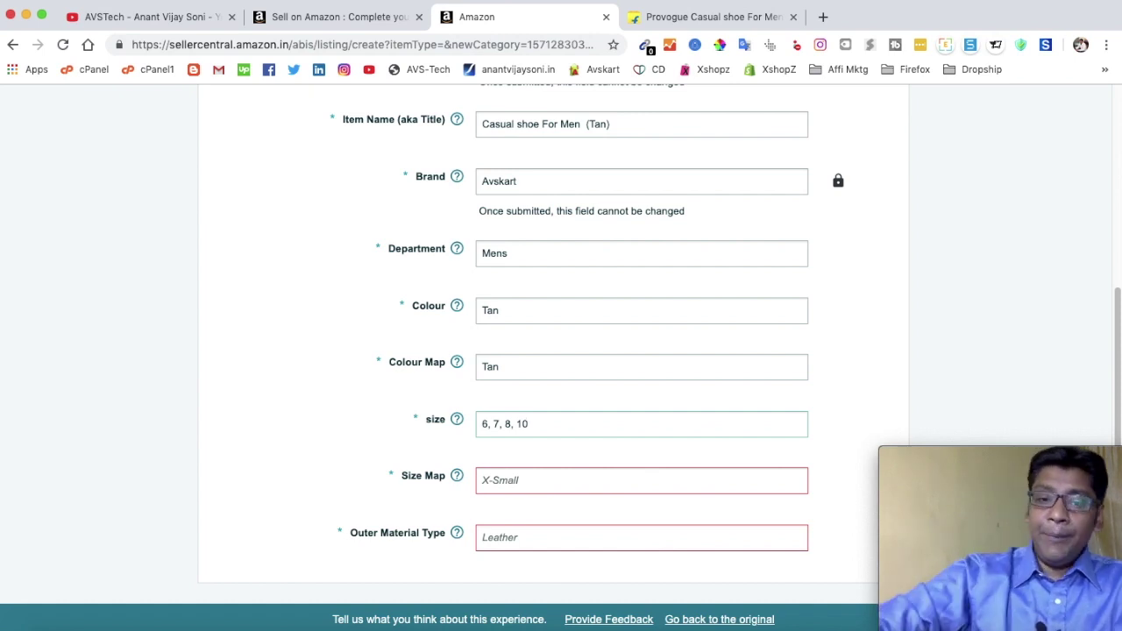
Check the shoe sizes on the Flipkart page and enter "Euro 40, euro 41" as the listing's Size Map.
{"action": "left_click", "coordinate": [491, 478]}
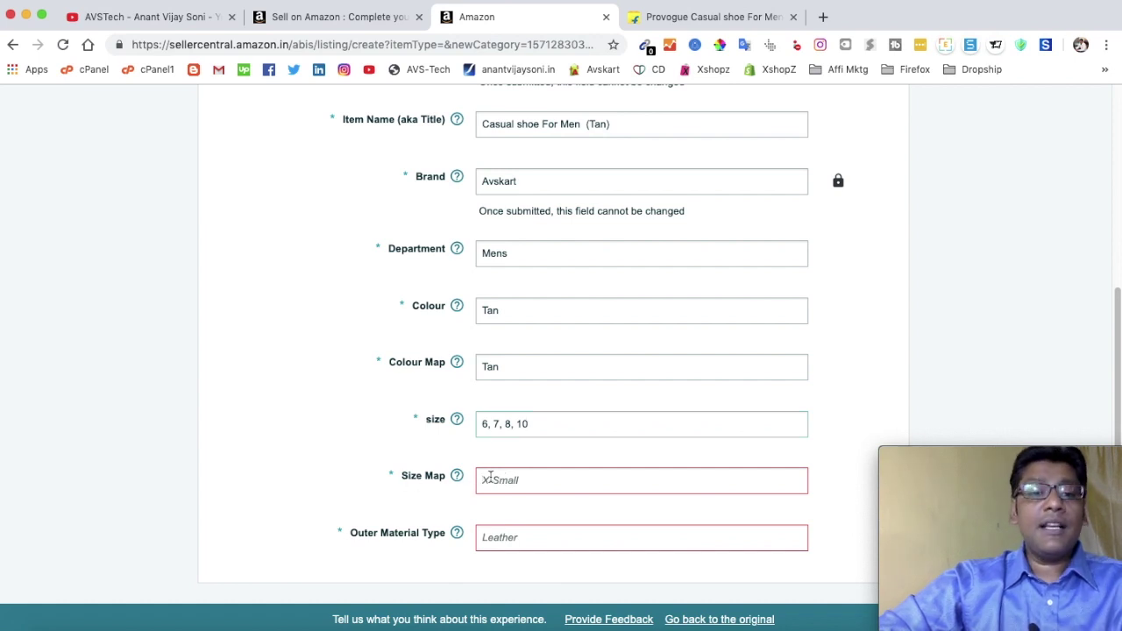
{"action": "left_click", "coordinate": [694, 20]}
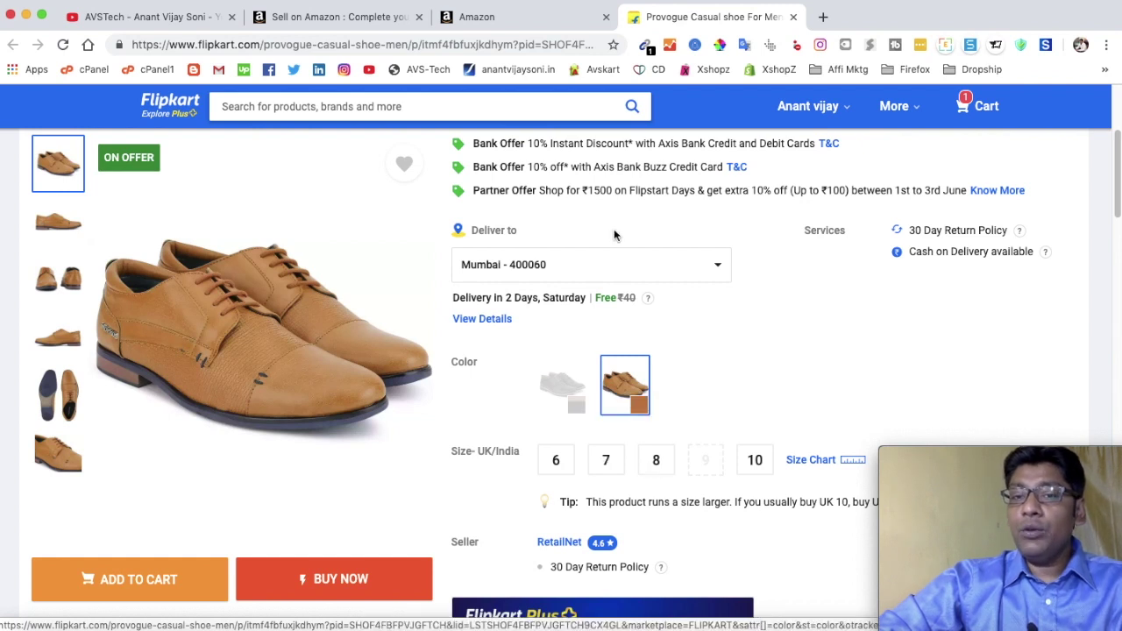
{"action": "left_click", "coordinate": [518, 19]}
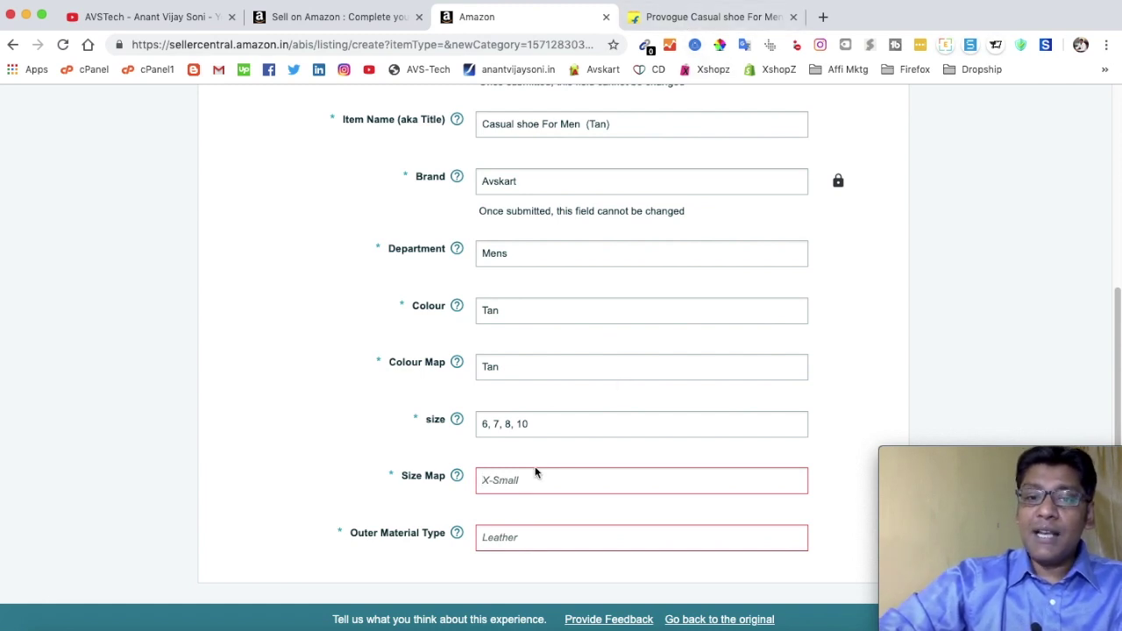
{"action": "type", "text": "Euro 40, euro 41"}
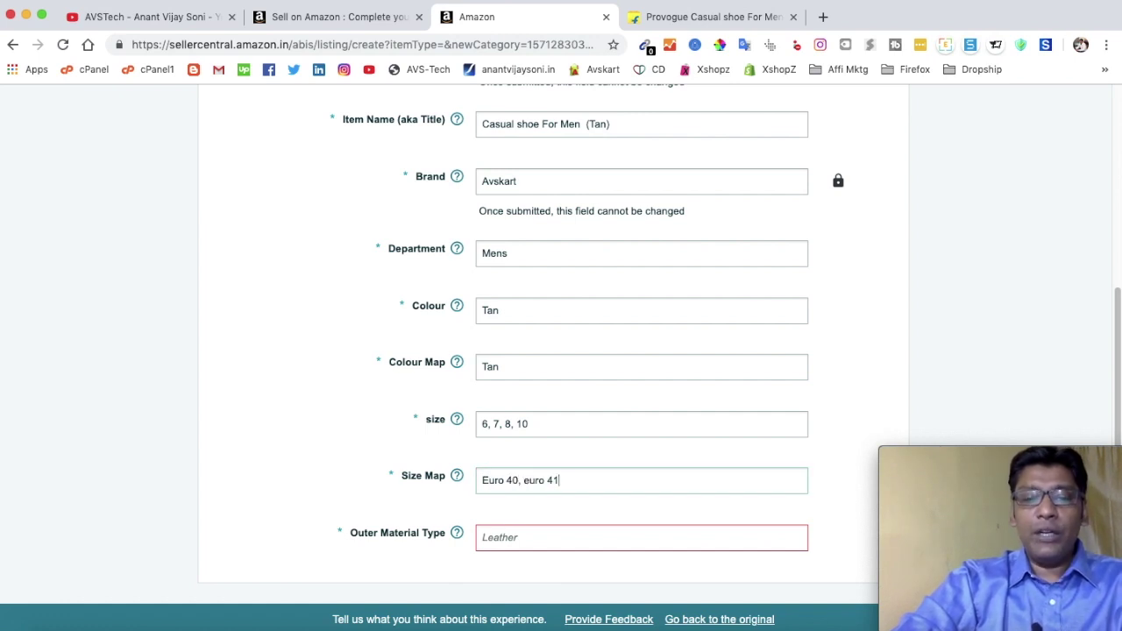
{"action": "left_click", "coordinate": [364, 507]}
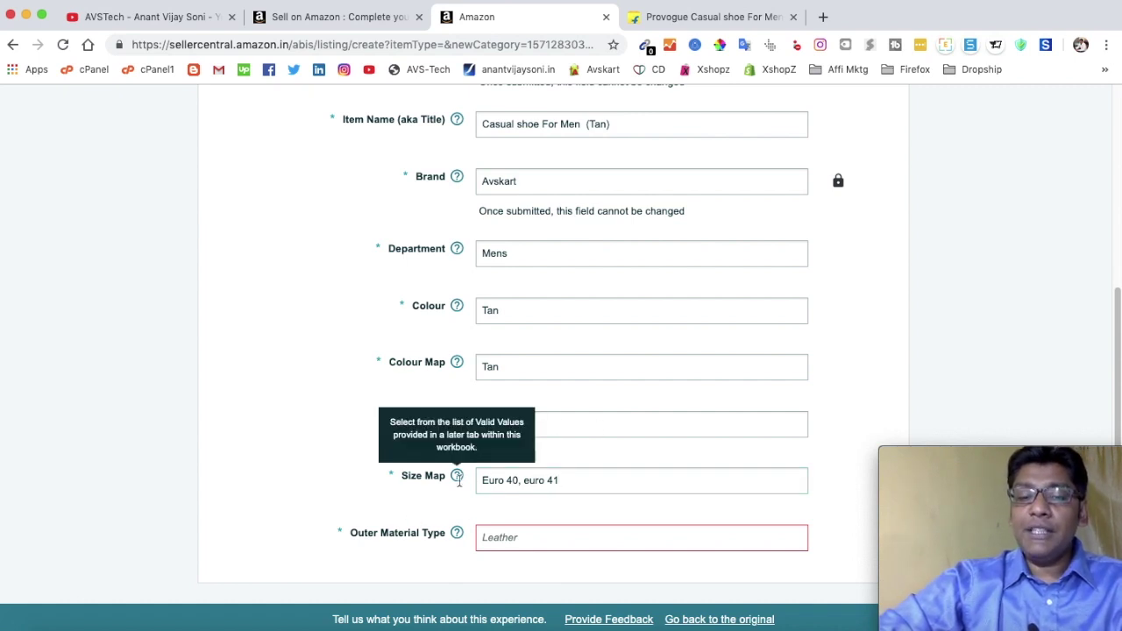
{"action": "scroll", "coordinate": [459, 477], "scroll_direction": "down", "scroll_amount": 1}
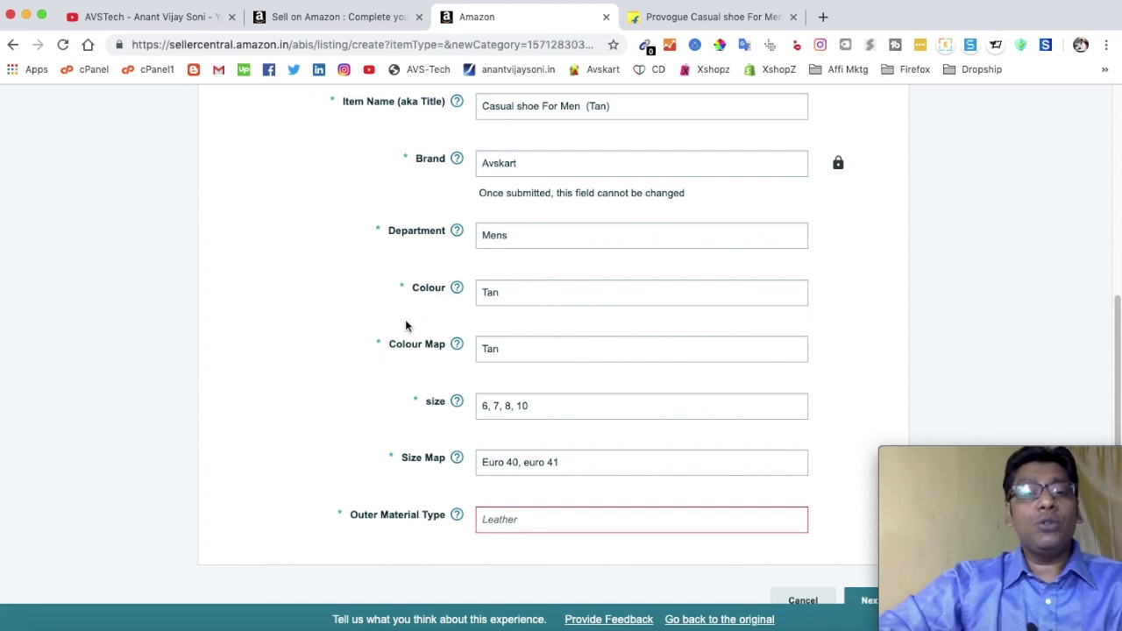
Set the listing's Outer Material Type to Leather.
{"action": "scroll", "coordinate": [406, 326], "scroll_direction": "up", "scroll_amount": 3}
{"action": "scroll", "coordinate": [406, 324], "scroll_direction": "down", "scroll_amount": 4}
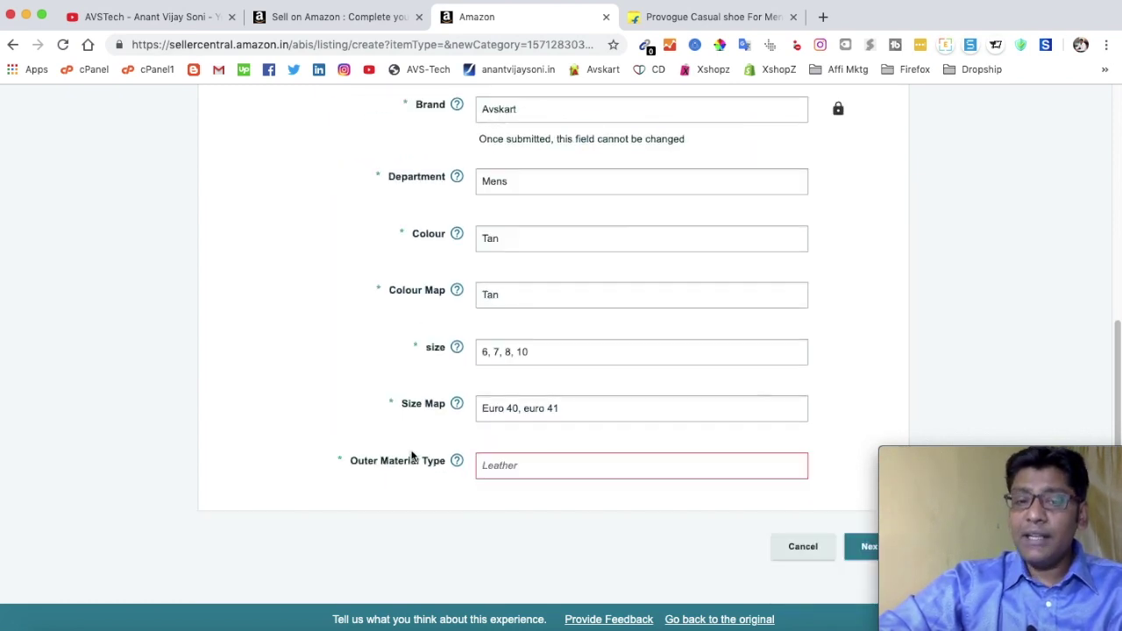
{"action": "left_click_drag", "start_coordinate": [350, 461], "coordinate": [438, 468]}
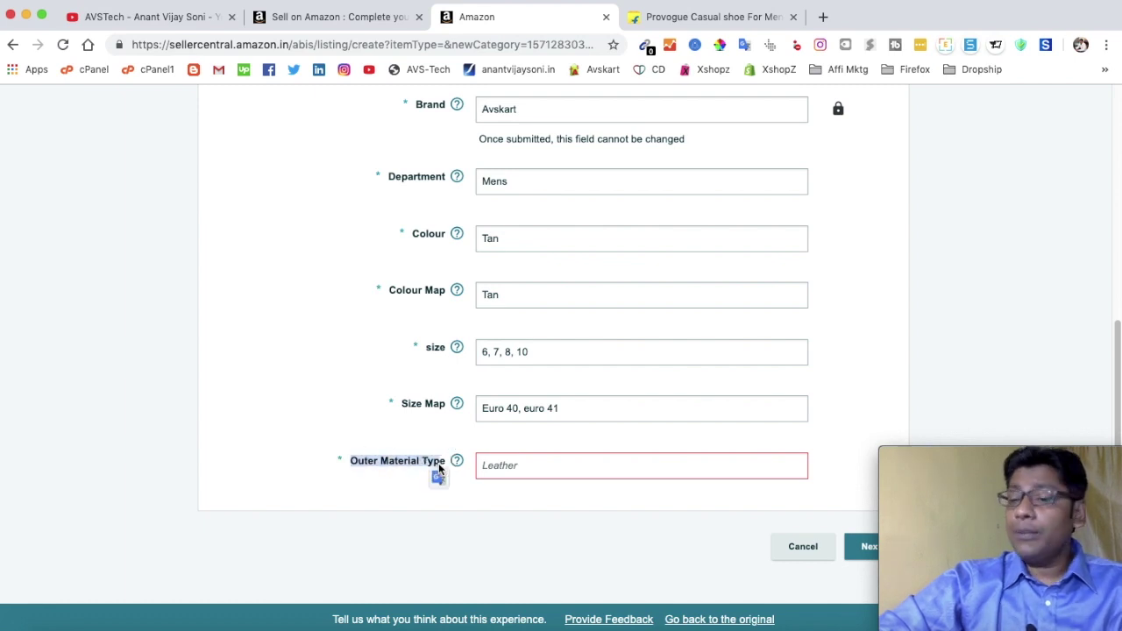
{"action": "left_click", "coordinate": [366, 466]}
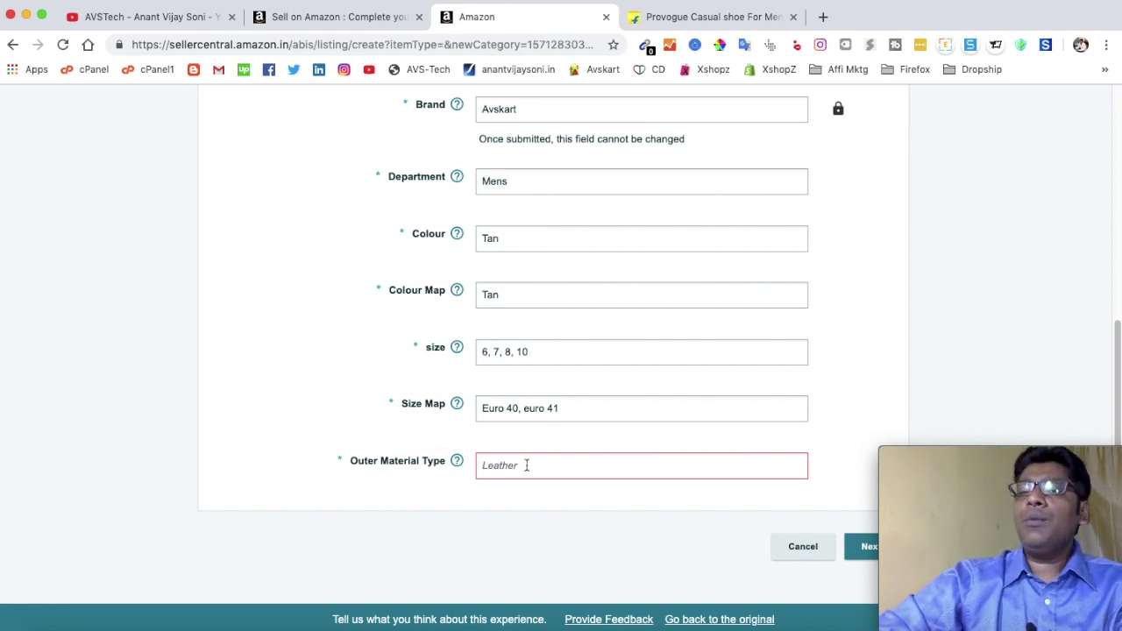
{"action": "type", "text": "L"}
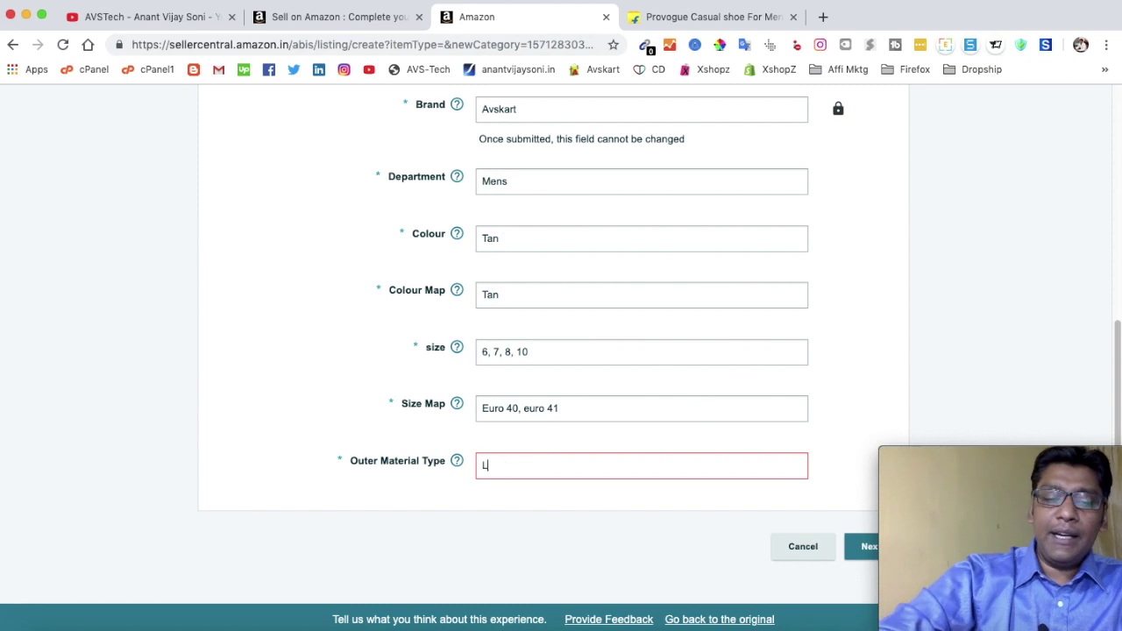
{"action": "type", "text": "eather"}
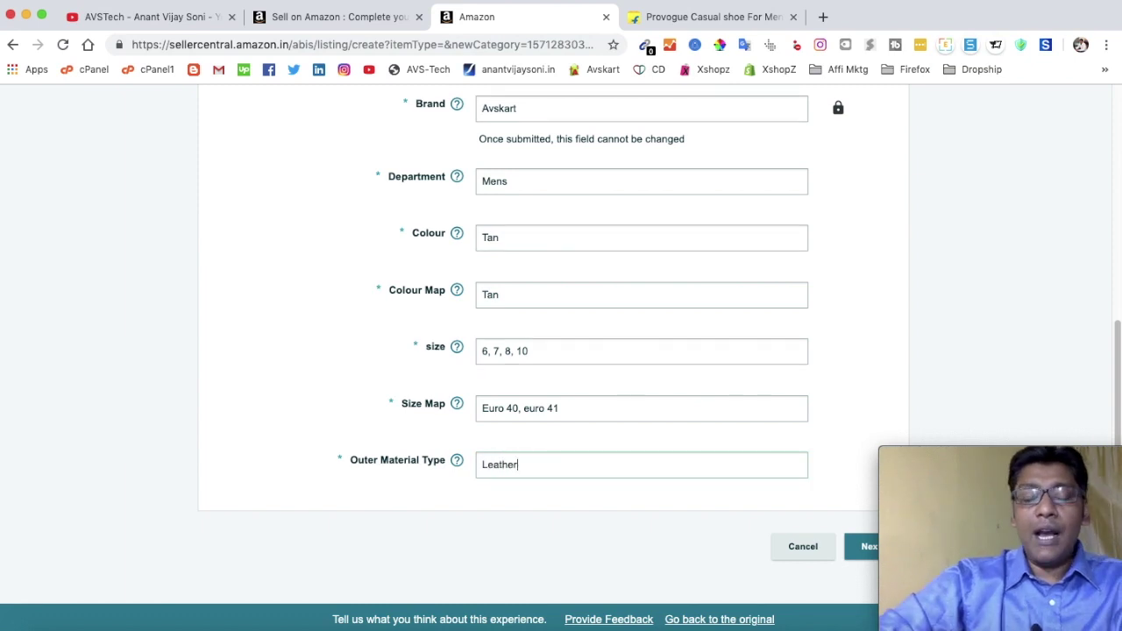
Check the shoe's colour and size options on the Flipkart page and set the listing's variations theme to "size, Colour".
{"action": "scroll", "coordinate": [301, 279], "scroll_direction": "up", "scroll_amount": 5}
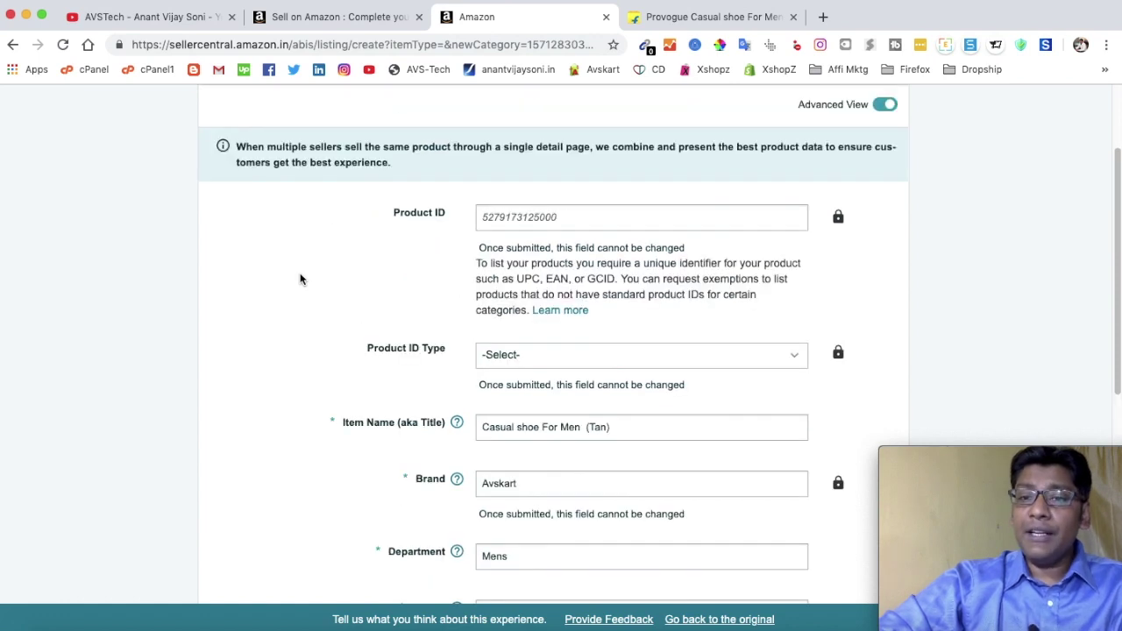
{"action": "scroll", "coordinate": [301, 279], "scroll_direction": "up", "scroll_amount": 3}
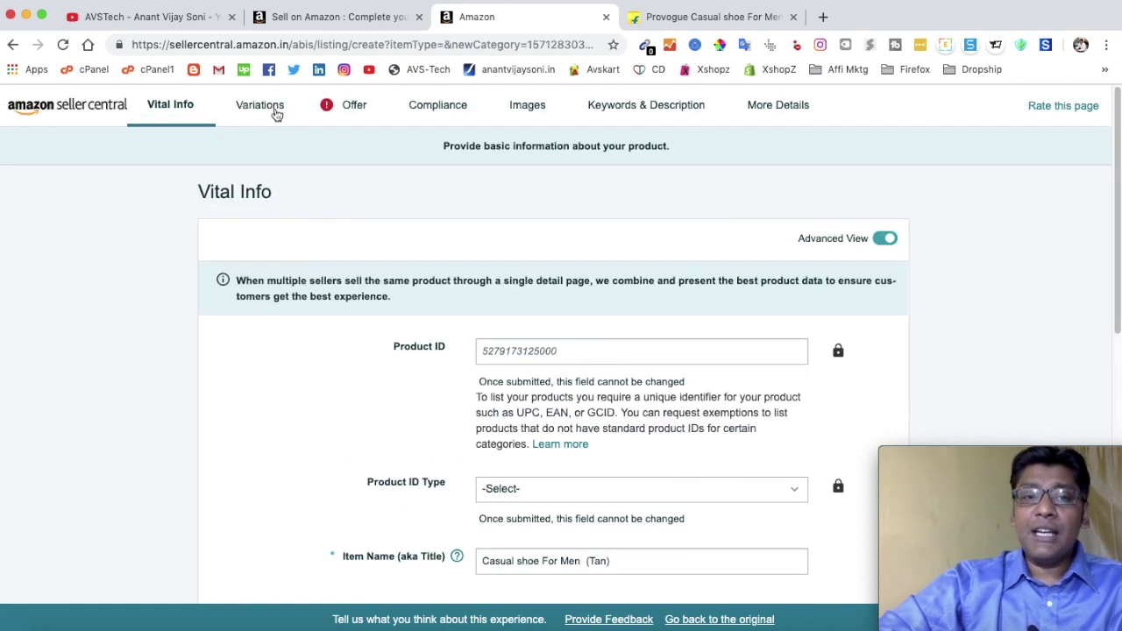
{"action": "left_click", "coordinate": [263, 107]}
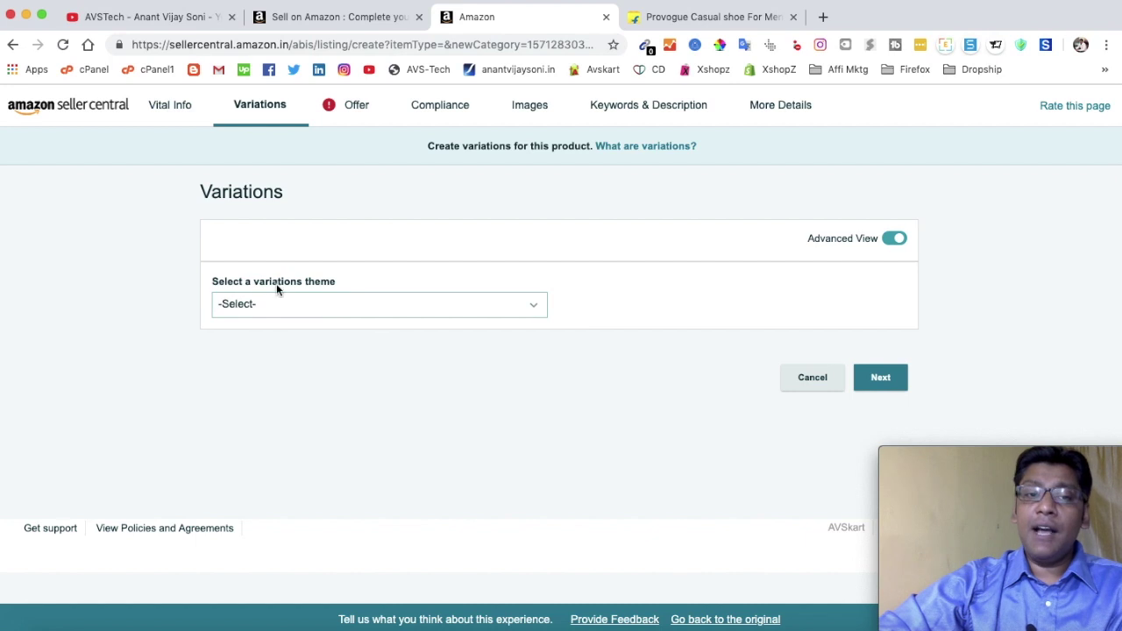
{"action": "left_click", "coordinate": [407, 306]}
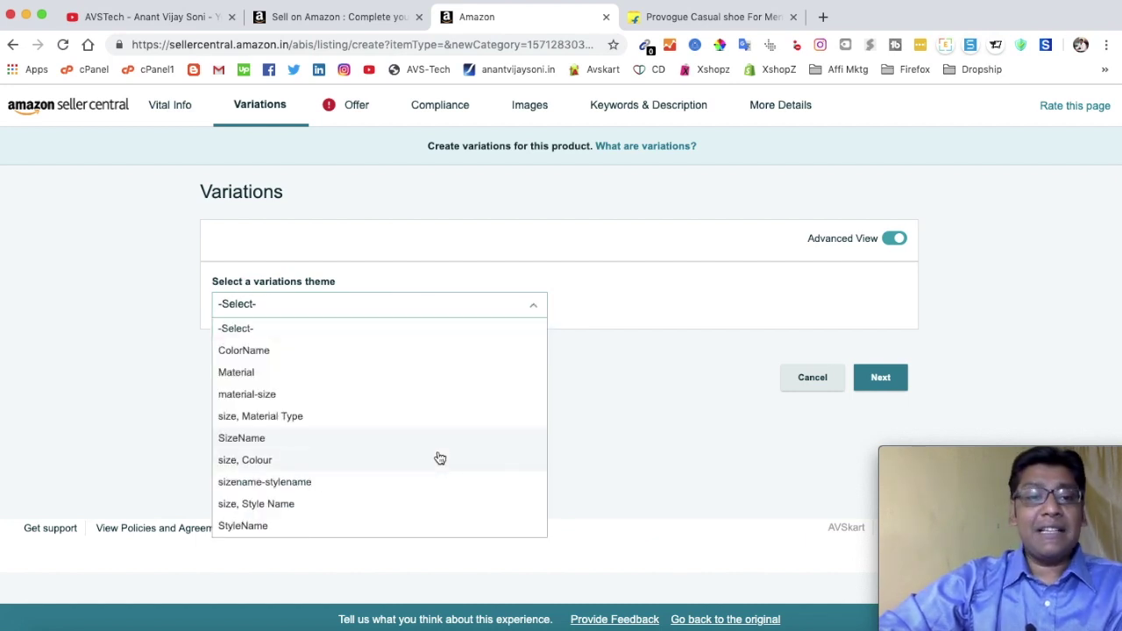
{"action": "left_click", "coordinate": [675, 17]}
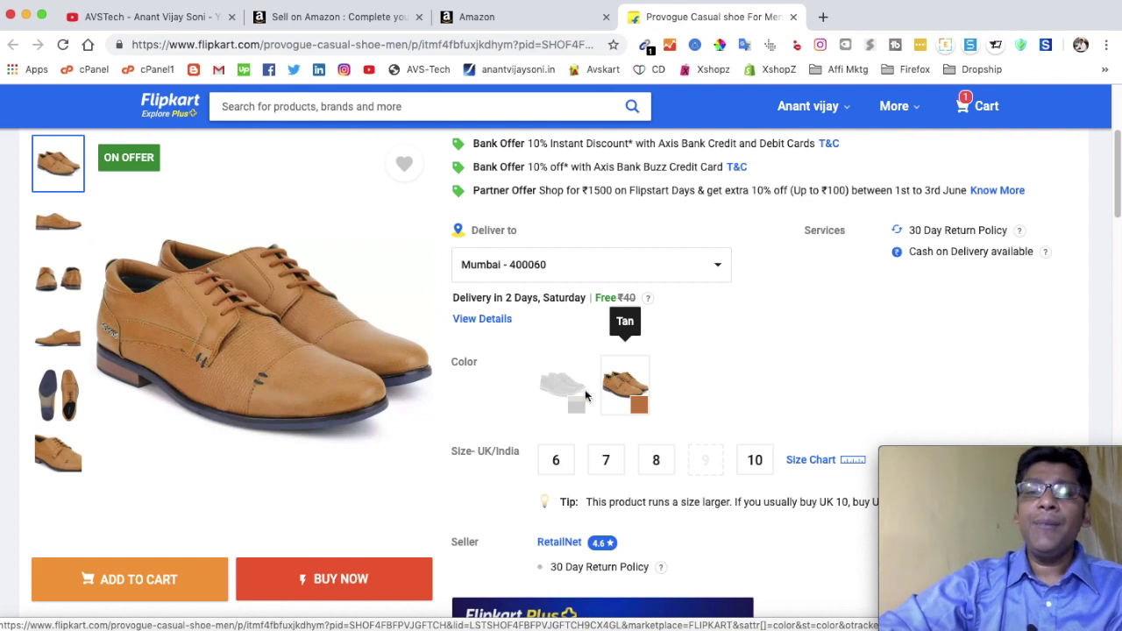
{"action": "left_click", "coordinate": [613, 382]}
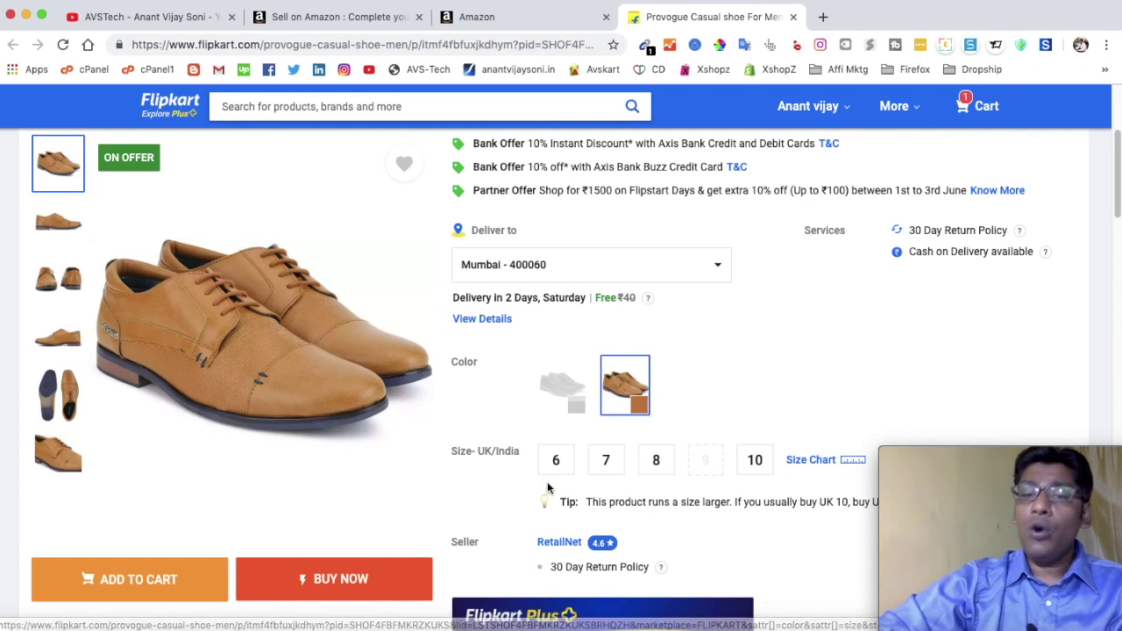
{"action": "left_click", "coordinate": [501, 19]}
{"action": "left_click", "coordinate": [348, 307]}
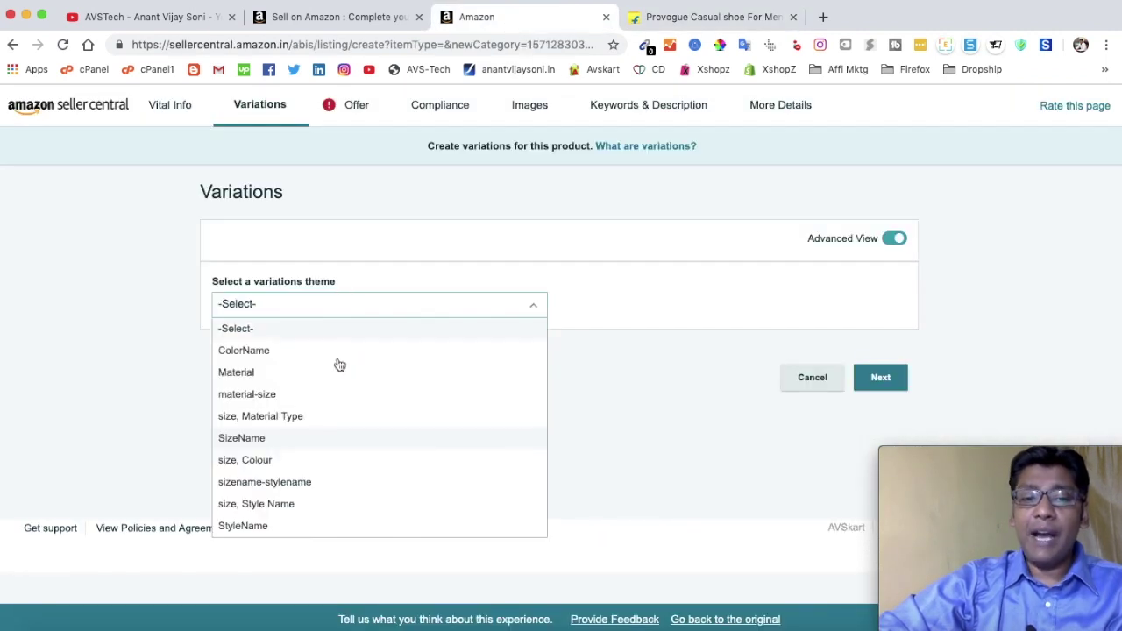
{"action": "left_click", "coordinate": [313, 461]}
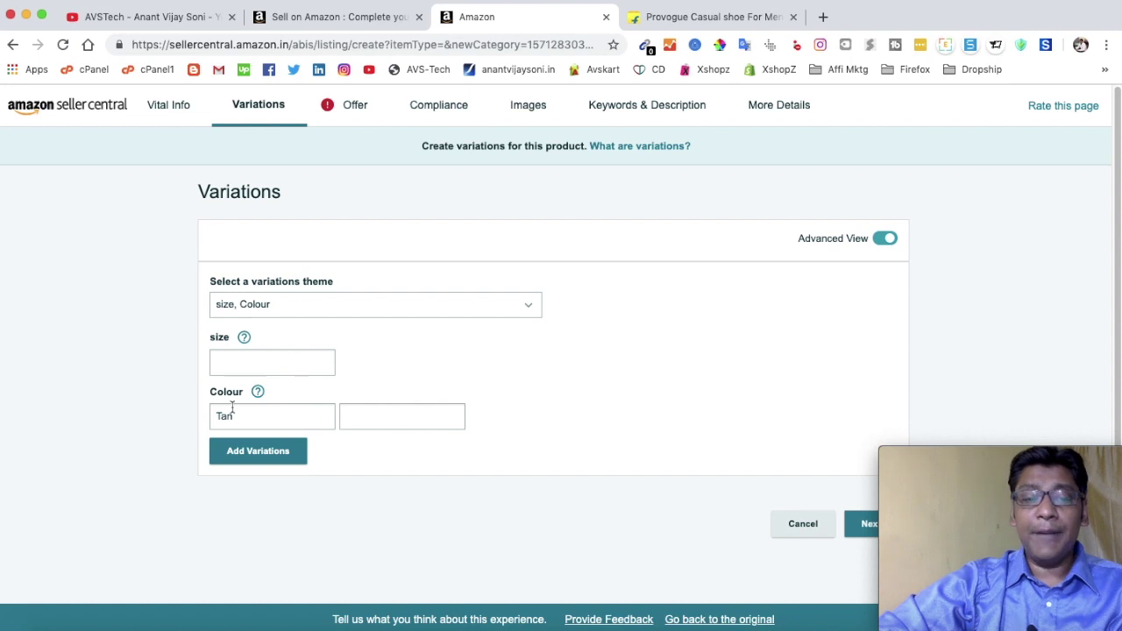
Look up the available UK/India sizes on the Flipkart page for the variation's size field.
{"action": "left_click", "coordinate": [260, 363]}
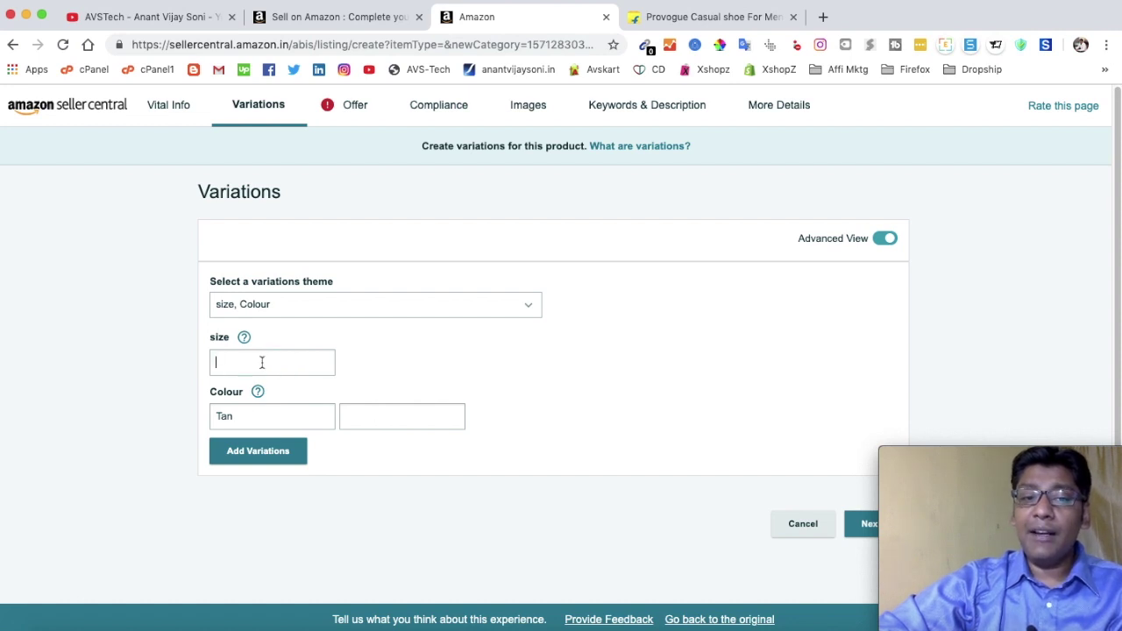
{"action": "left_click", "coordinate": [699, 25]}
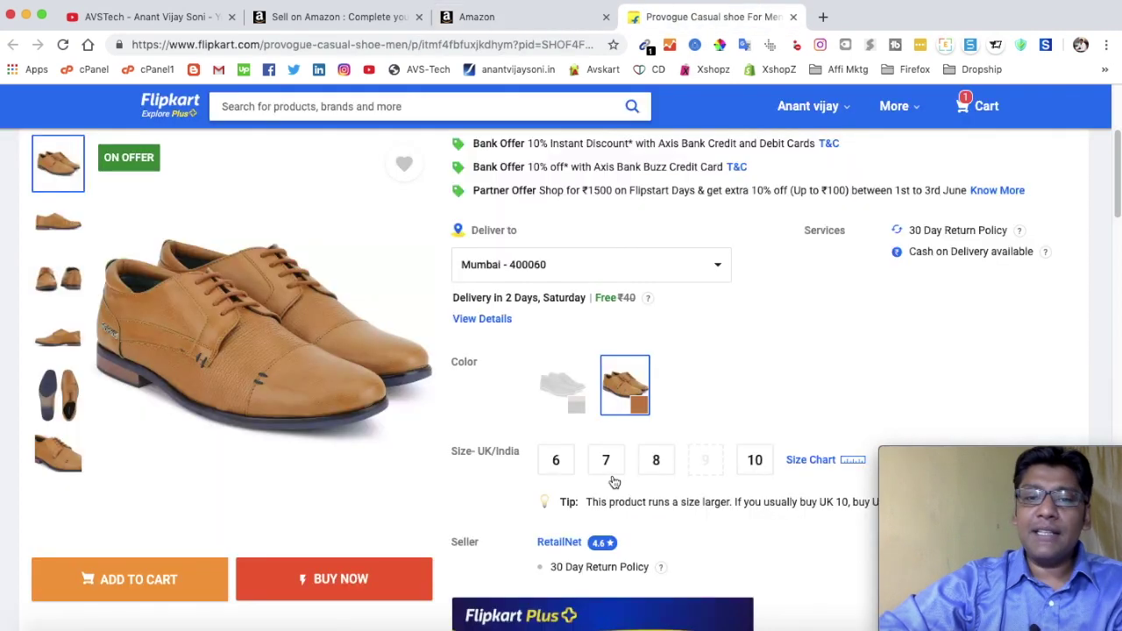
{"action": "left_click", "coordinate": [529, 18]}
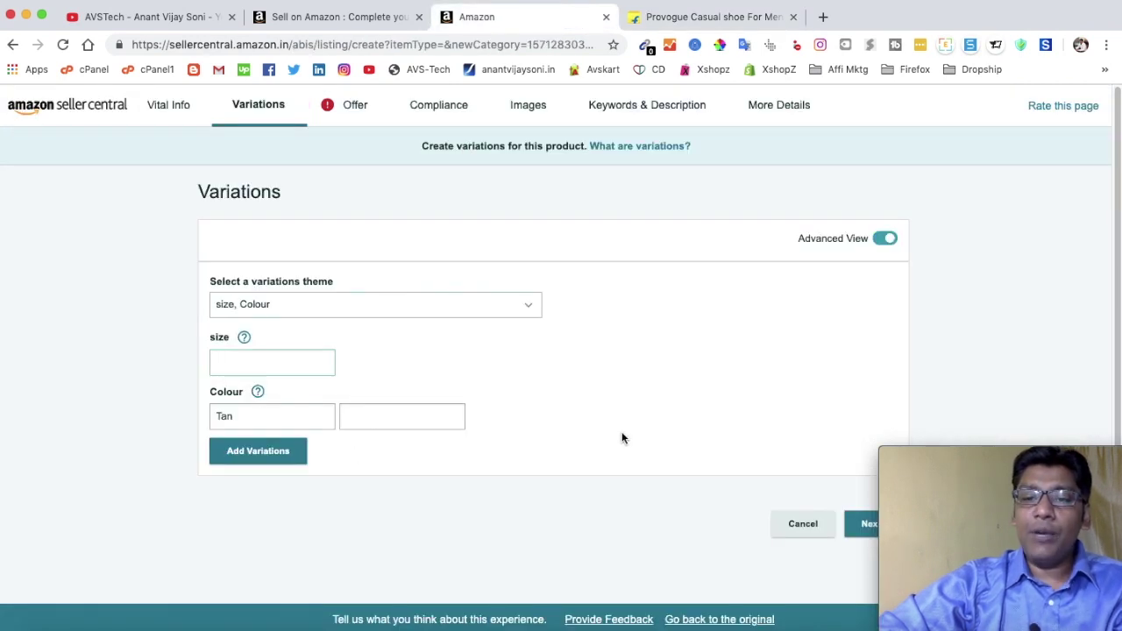
Open the listing's Offer section and check its Condition setting.
{"action": "left_click", "coordinate": [778, 526]}
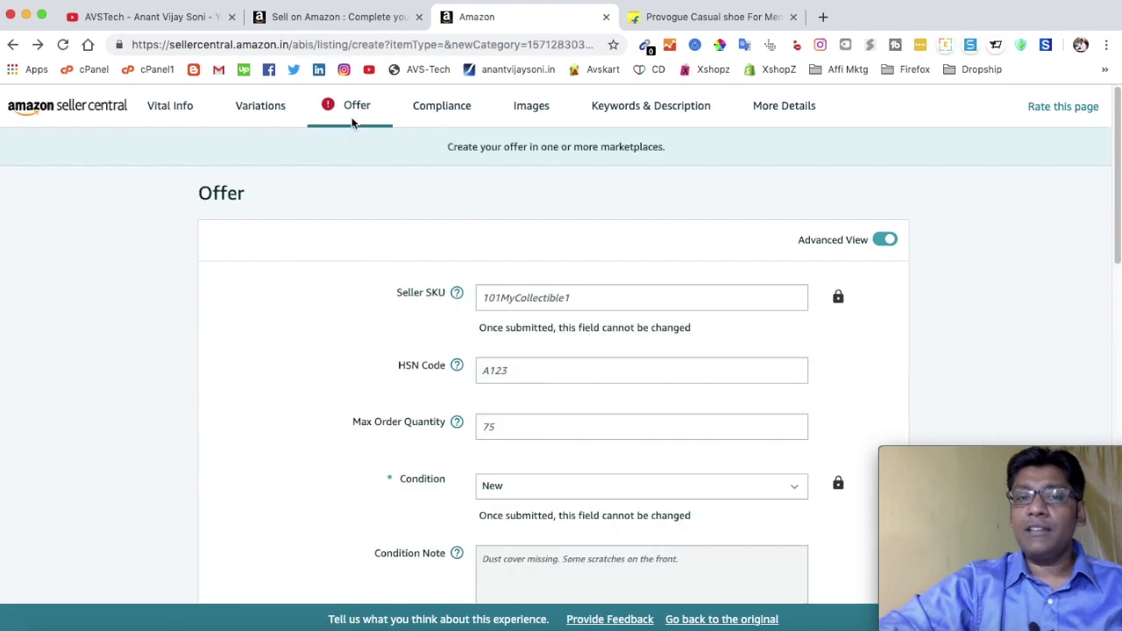
{"action": "scroll", "coordinate": [347, 246], "scroll_direction": "down", "scroll_amount": 2}
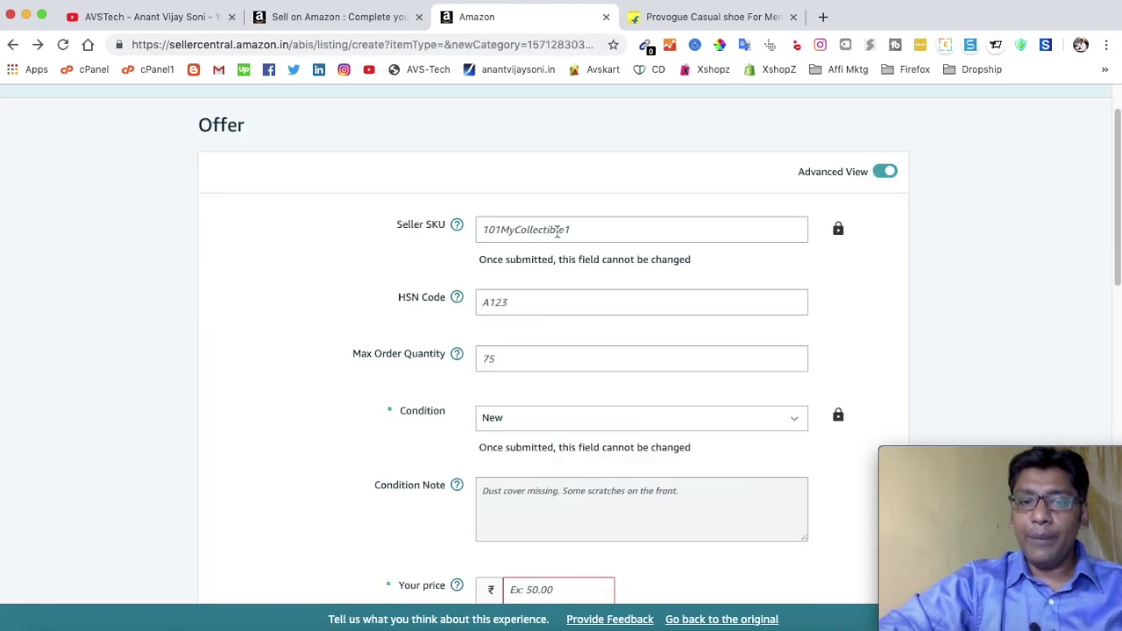
{"action": "scroll", "coordinate": [570, 383], "scroll_direction": "down", "scroll_amount": 3}
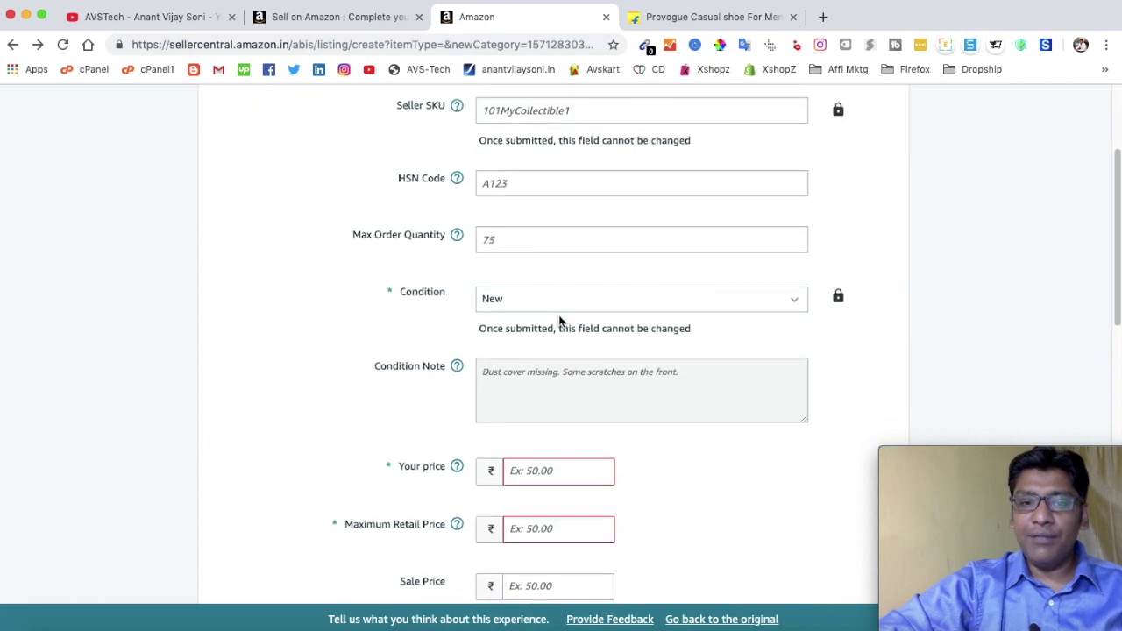
{"action": "scroll", "coordinate": [577, 304], "scroll_direction": "down", "scroll_amount": 3}
{"action": "left_click", "coordinate": [574, 184]}
{"action": "left_click", "coordinate": [572, 185]}
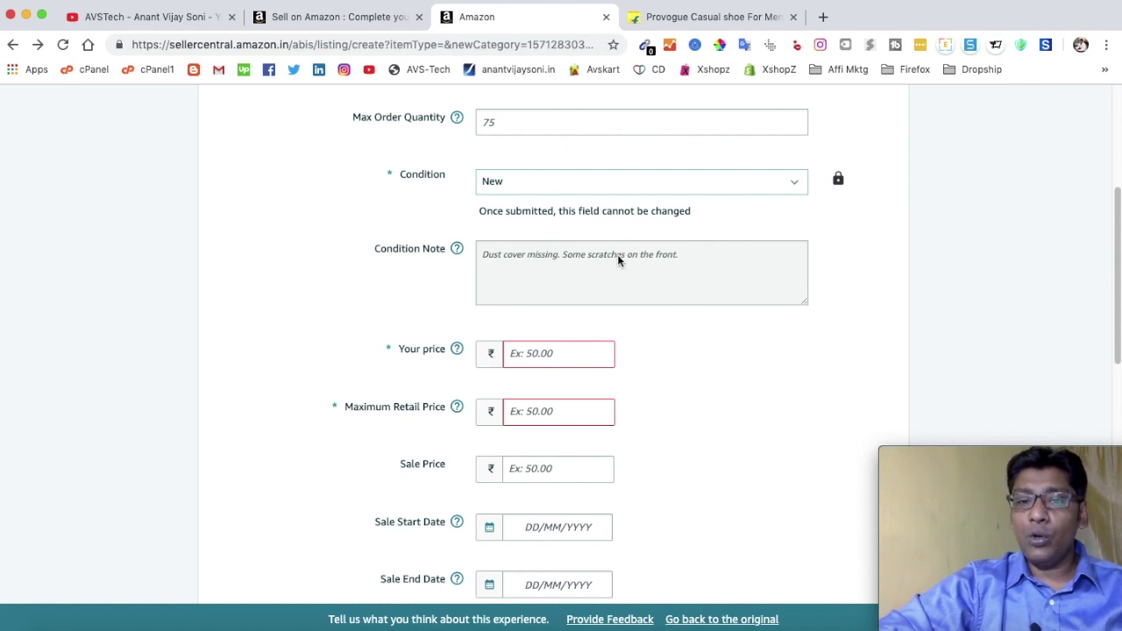
Look up the shoe's original price on the Flipkart page and set Your price and Maximum Retail Price to ₹2,399.
{"action": "scroll", "coordinate": [437, 300], "scroll_direction": "down", "scroll_amount": 4}
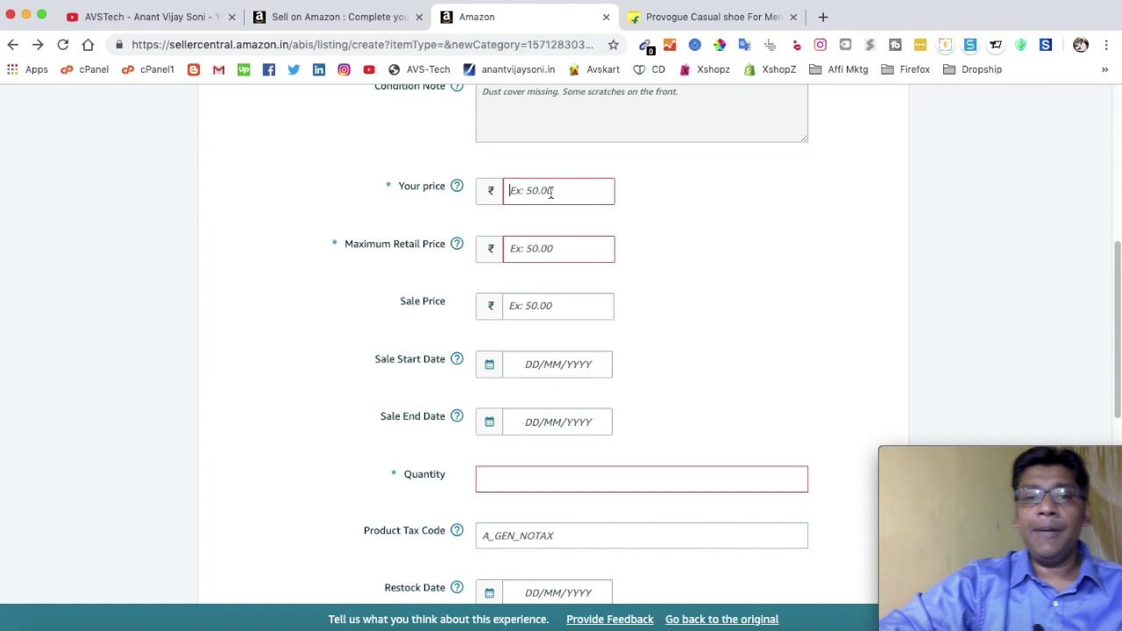
{"action": "left_click", "coordinate": [682, 16]}
{"action": "left_click_drag", "start_coordinate": [517, 245], "coordinate": [553, 249]}
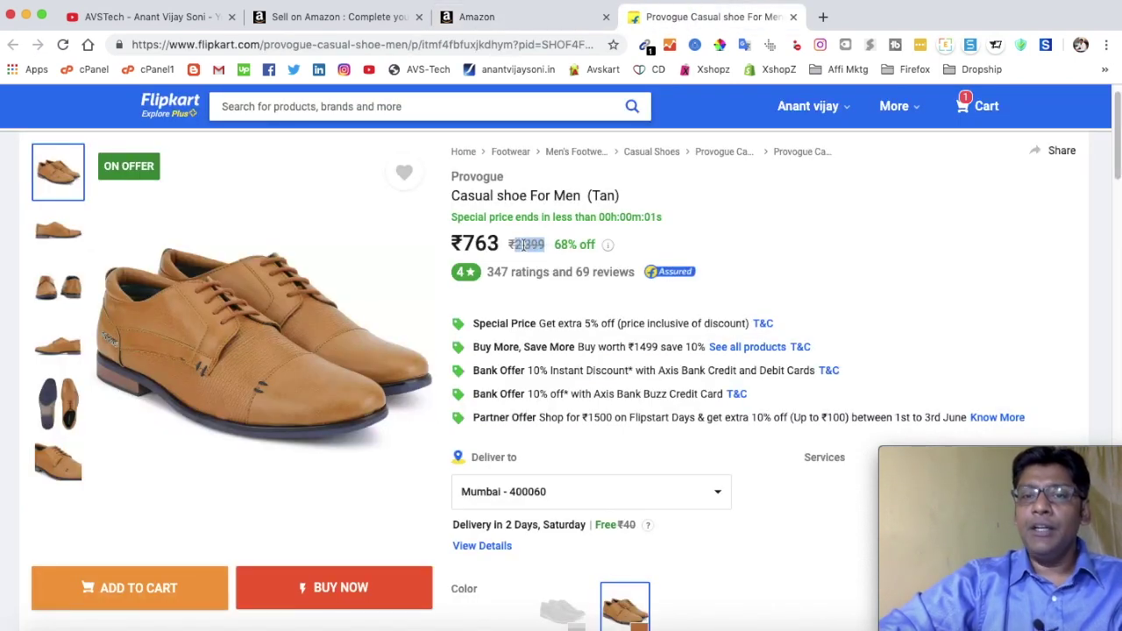
{"action": "left_click", "coordinate": [561, 15]}
{"action": "left_click", "coordinate": [703, 27]}
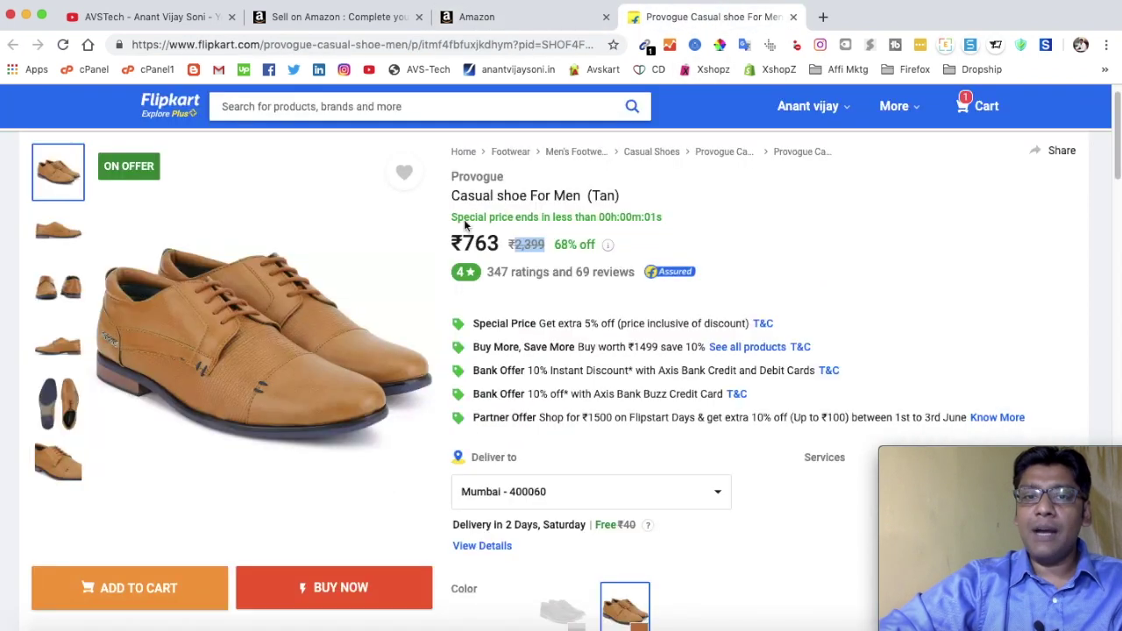
{"action": "left_click", "coordinate": [530, 19]}
{"action": "left_click", "coordinate": [522, 317]}
{"action": "type", "text": "2399"}
{"action": "left_click", "coordinate": [568, 372]}
{"action": "type", "text": "2,"}
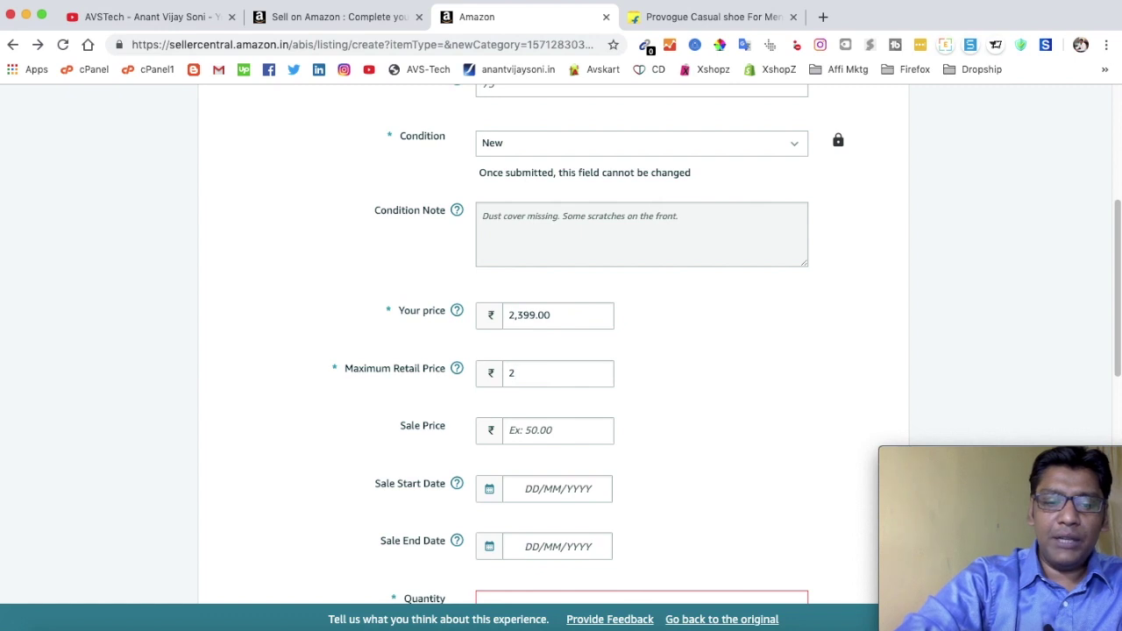
{"action": "type", "text": "399"}
Look up the discounted price on the Flipkart page and set the offer's Sale Price to ₹763.
{"action": "left_click", "coordinate": [583, 429]}
{"action": "left_click", "coordinate": [702, 17]}
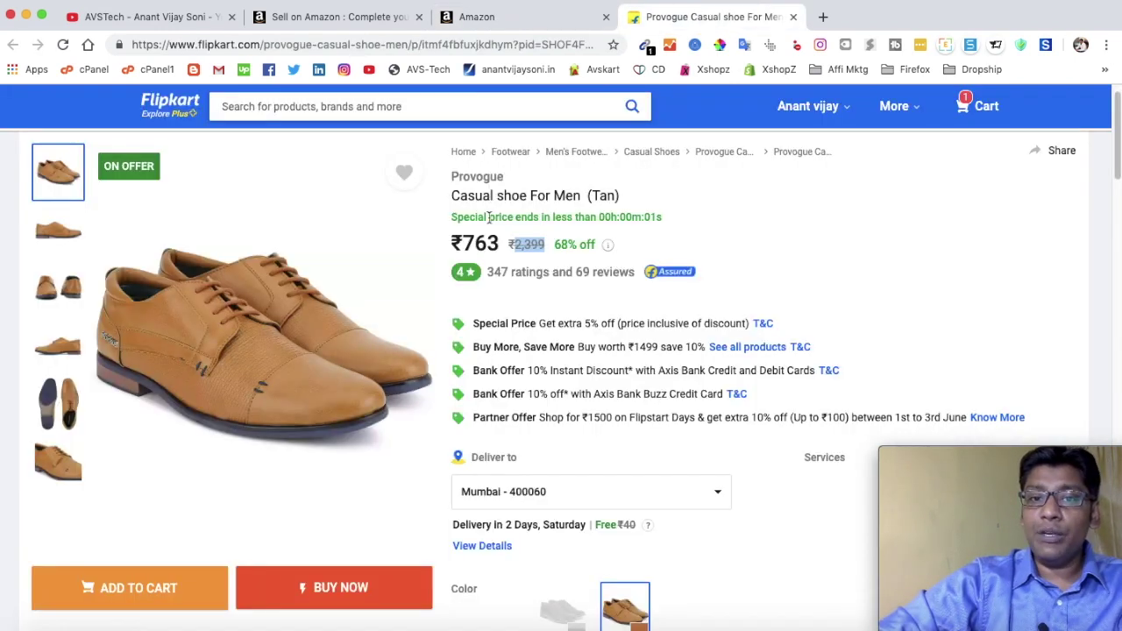
{"action": "left_click", "coordinate": [528, 27]}
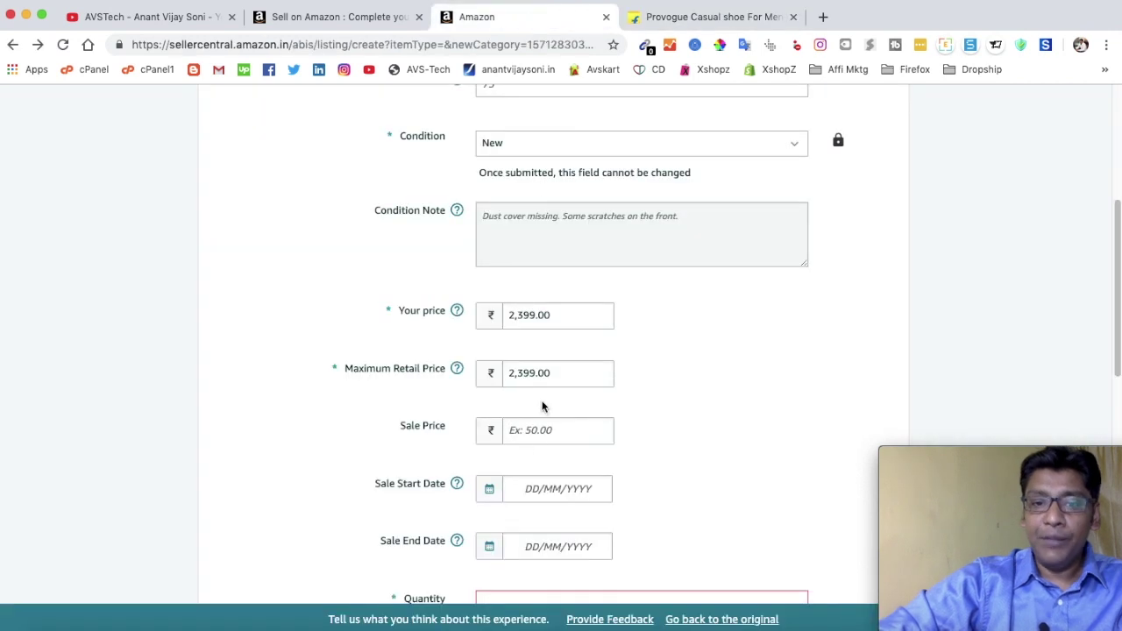
{"action": "type", "text": "7"}
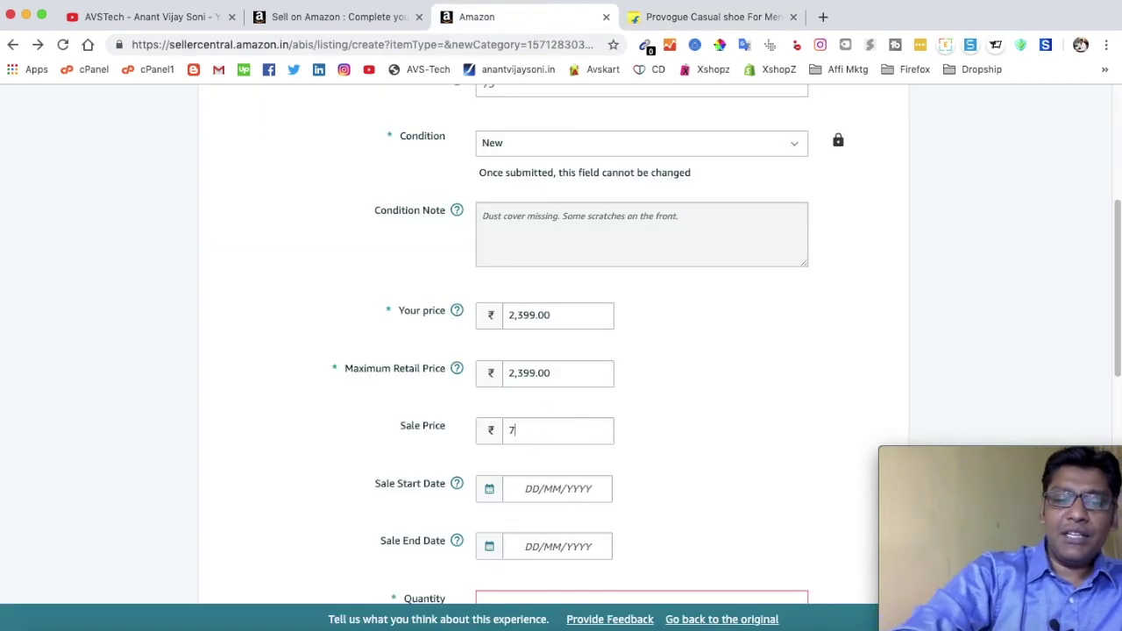
{"action": "type", "text": "63"}
{"action": "scroll", "coordinate": [662, 426], "scroll_direction": "down", "scroll_amount": 2}
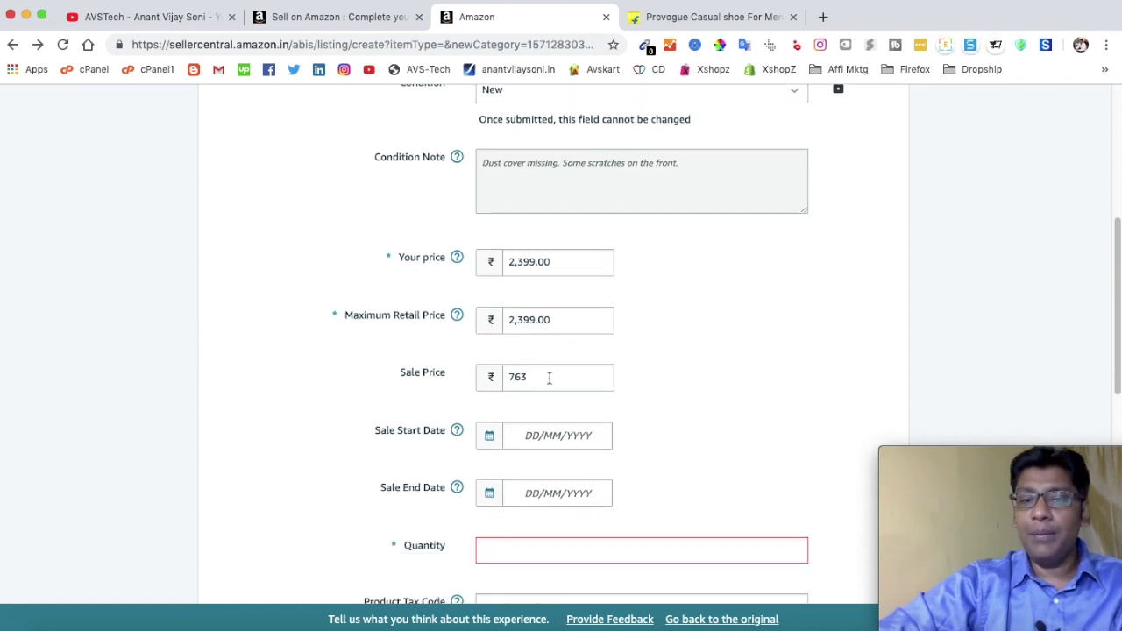
{"action": "left_click_drag", "start_coordinate": [510, 321], "coordinate": [571, 313]}
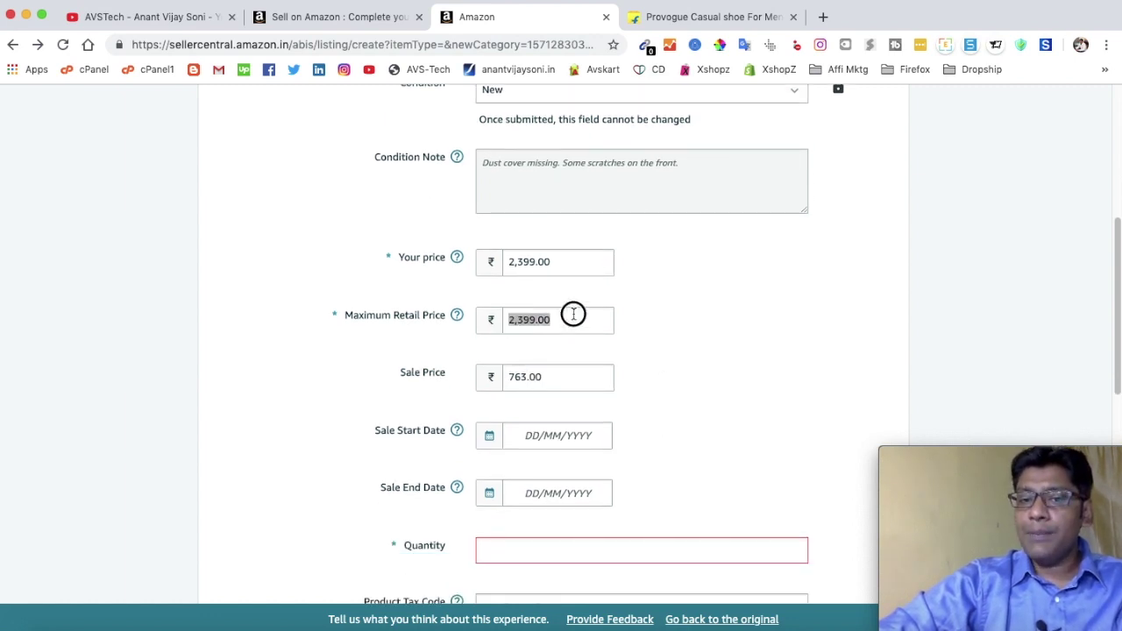
Set the offer's Sale Start Date to 01/05/2019 and its Sale End Date to 14/05/2019.
{"action": "left_click", "coordinate": [549, 377]}
{"action": "scroll", "coordinate": [666, 390], "scroll_direction": "down", "scroll_amount": 3}
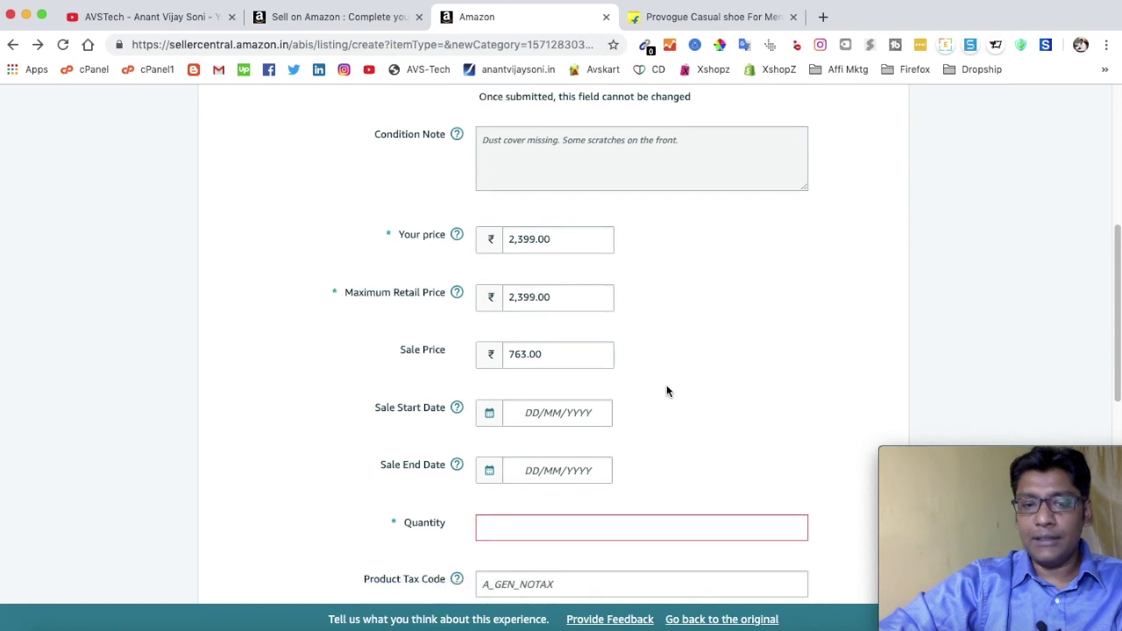
{"action": "left_click", "coordinate": [575, 355]}
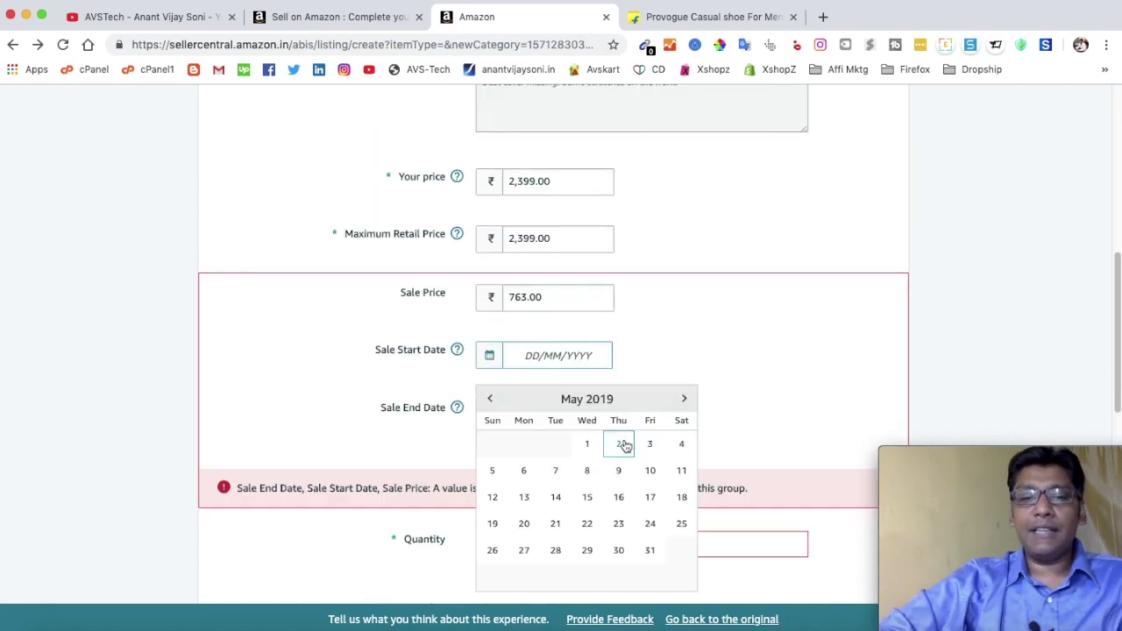
{"action": "left_click", "coordinate": [586, 443]}
{"action": "scroll", "coordinate": [502, 405], "scroll_direction": "down", "scroll_amount": 1}
{"action": "left_click", "coordinate": [551, 393]}
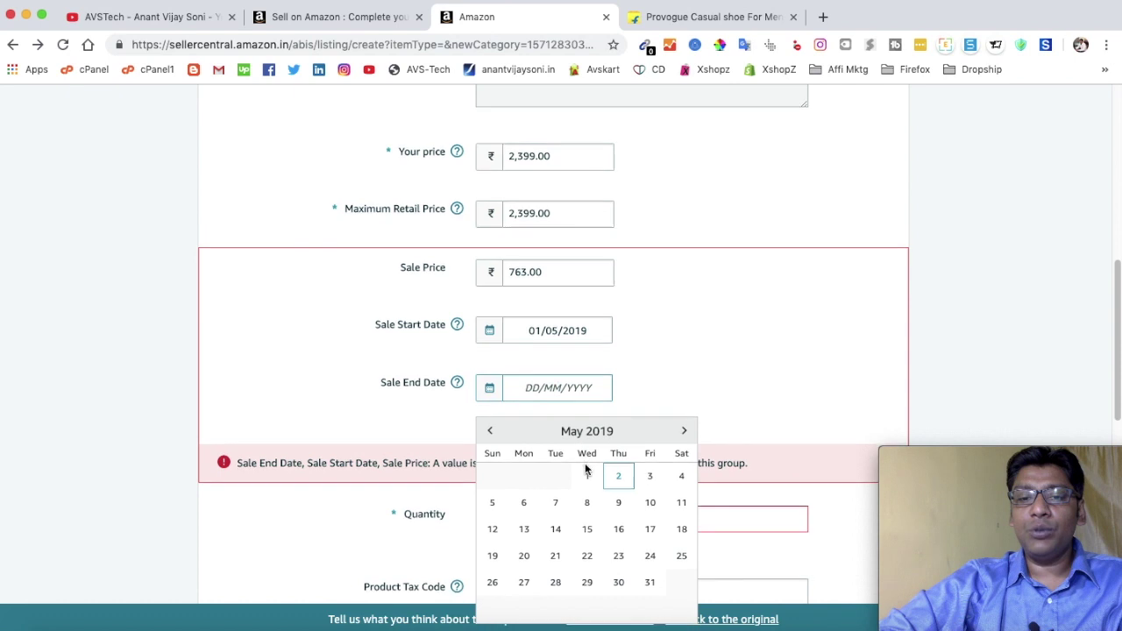
{"action": "scroll", "coordinate": [586, 468], "scroll_direction": "down", "scroll_amount": 2}
{"action": "left_click", "coordinate": [559, 479]}
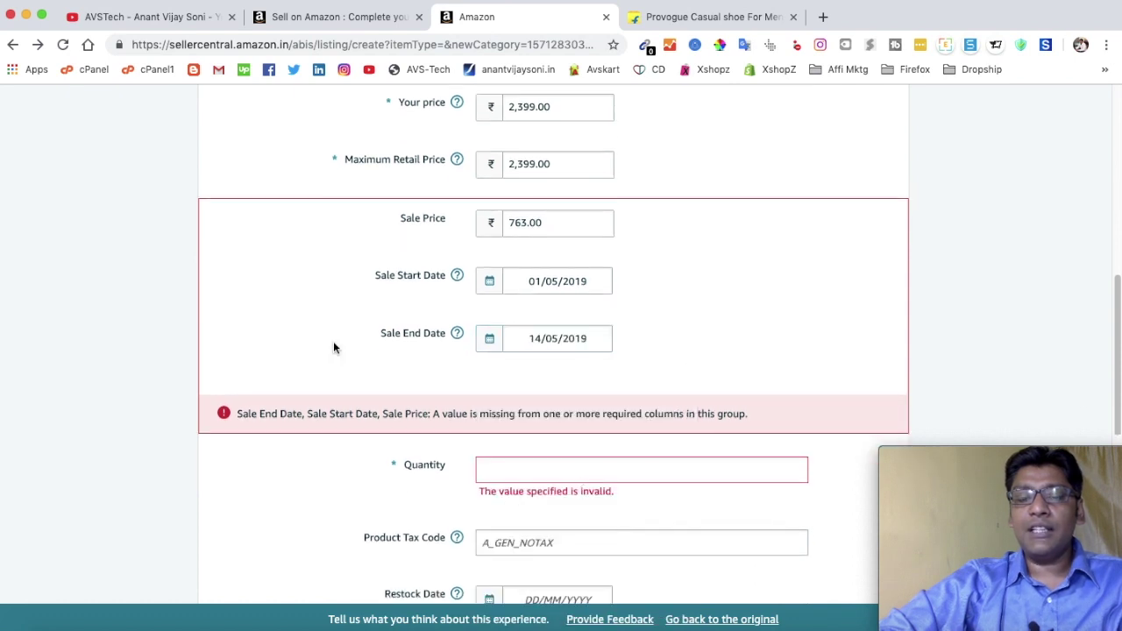
Set the offer's Quantity to 20.
{"action": "scroll", "coordinate": [335, 351], "scroll_direction": "down", "scroll_amount": 3}
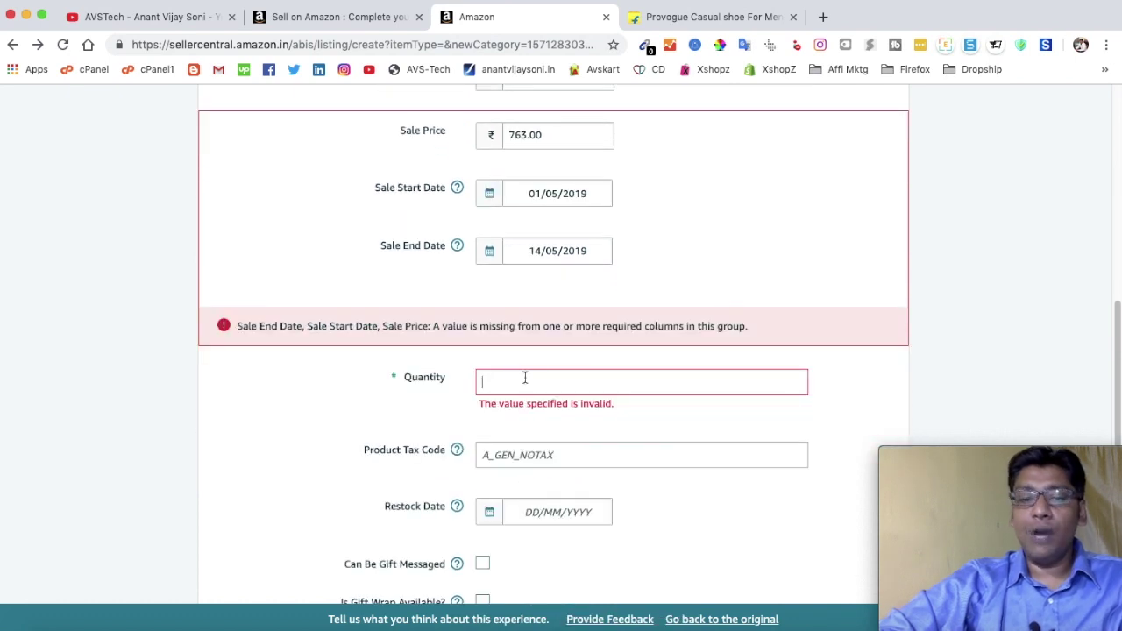
{"action": "type", "text": "20"}
{"action": "key", "text": "Tab"}
Look up the available codes in the seller dashboard's Default Product Tax Code setting and set the listing's Product Tax Code to A_GEN_STANDARD.
{"action": "left_click_drag", "start_coordinate": [364, 313], "coordinate": [443, 313]}
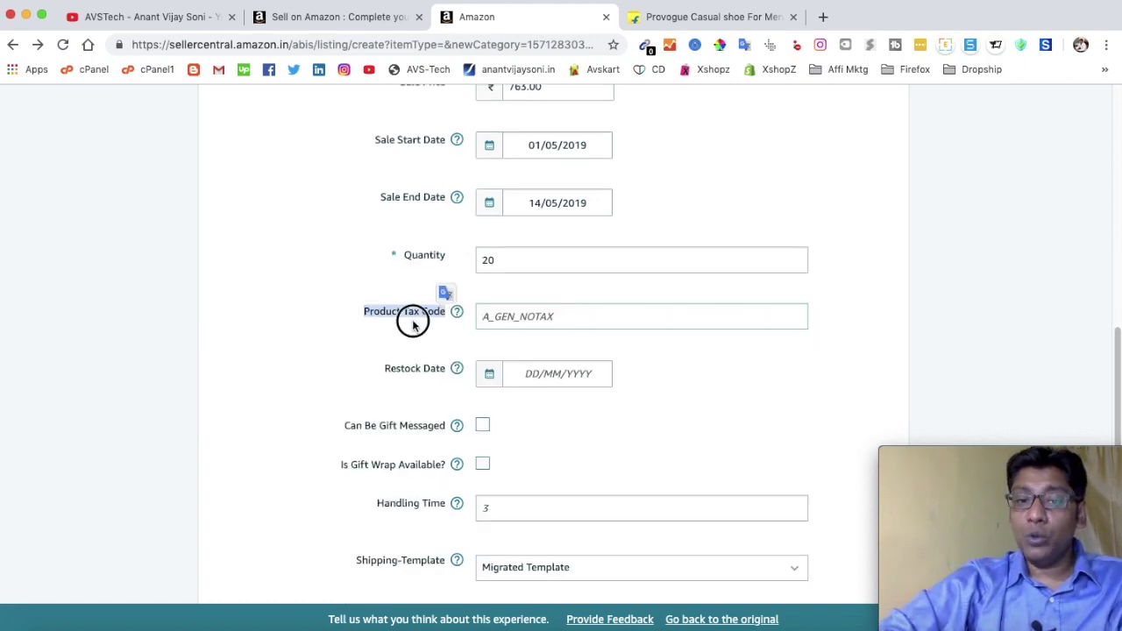
{"action": "left_click", "coordinate": [413, 323]}
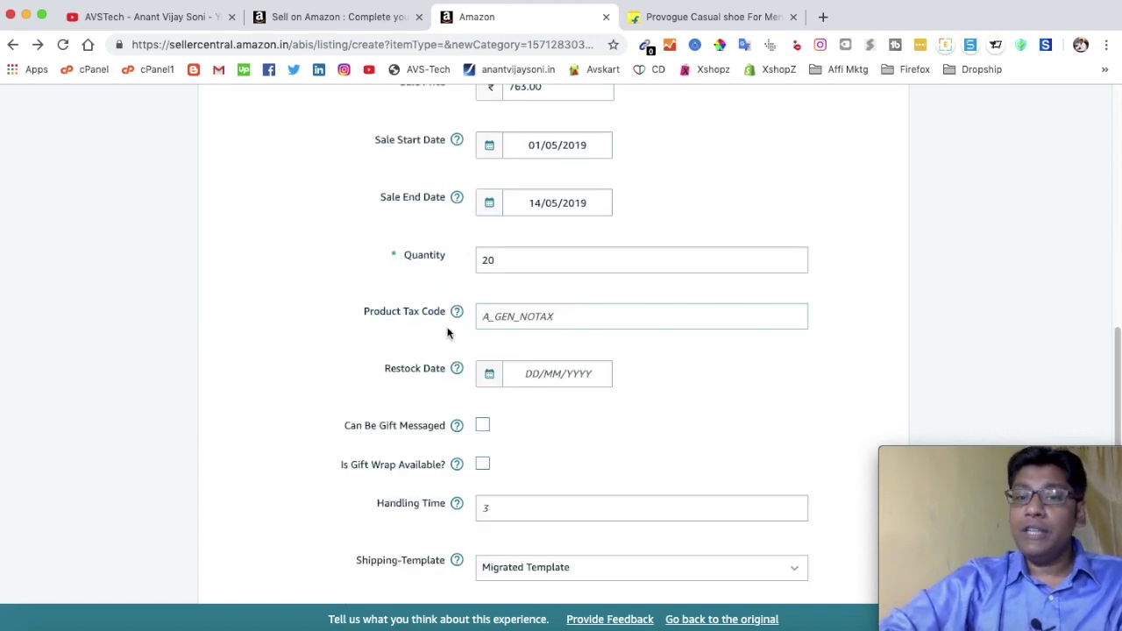
{"action": "left_click", "coordinate": [357, 17]}
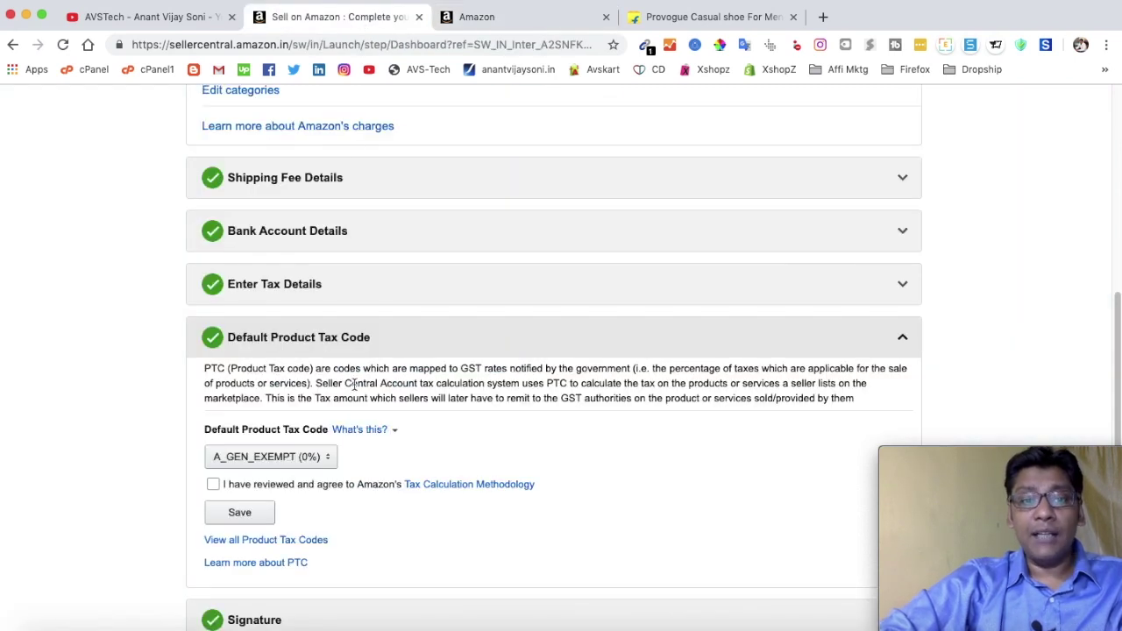
{"action": "scroll", "coordinate": [352, 412], "scroll_direction": "down", "scroll_amount": 2}
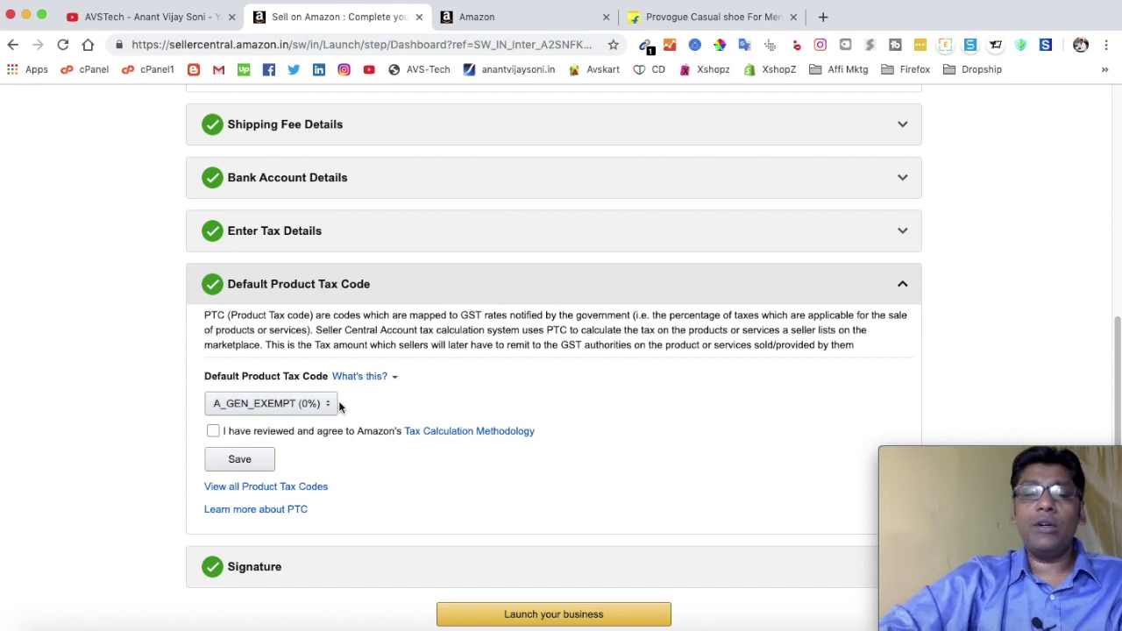
{"action": "left_click", "coordinate": [334, 405]}
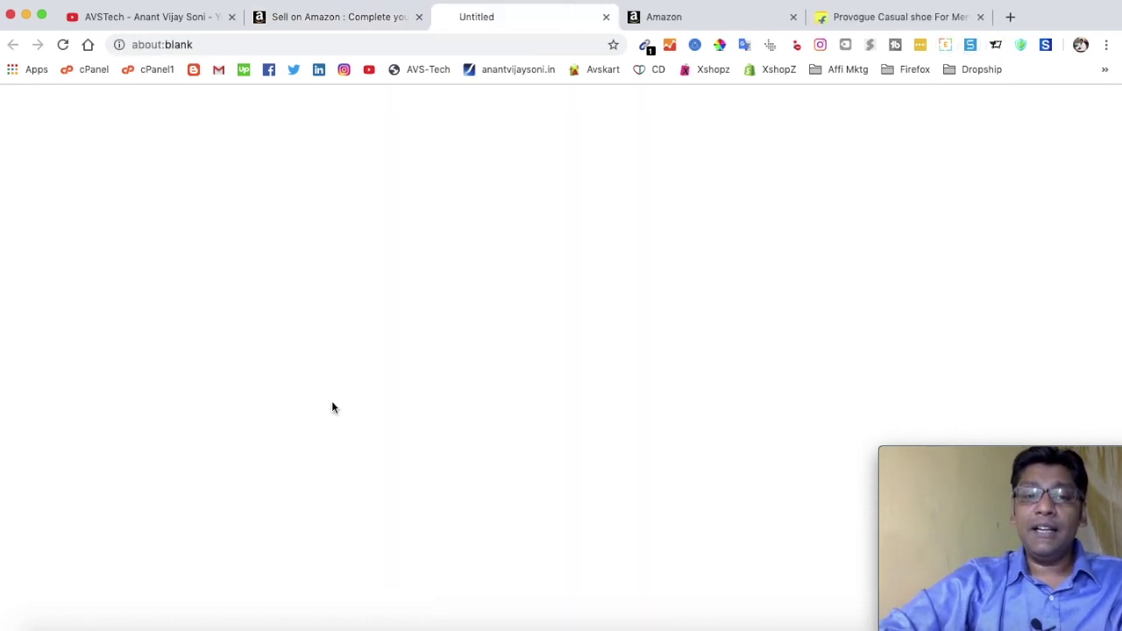
{"action": "left_click", "coordinate": [606, 17]}
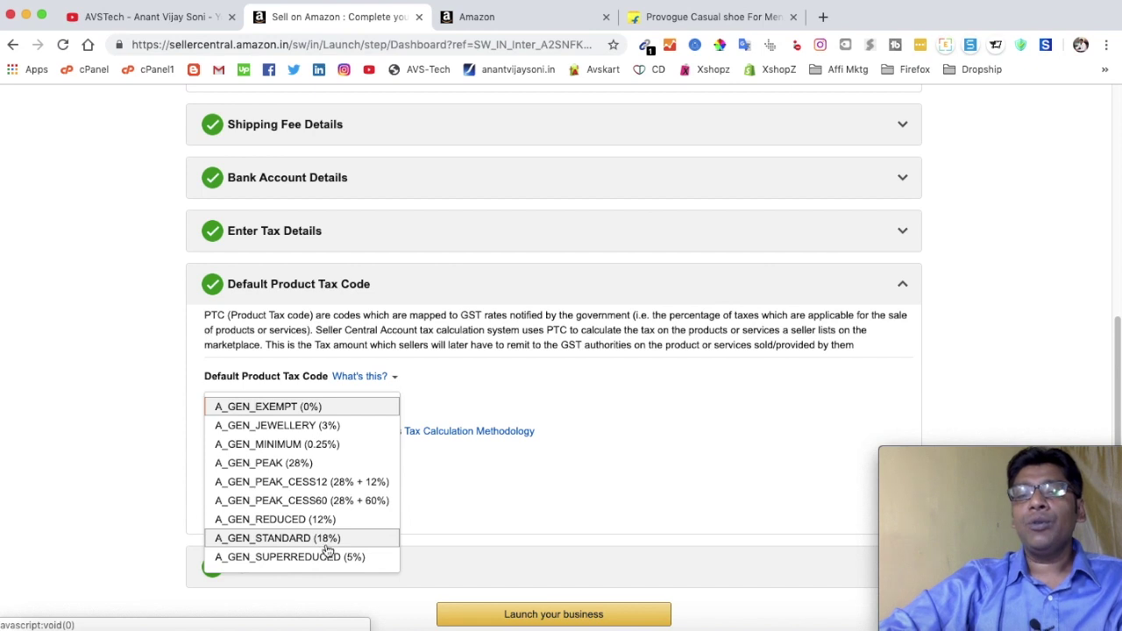
{"action": "left_click", "coordinate": [526, 17]}
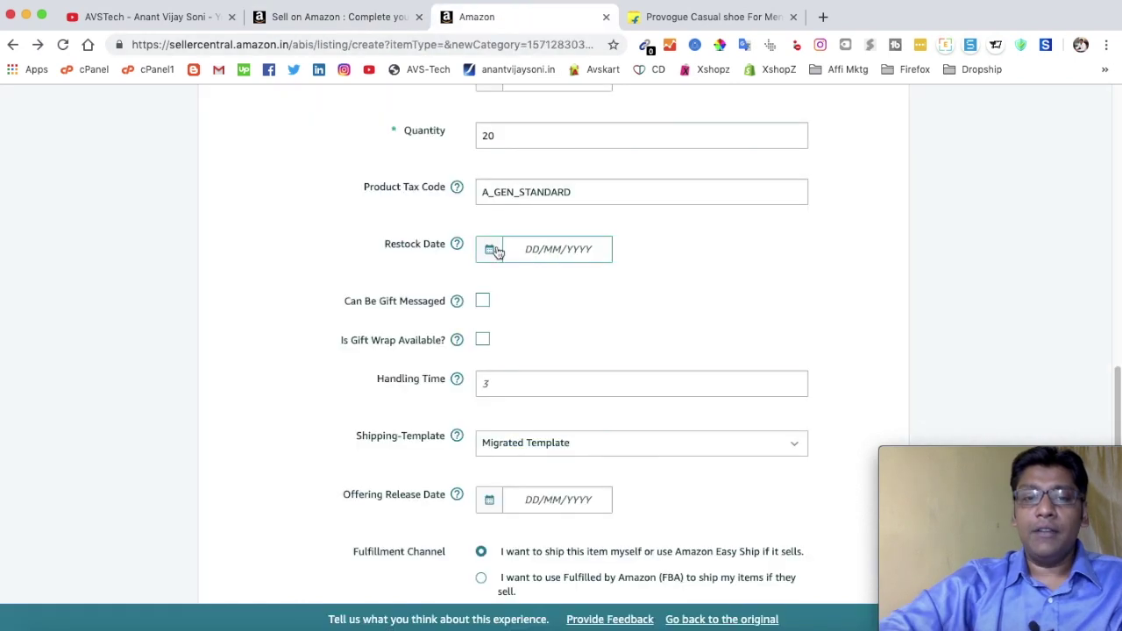
Set the offer's Restock Date to 21/05/2019.
{"action": "left_click", "coordinate": [531, 249]}
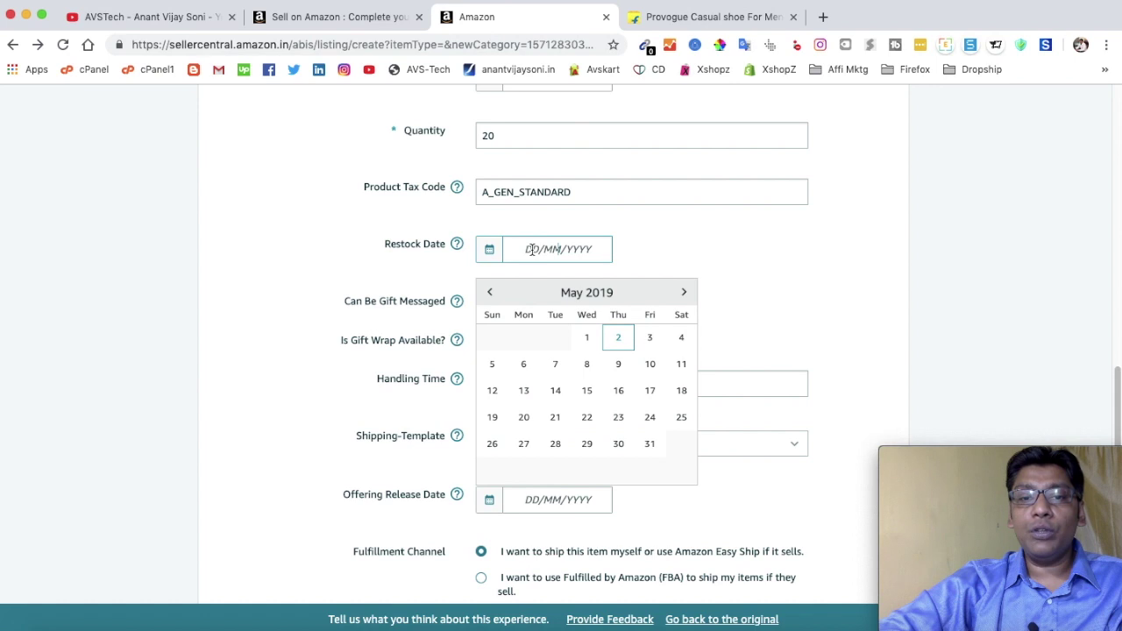
{"action": "left_click", "coordinate": [545, 248]}
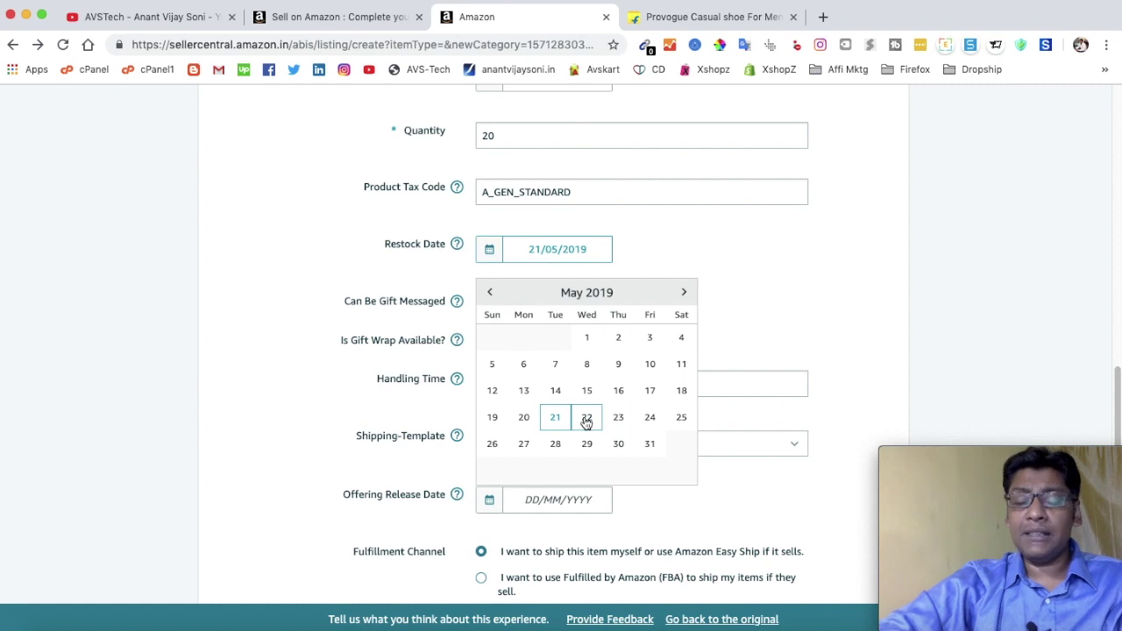
{"action": "left_click", "coordinate": [555, 417]}
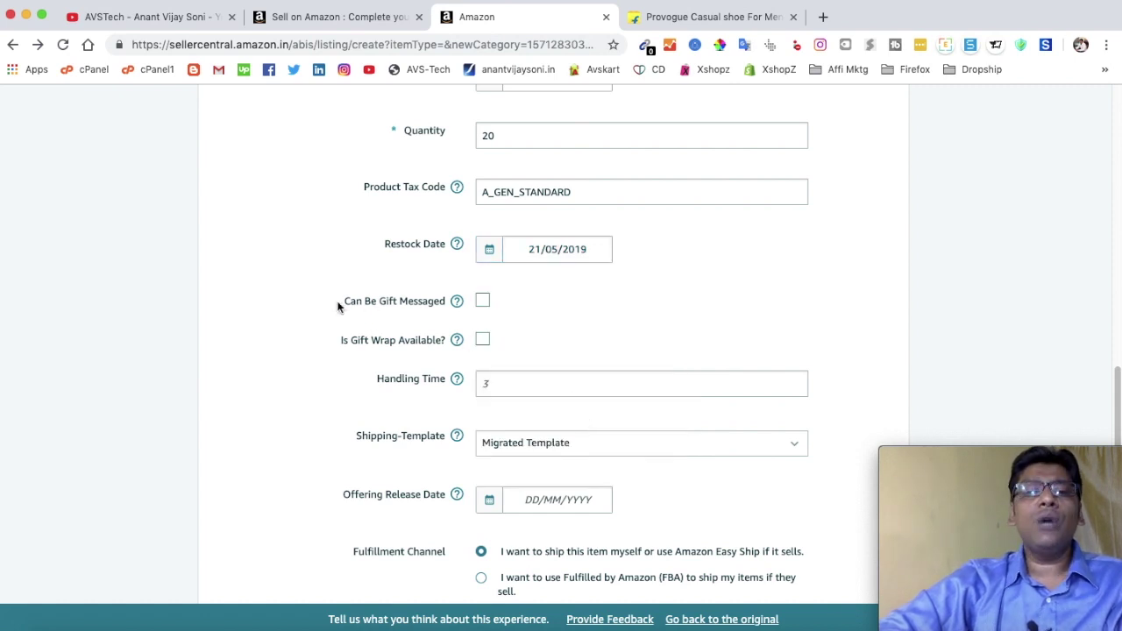
Set the offer's Handling Time to 2 and choose Migrated Template as its Shipping-Template.
{"action": "scroll", "coordinate": [337, 307], "scroll_direction": "down", "scroll_amount": 1}
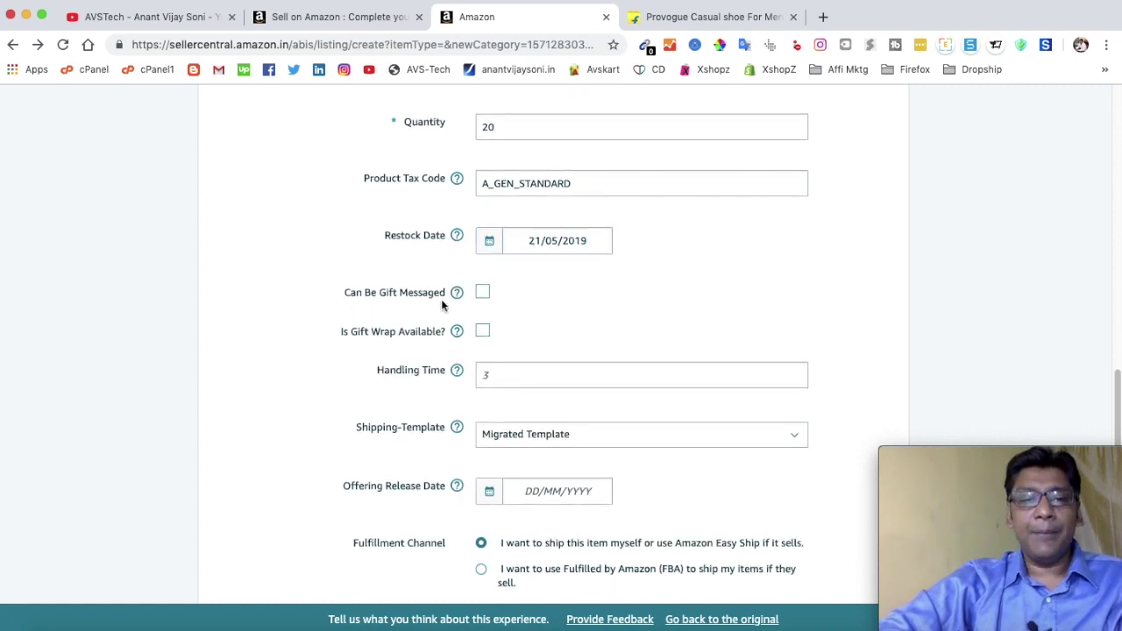
{"action": "scroll", "coordinate": [545, 291], "scroll_direction": "down", "scroll_amount": 1}
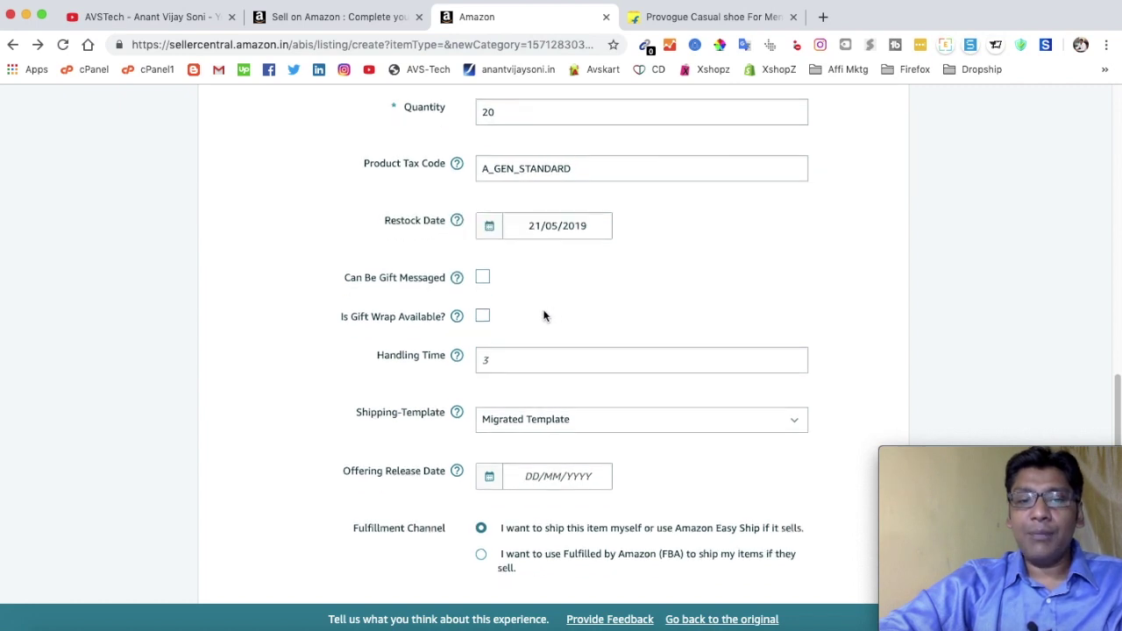
{"action": "scroll", "coordinate": [525, 338], "scroll_direction": "down", "scroll_amount": 1}
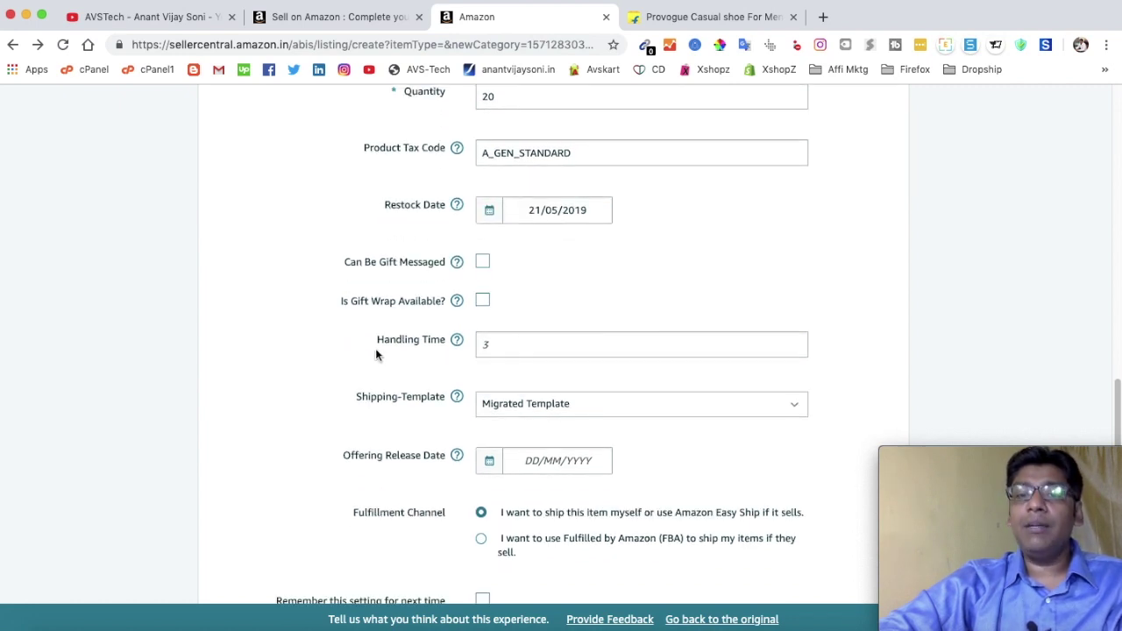
{"action": "scroll", "coordinate": [376, 351], "scroll_direction": "down", "scroll_amount": 2}
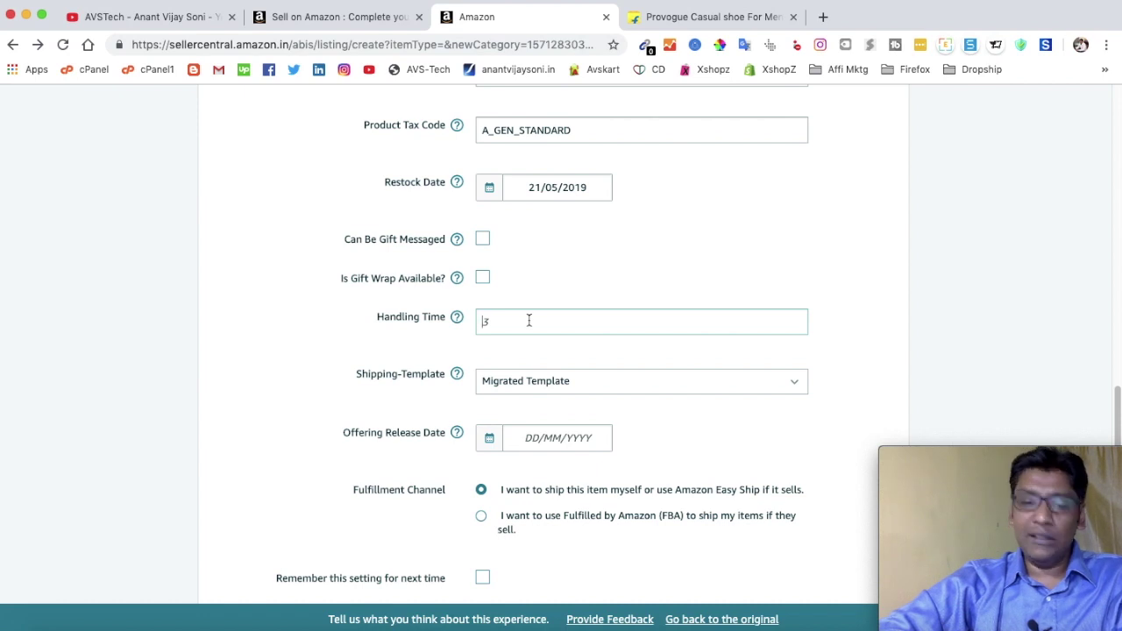
{"action": "scroll", "coordinate": [320, 355], "scroll_direction": "down", "scroll_amount": 2}
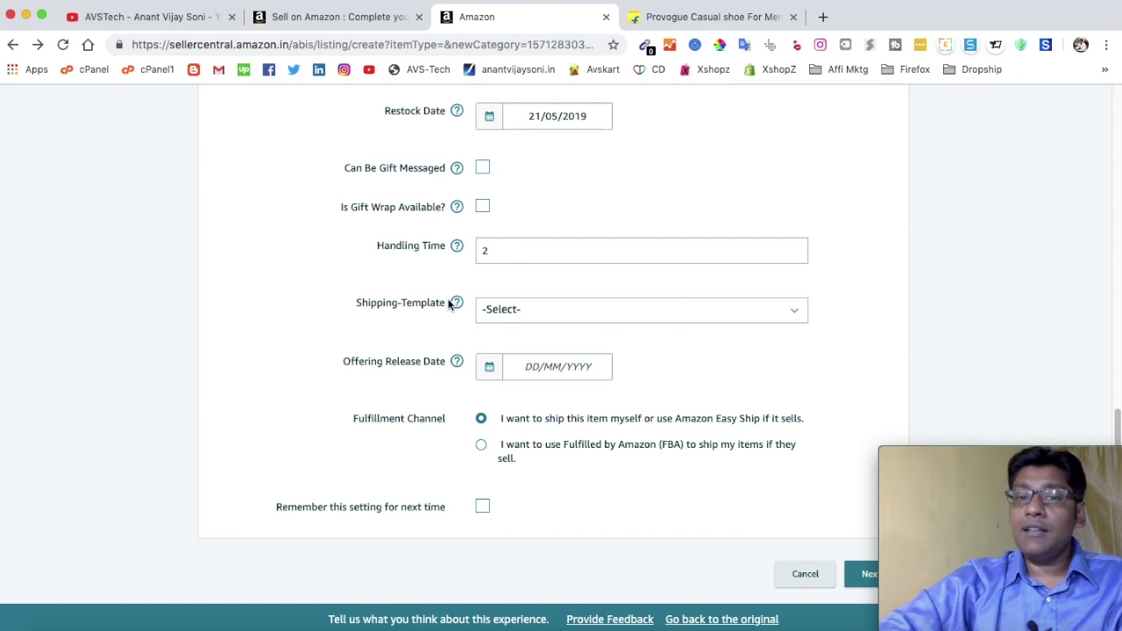
{"action": "left_click", "coordinate": [561, 306]}
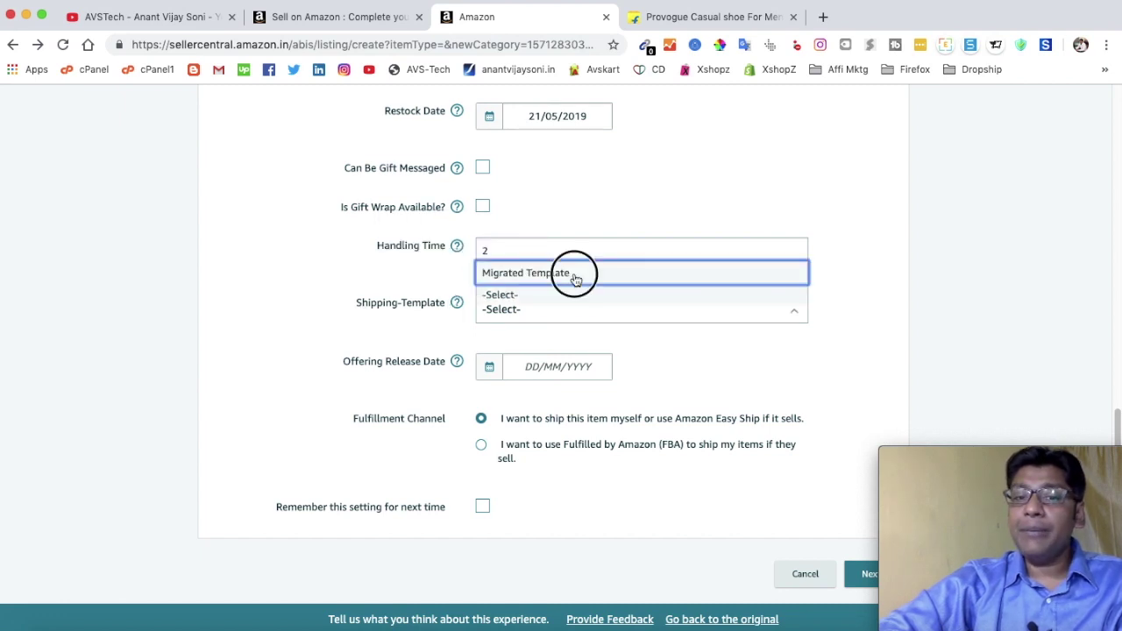
{"action": "left_click", "coordinate": [576, 274]}
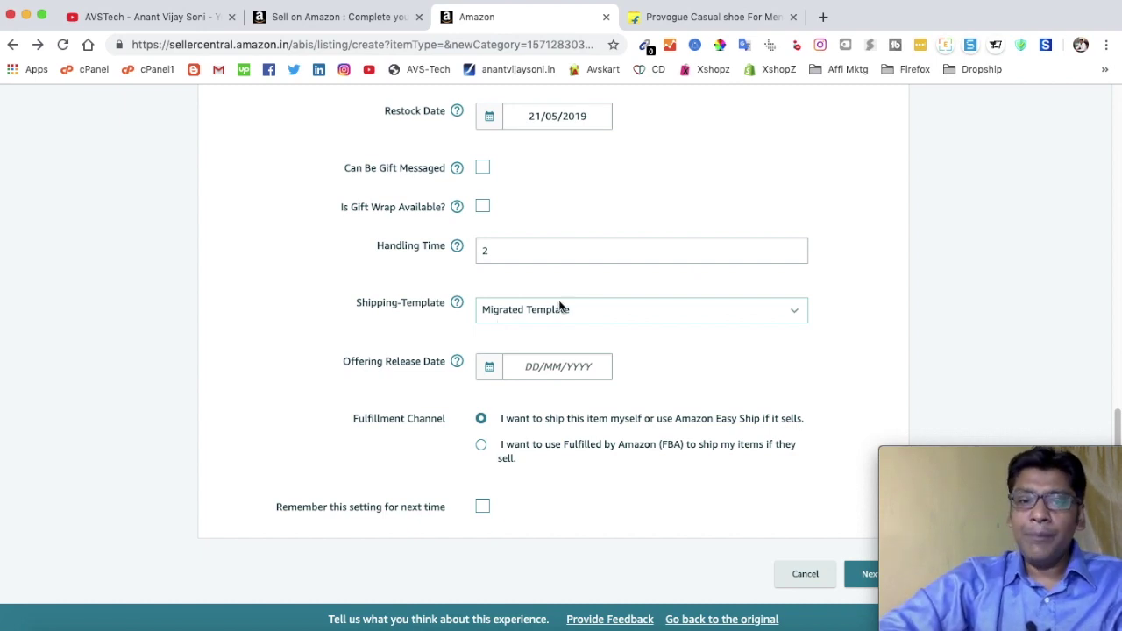
{"action": "left_click", "coordinate": [537, 310]}
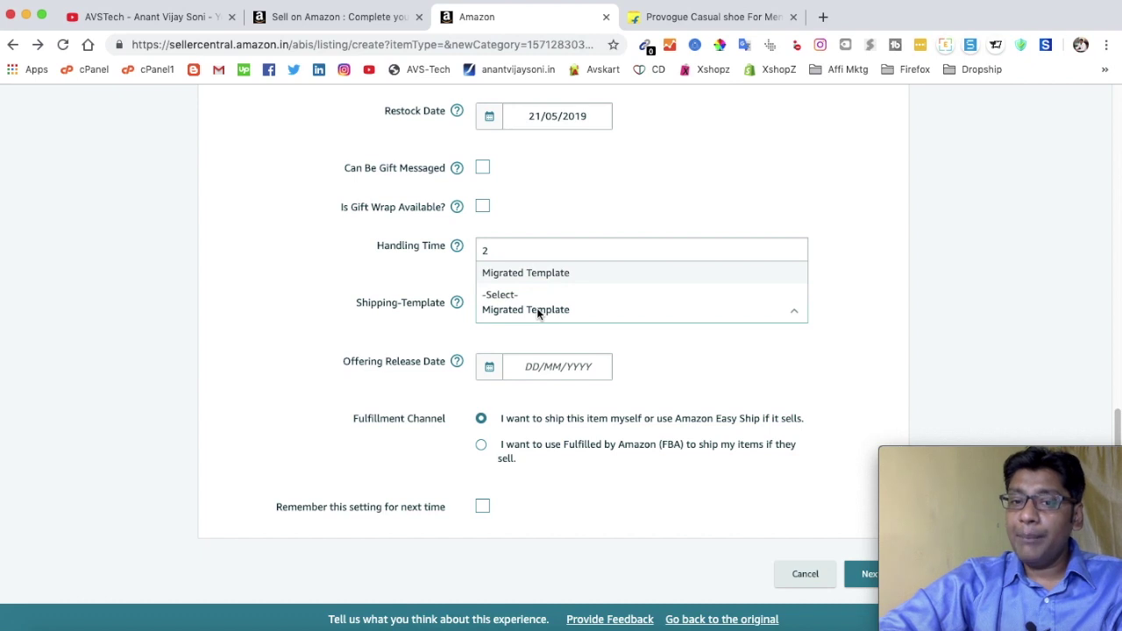
{"action": "left_click", "coordinate": [548, 275]}
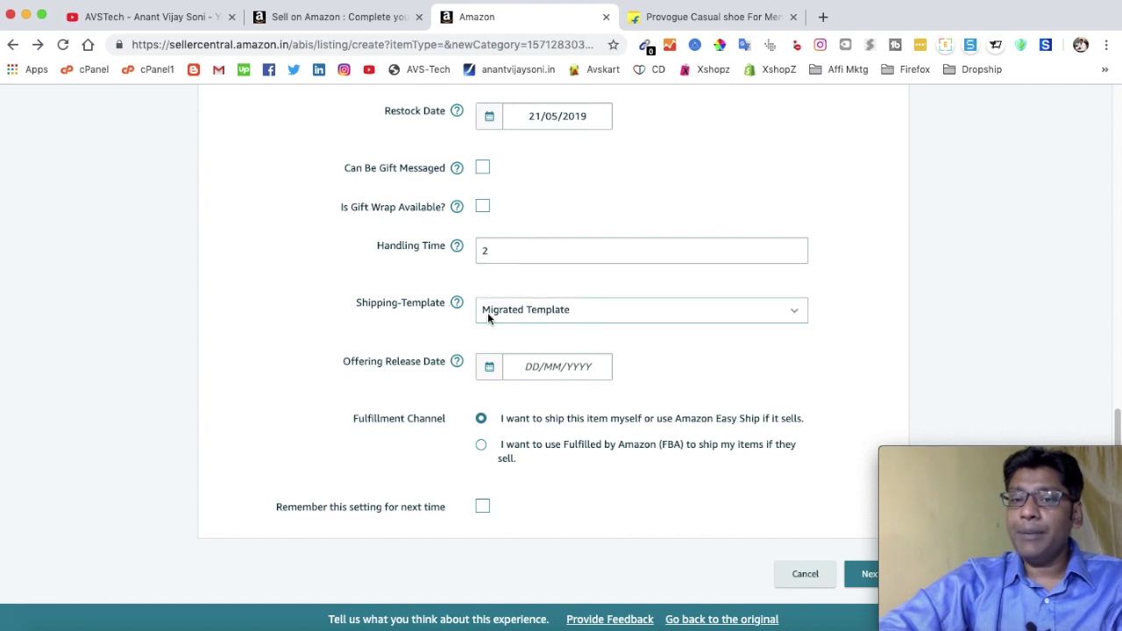
Set the Offering Release Date to 13/05/2019.
{"action": "scroll", "coordinate": [593, 313], "scroll_direction": "down", "scroll_amount": 1}
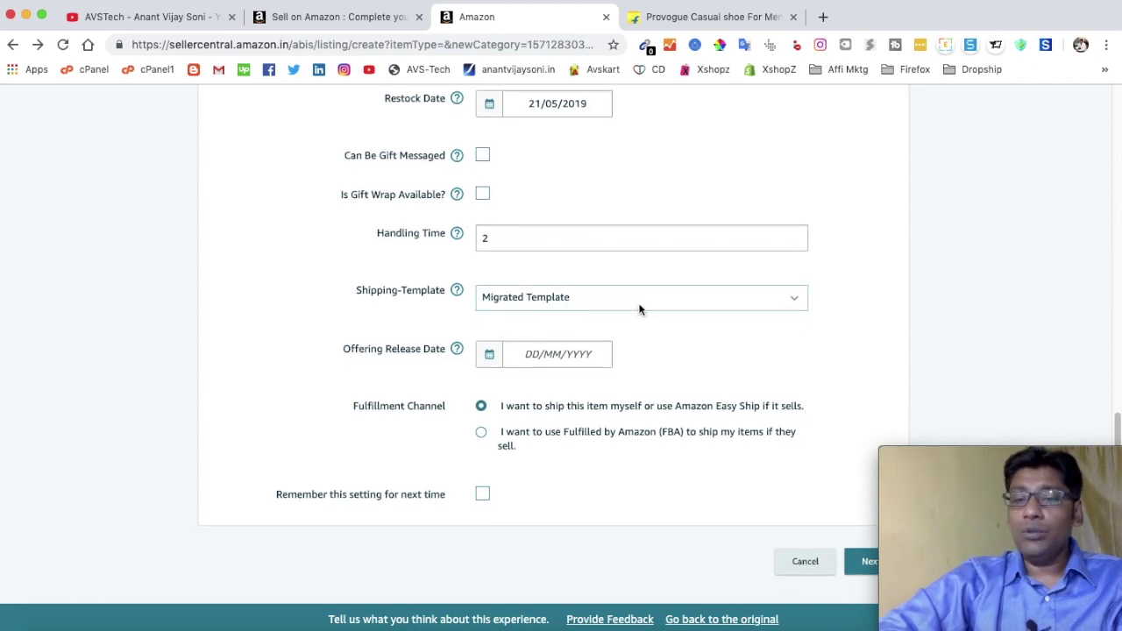
{"action": "scroll", "coordinate": [639, 308], "scroll_direction": "down", "scroll_amount": 2}
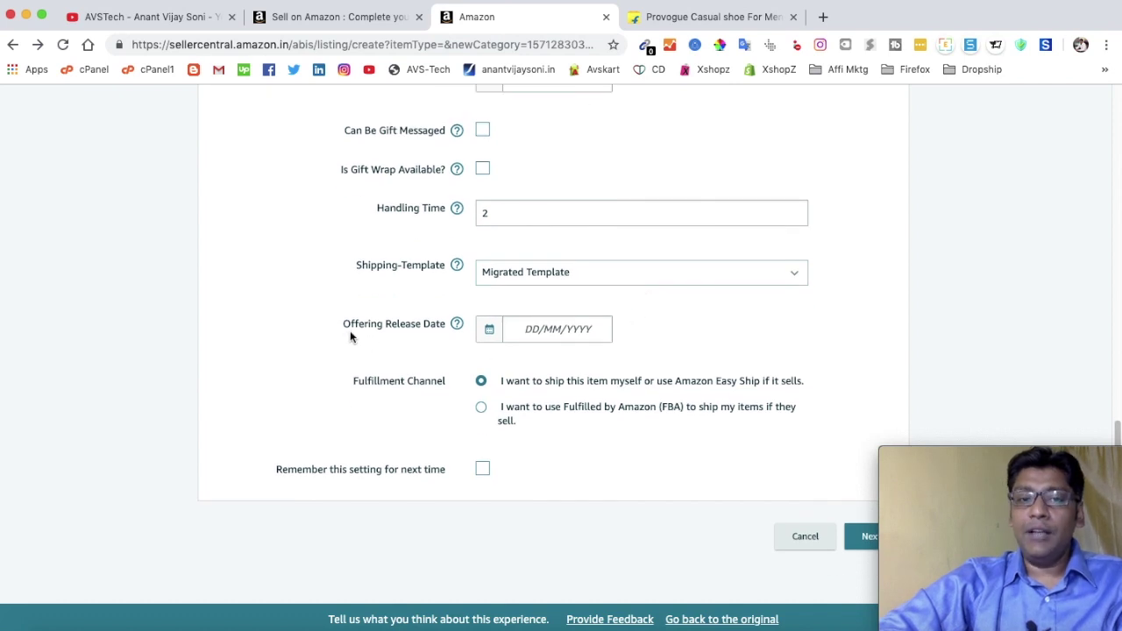
{"action": "left_click", "coordinate": [584, 328]}
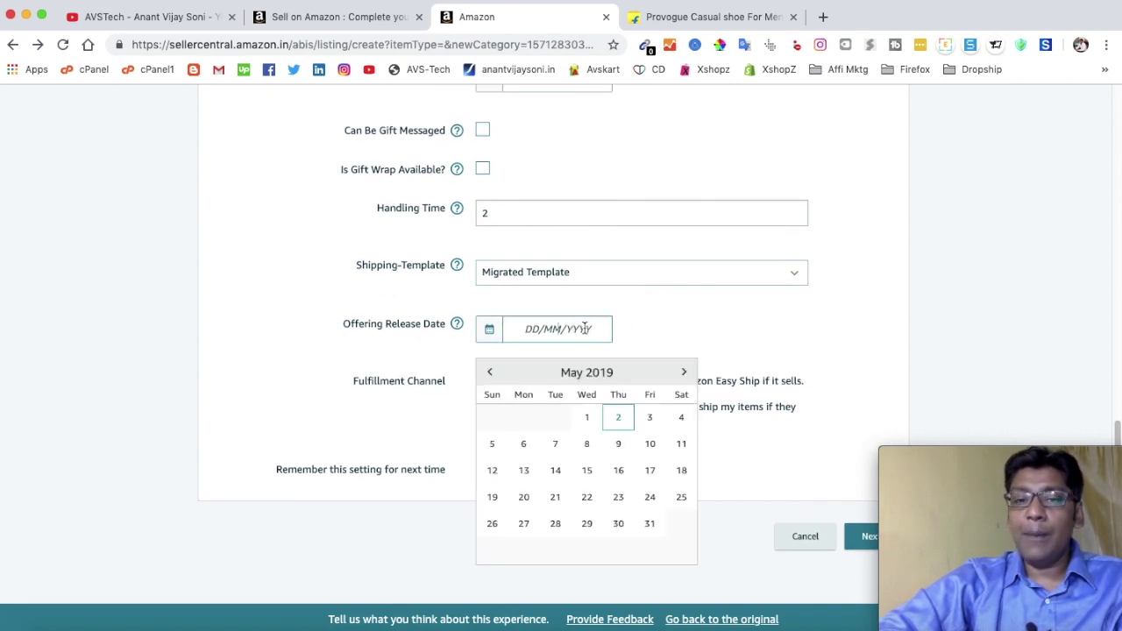
{"action": "left_click", "coordinate": [554, 471]}
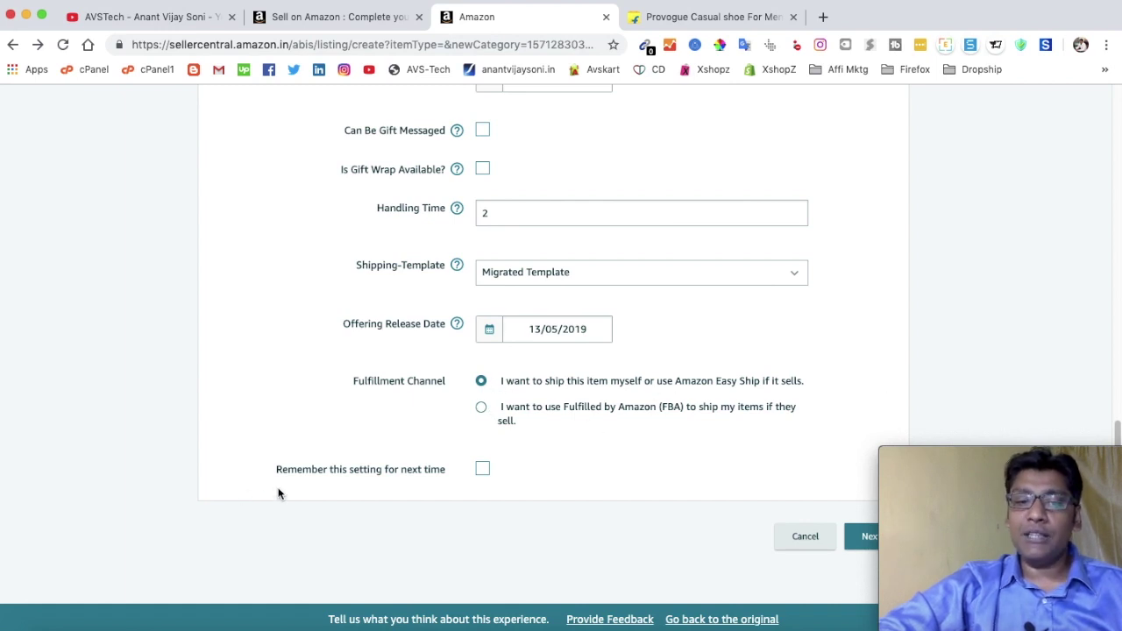
Have the fulfillment channel setting remembered for next time and continue from the Offer section to the Compliance section.
{"action": "left_click", "coordinate": [482, 470]}
{"action": "scroll", "coordinate": [586, 479], "scroll_direction": "down", "scroll_amount": 1}
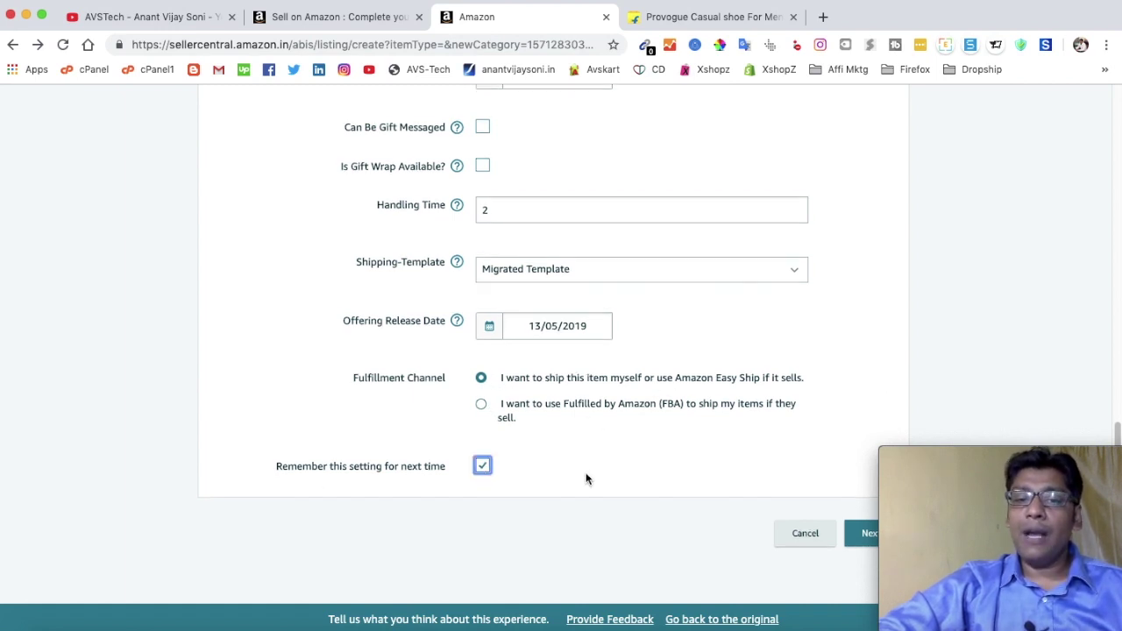
{"action": "scroll", "coordinate": [586, 479], "scroll_direction": "down", "scroll_amount": 1}
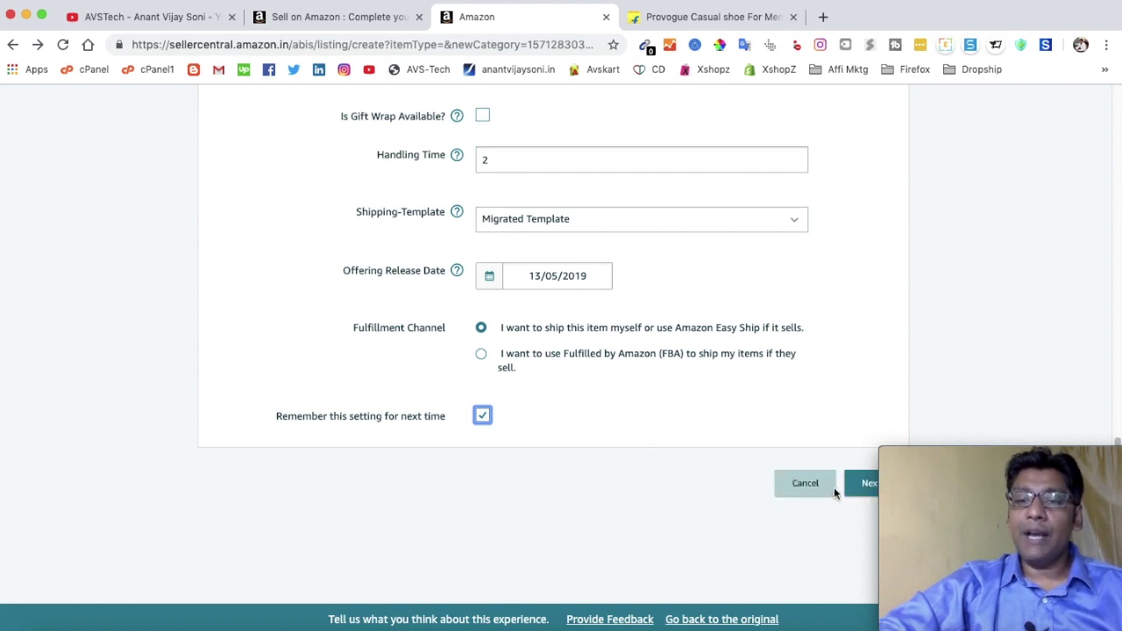
{"action": "left_click", "coordinate": [864, 483]}
{"action": "scroll", "coordinate": [598, 443], "scroll_direction": "up", "scroll_amount": 5}
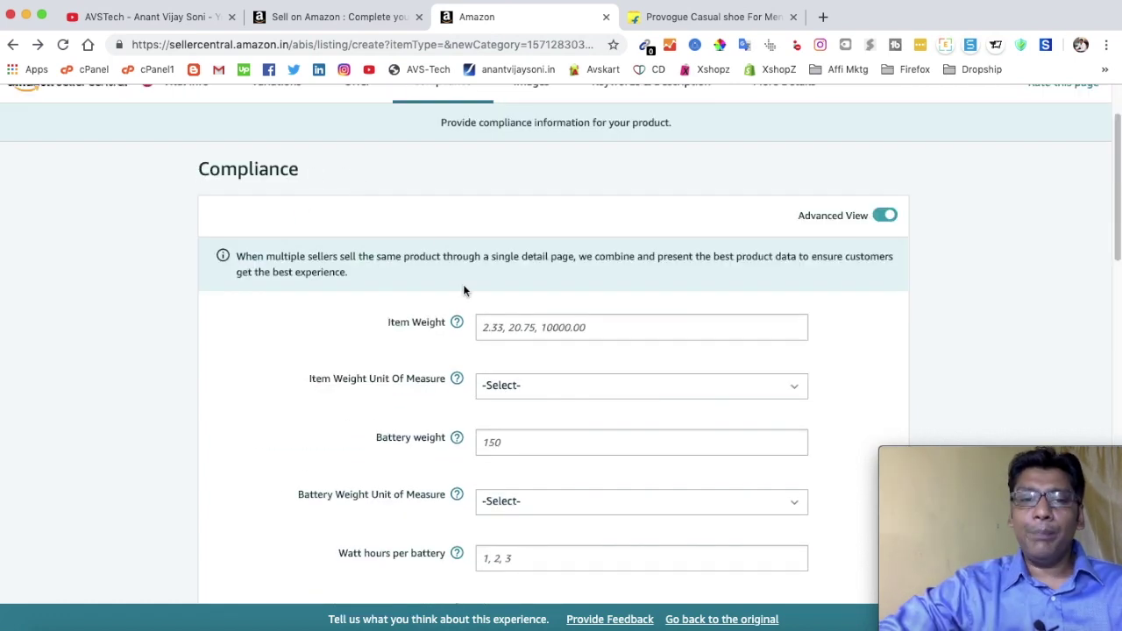
Read the Compliance section's notice about multiple sellers sharing a single product detail page.
{"action": "scroll", "coordinate": [461, 298], "scroll_direction": "down", "scroll_amount": 1}
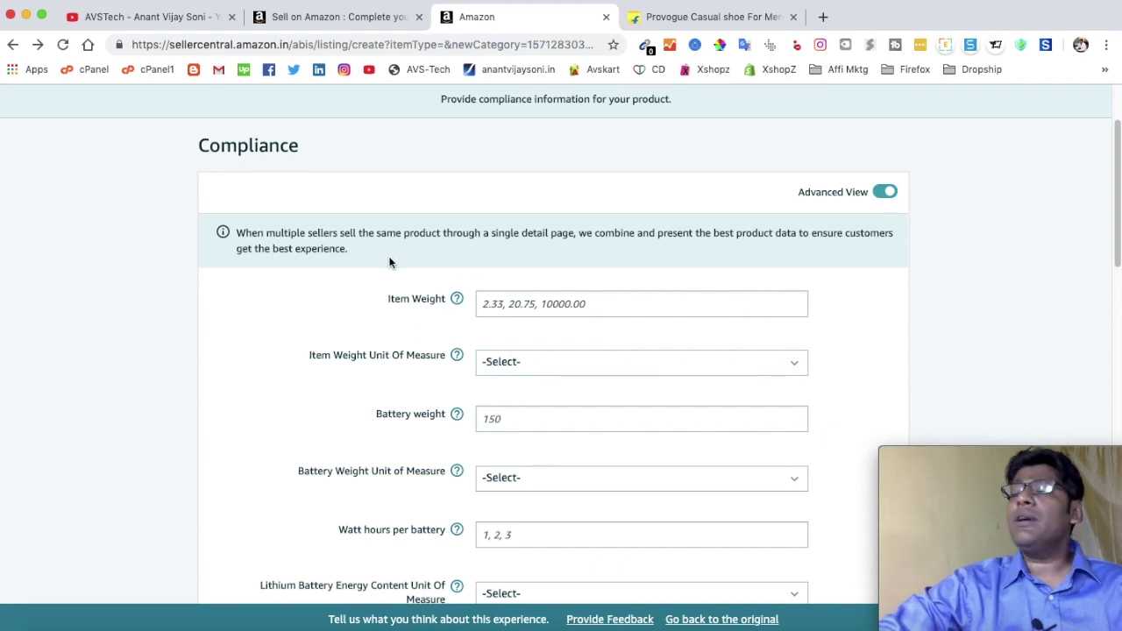
{"action": "left_click_drag", "start_coordinate": [270, 233], "coordinate": [454, 229]}
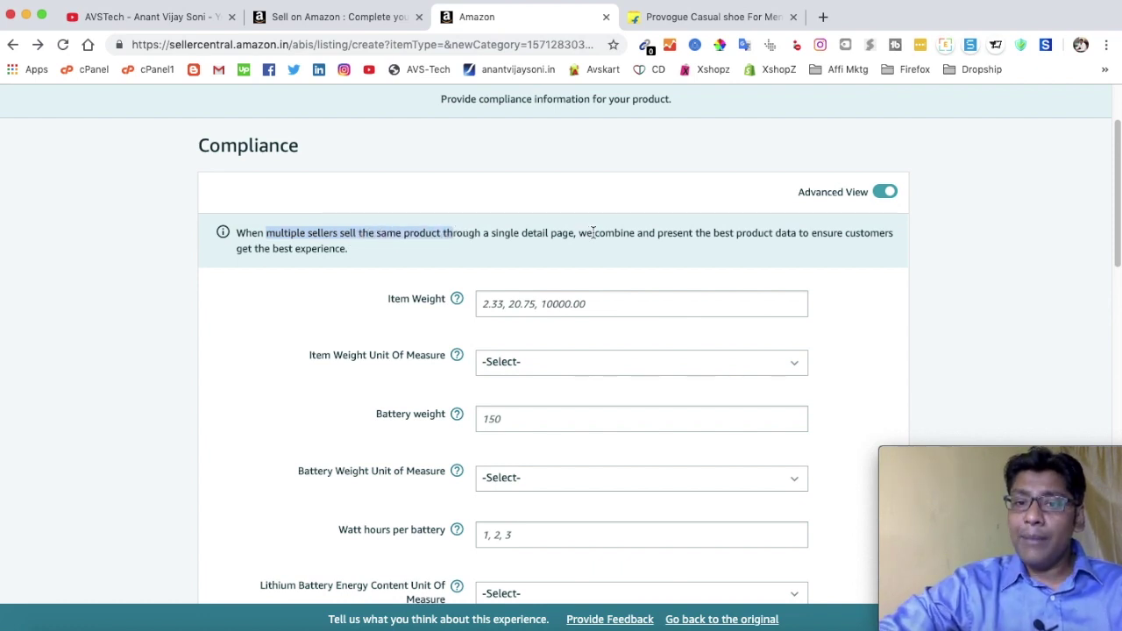
{"action": "left_click_drag", "start_coordinate": [580, 233], "coordinate": [796, 233]}
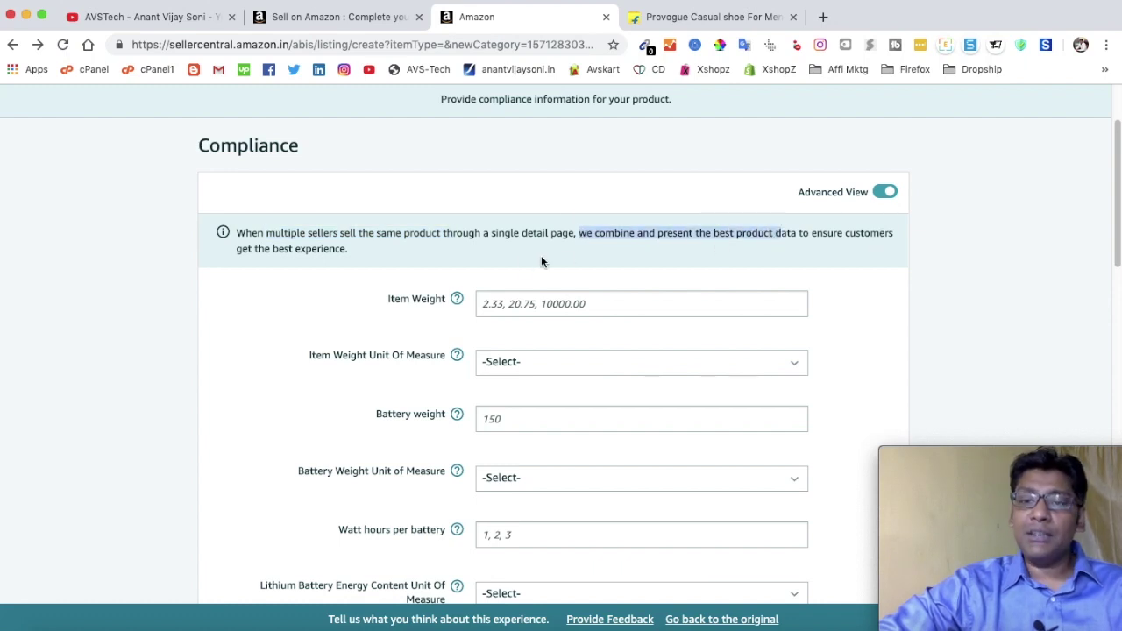
{"action": "scroll", "coordinate": [526, 261], "scroll_direction": "down", "scroll_amount": 1}
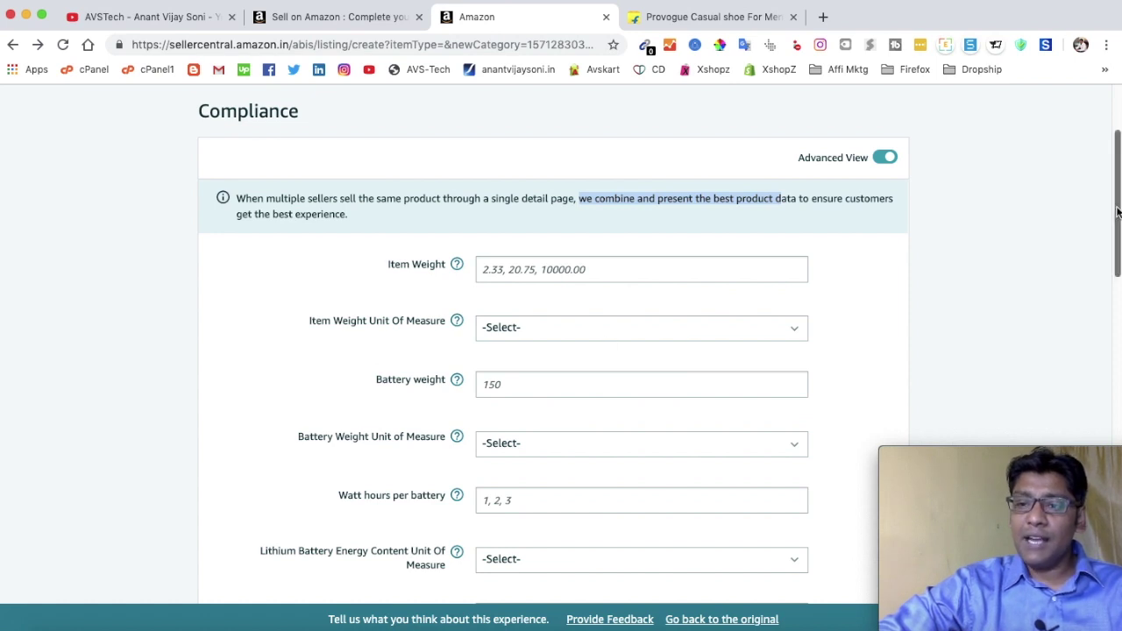
Open the listing's Images section and look over its image upload slots.
{"action": "mouse_move", "coordinate": [1117, 211]}
{"action": "left_mouse_down"}
{"action": "mouse_move", "coordinate": [1115, 428]}
{"action": "mouse_move", "coordinate": [1113, 189]}
{"action": "left_mouse_up"}
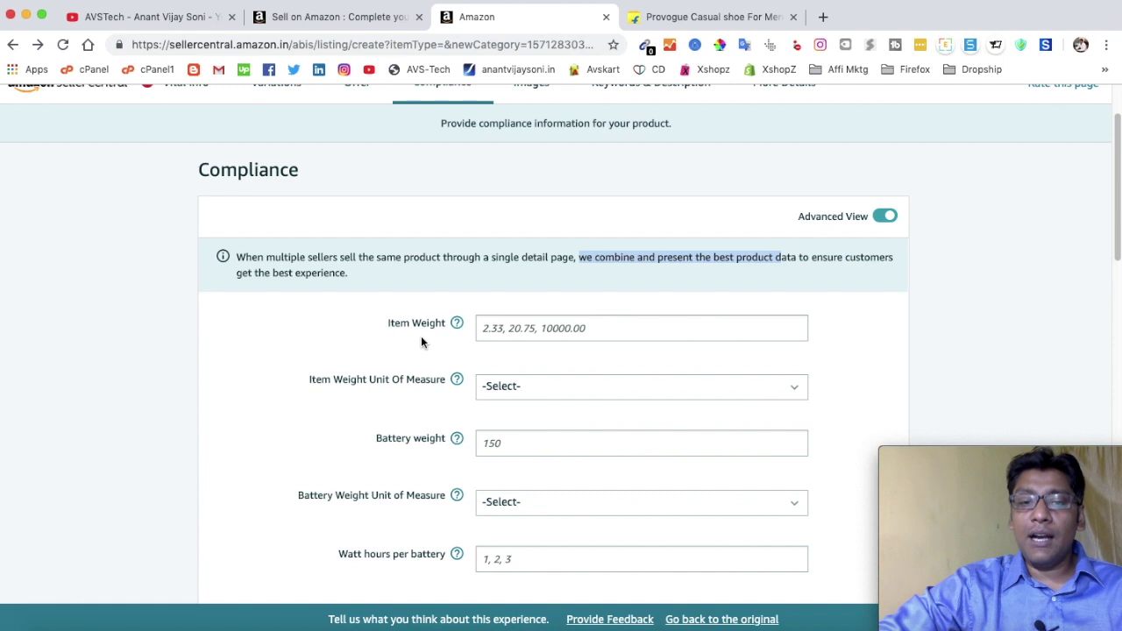
{"action": "scroll", "coordinate": [411, 321], "scroll_direction": "up", "scroll_amount": 1}
{"action": "left_click", "coordinate": [539, 96]}
{"action": "scroll", "coordinate": [357, 294], "scroll_direction": "down", "scroll_amount": 1}
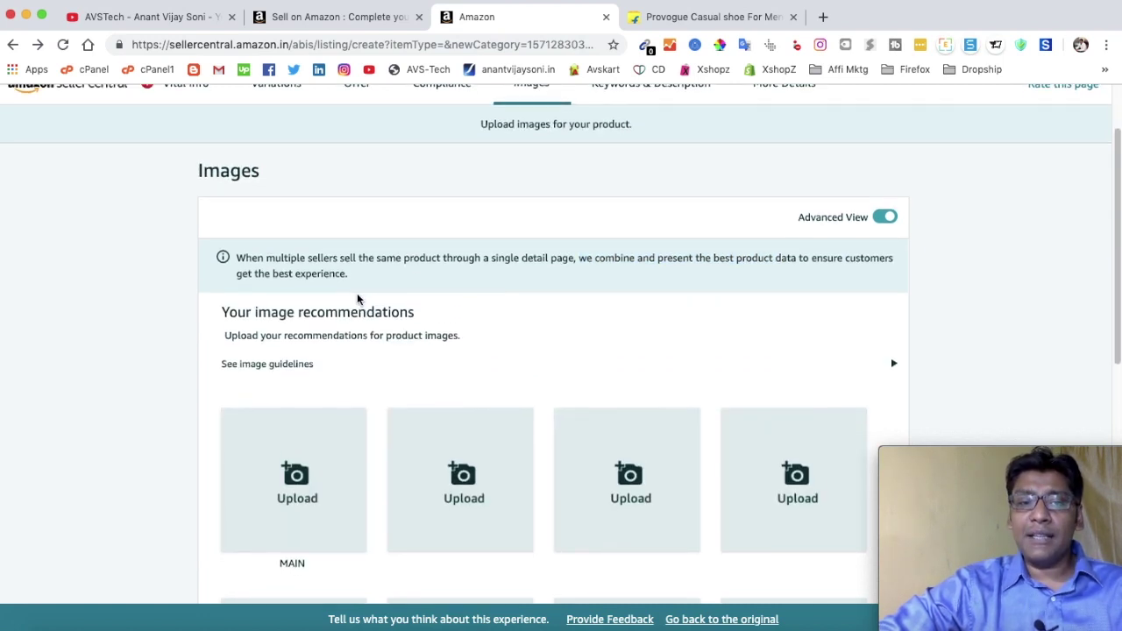
{"action": "scroll", "coordinate": [357, 294], "scroll_direction": "down", "scroll_amount": 2}
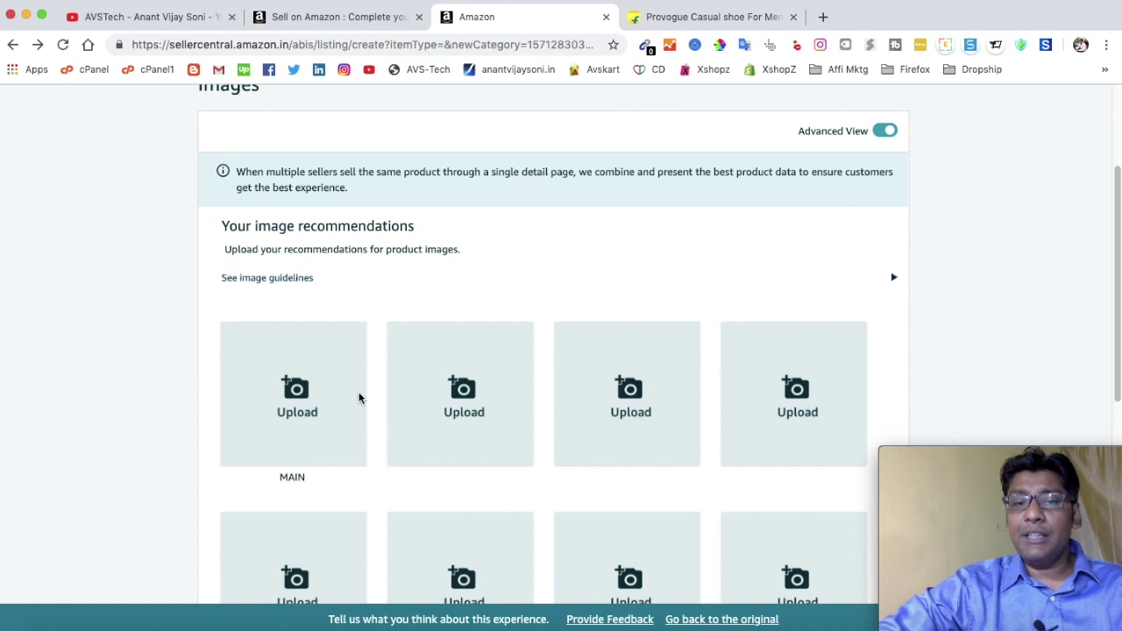
{"action": "scroll", "coordinate": [359, 395], "scroll_direction": "down", "scroll_amount": 1}
{"action": "scroll", "coordinate": [342, 338], "scroll_direction": "down", "scroll_amount": 2}
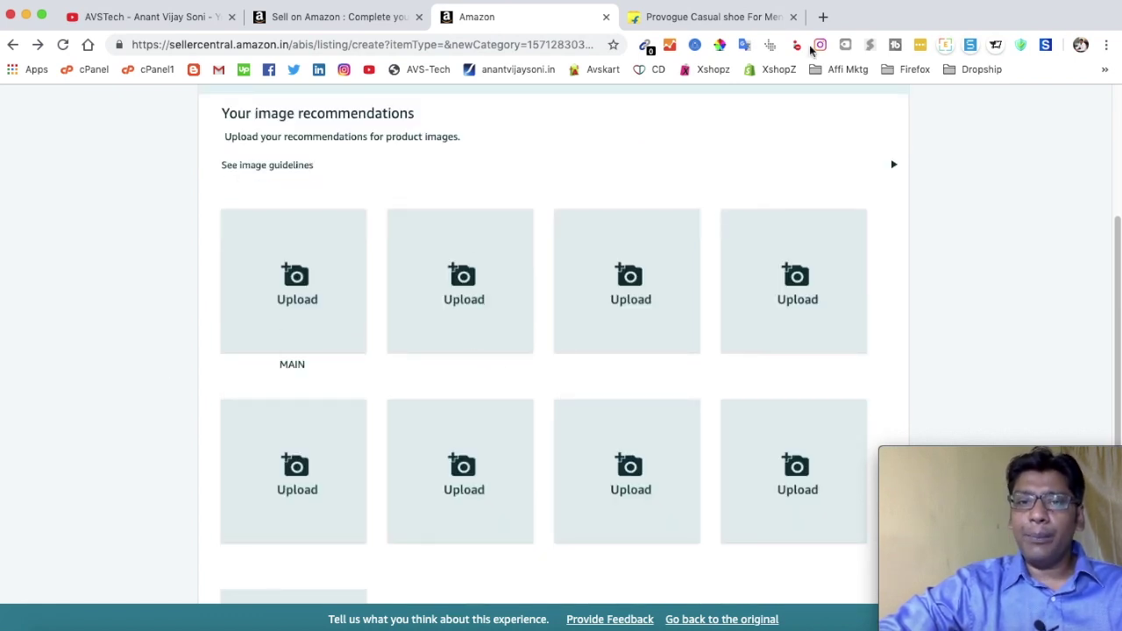
Review the shoe's photos from different angles on the Flipkart product page alongside the listing's image upload slots.
{"action": "left_click", "coordinate": [714, 15]}
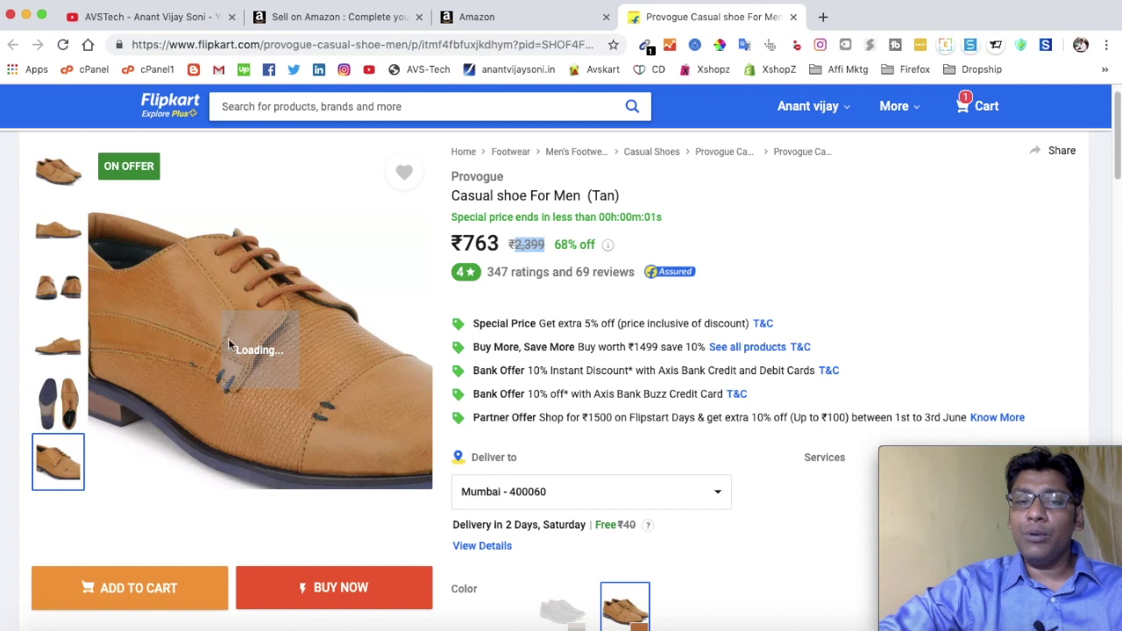
{"action": "key", "text": "ctrl+shift+Tab"}
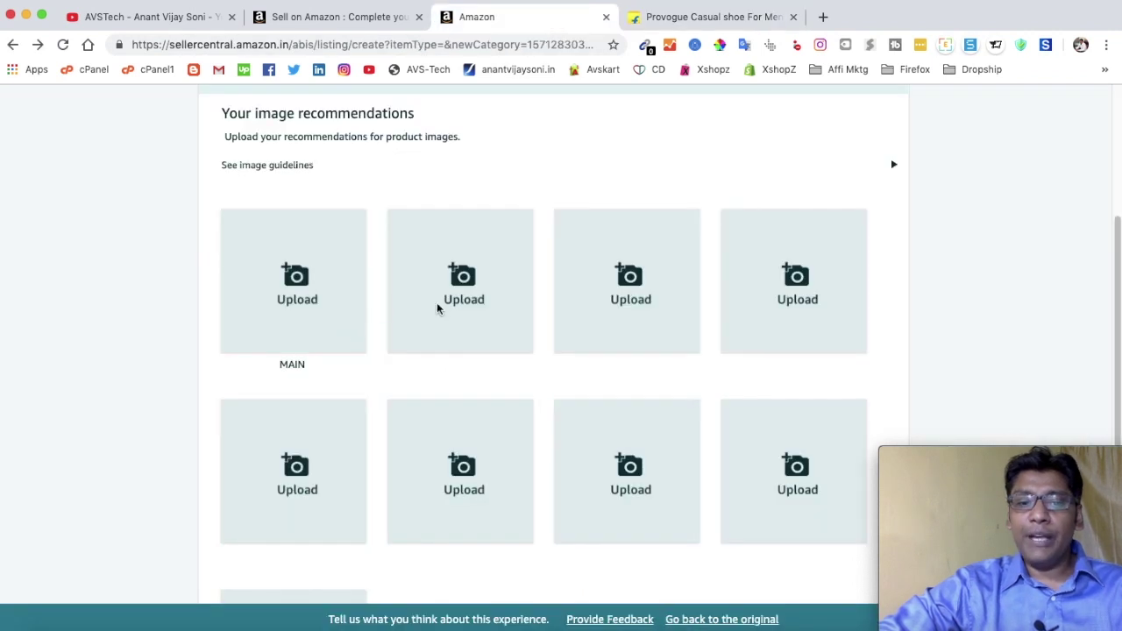
{"action": "scroll", "coordinate": [437, 307], "scroll_direction": "down", "scroll_amount": 3}
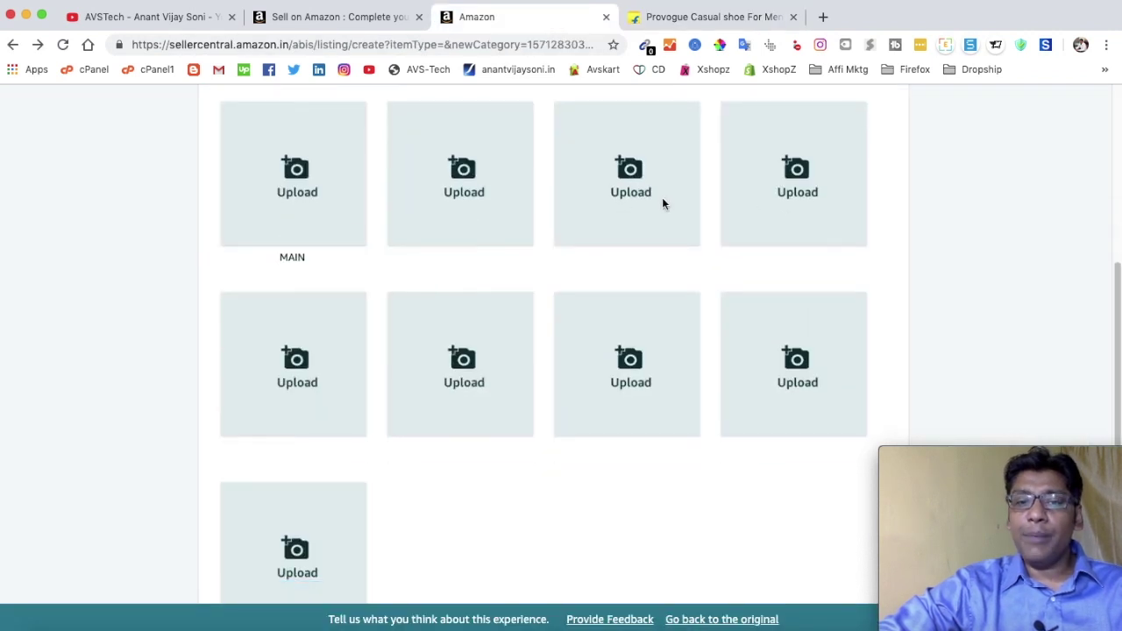
{"action": "left_click", "coordinate": [686, 18]}
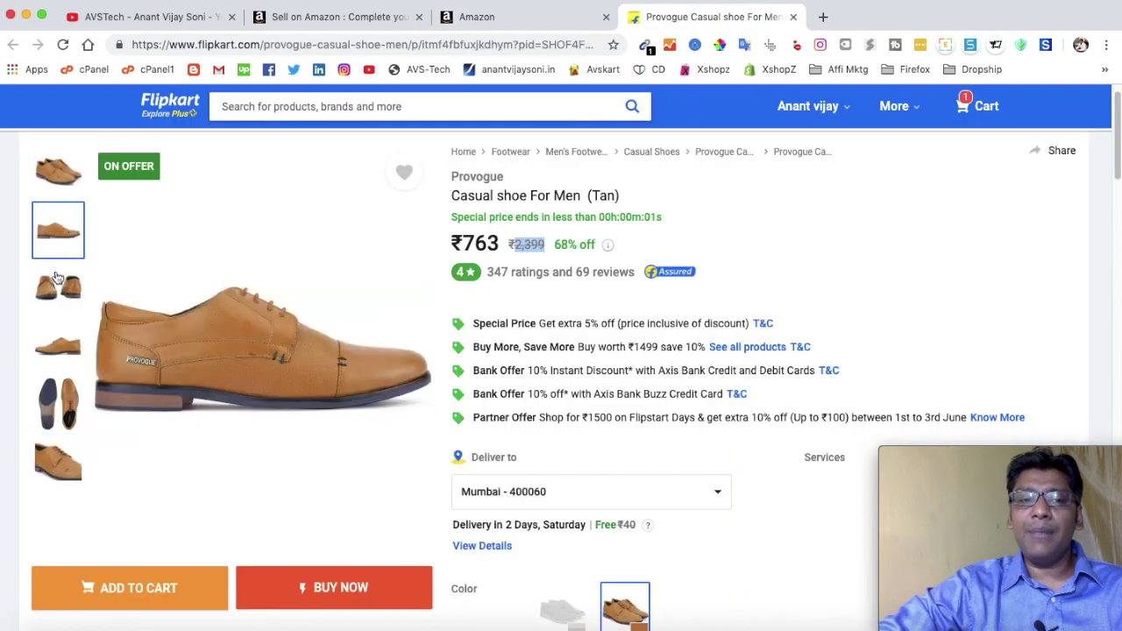
{"action": "mouse_move", "coordinate": [61, 296]}
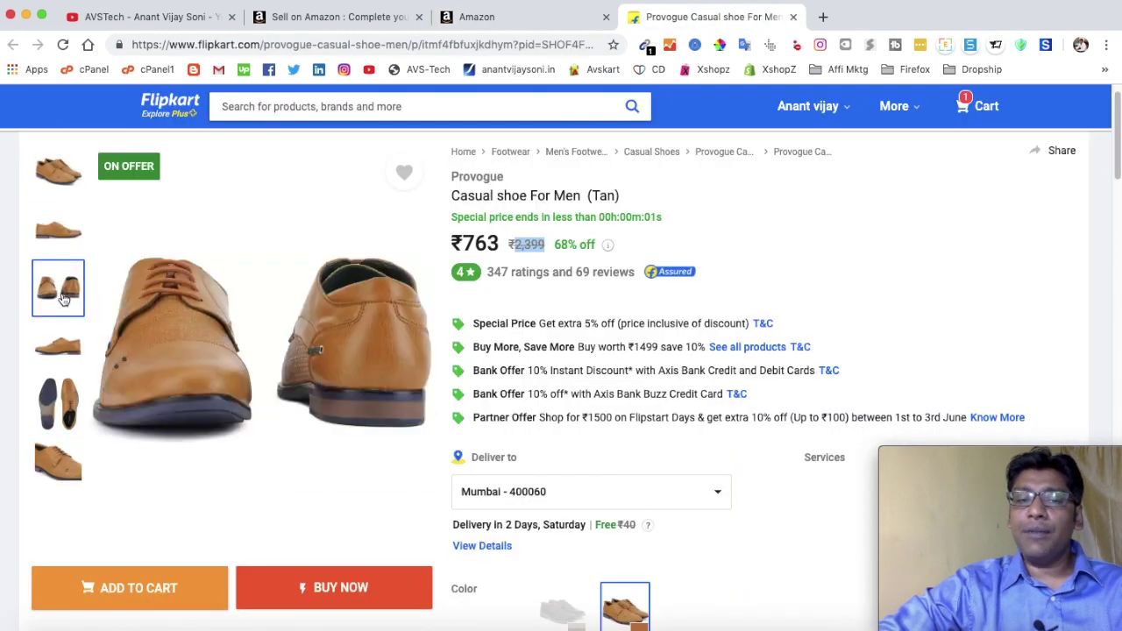
{"action": "mouse_move", "coordinate": [63, 453]}
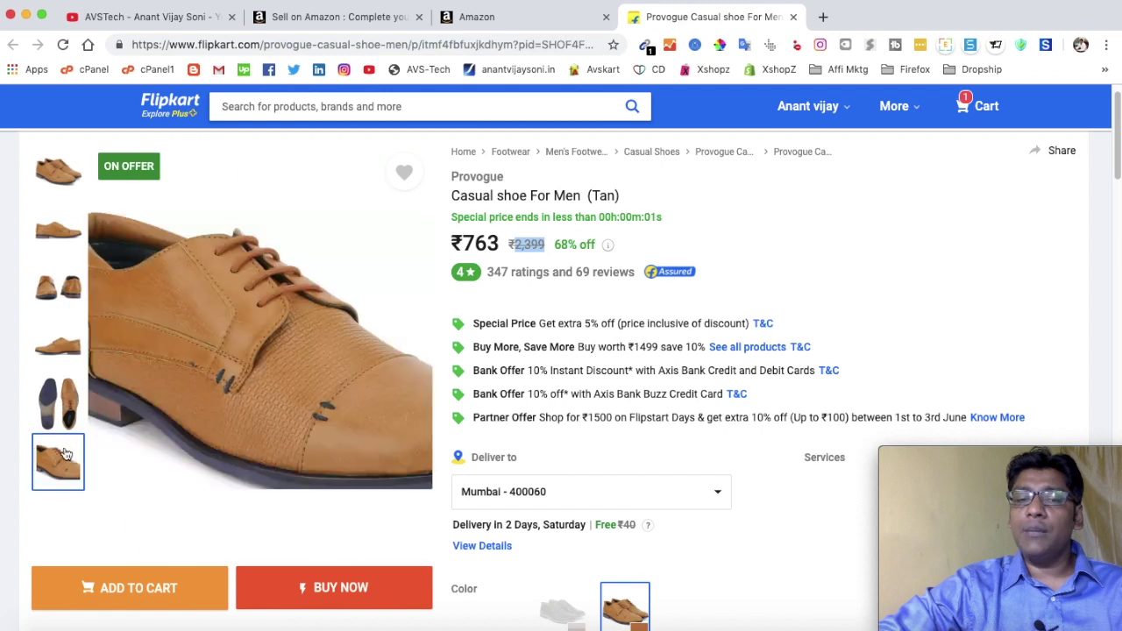
{"action": "left_click", "coordinate": [568, 24]}
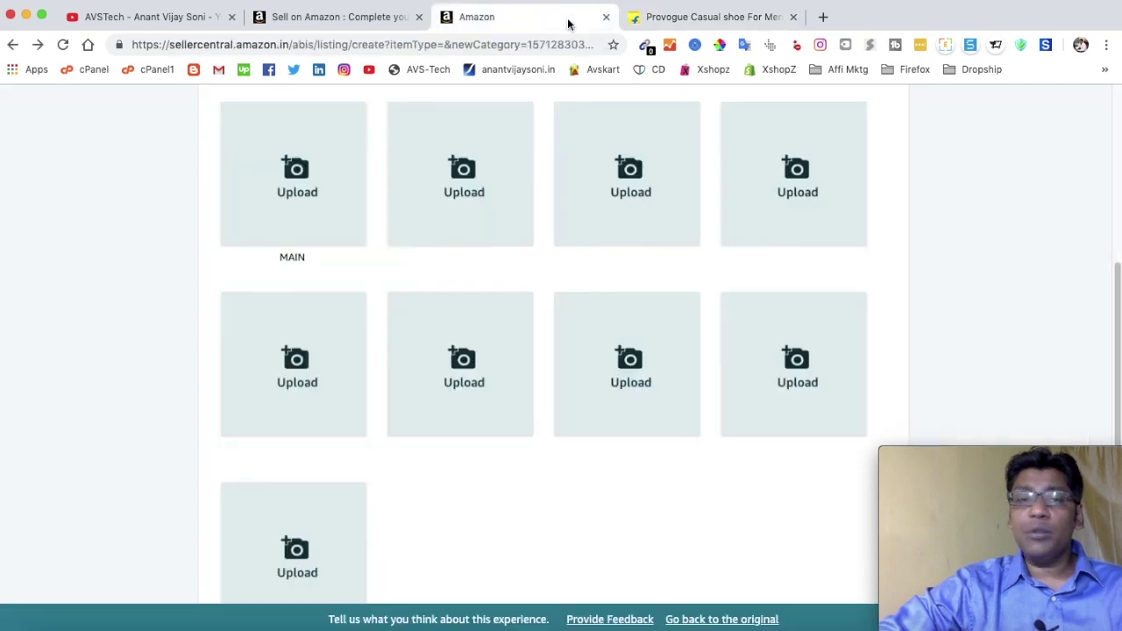
{"action": "scroll", "coordinate": [565, 346], "scroll_direction": "down", "scroll_amount": 5}
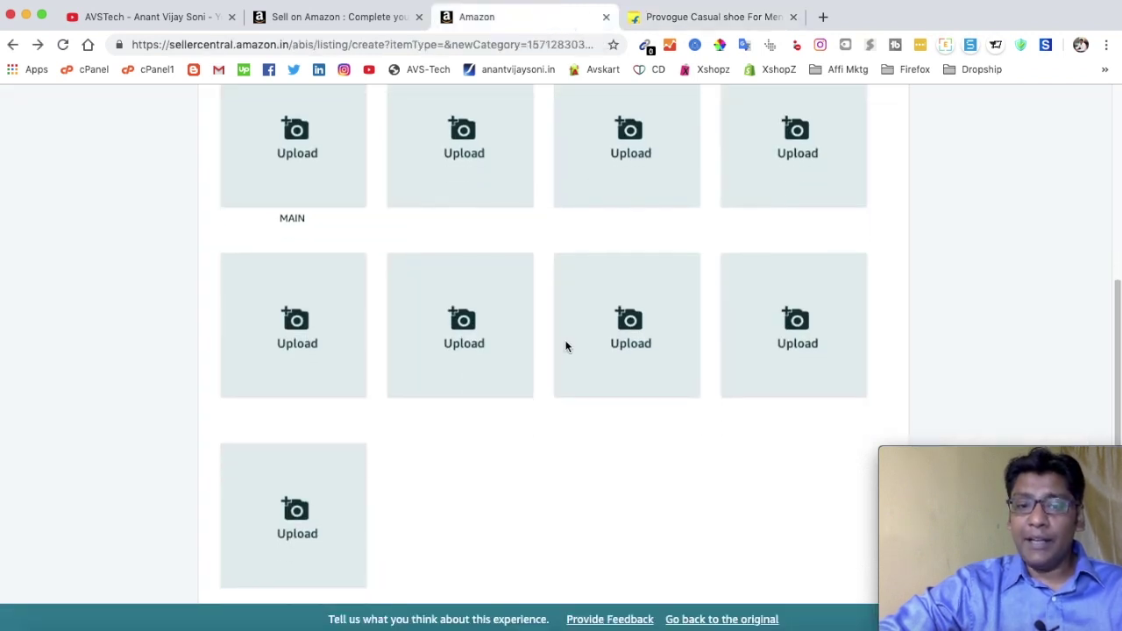
{"action": "scroll", "coordinate": [562, 343], "scroll_direction": "up", "scroll_amount": 6}
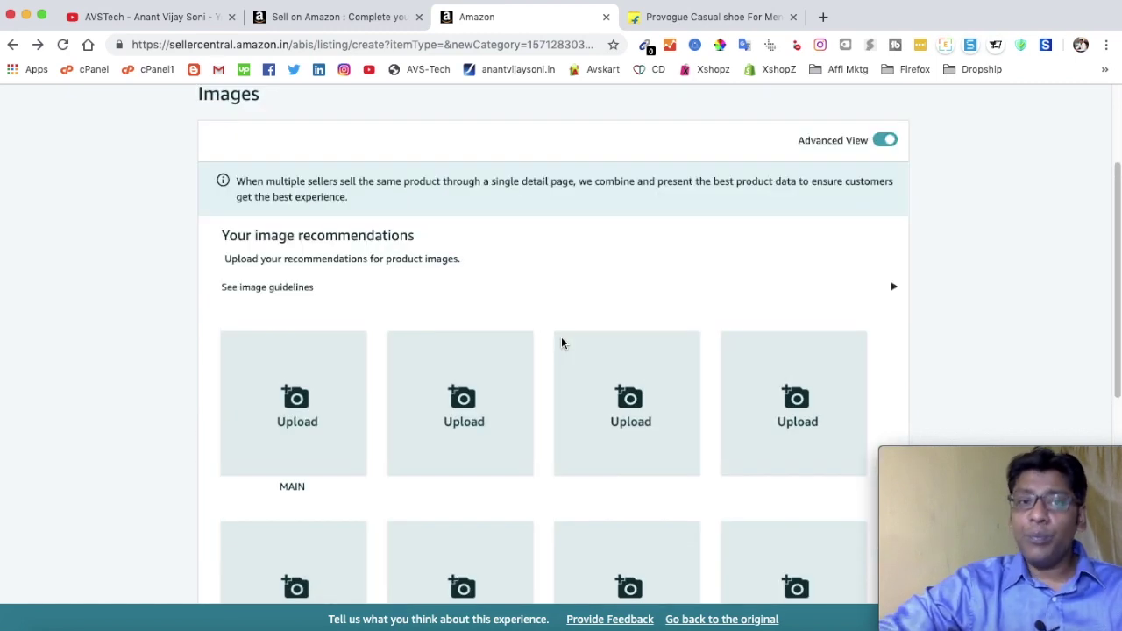
{"action": "scroll", "coordinate": [562, 343], "scroll_direction": "down", "scroll_amount": 1}
{"action": "scroll", "coordinate": [561, 343], "scroll_direction": "up", "scroll_amount": 2}
{"action": "scroll", "coordinate": [562, 342], "scroll_direction": "up", "scroll_amount": 2}
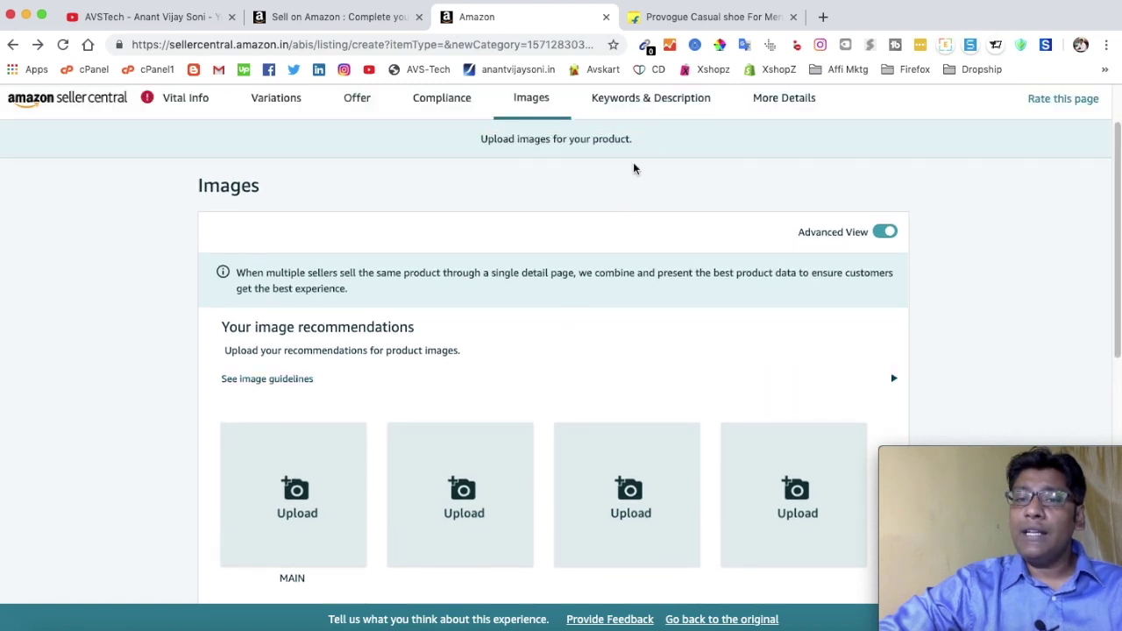
Open the Keywords & Description section and review its search term, keyword, product description and bullet point fields.
{"action": "left_click", "coordinate": [659, 104]}
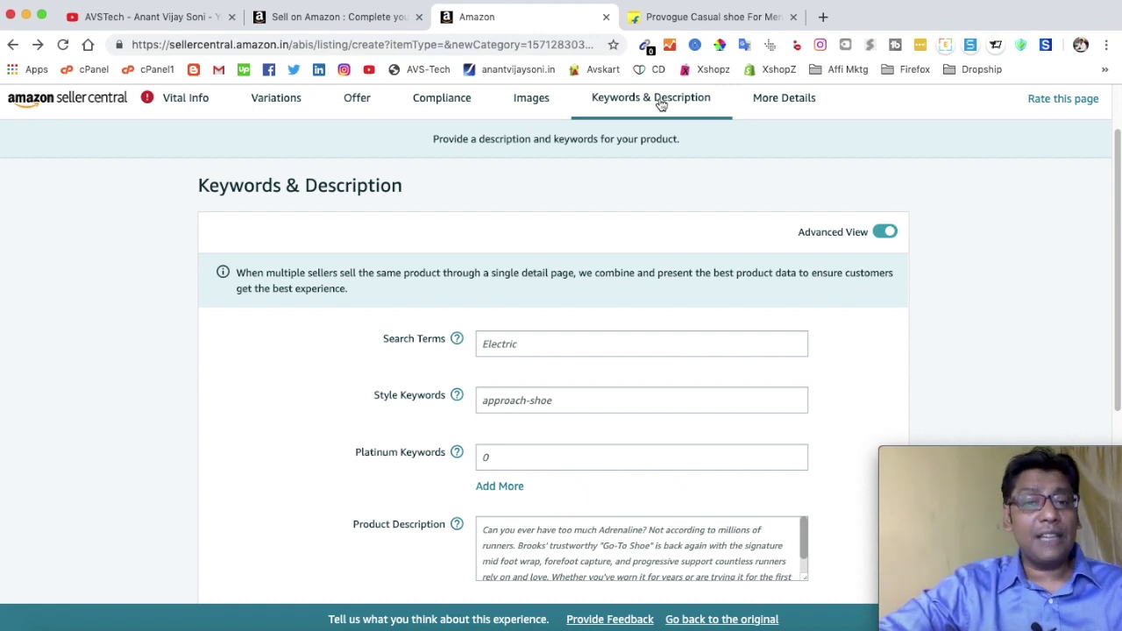
{"action": "left_click", "coordinate": [688, 18]}
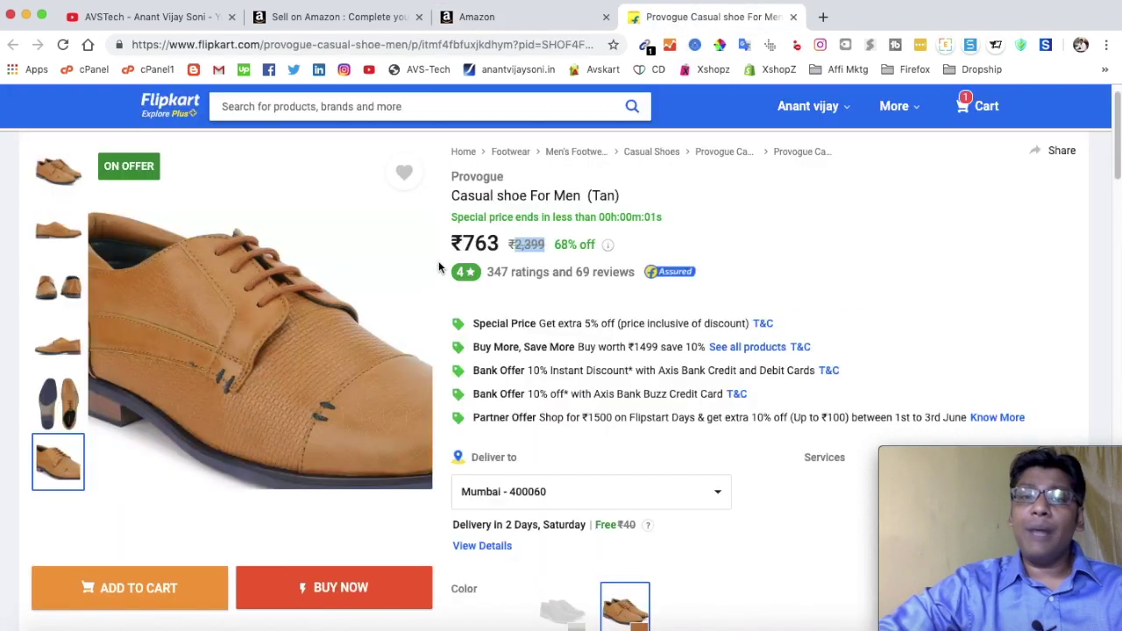
{"action": "left_click", "coordinate": [517, 19]}
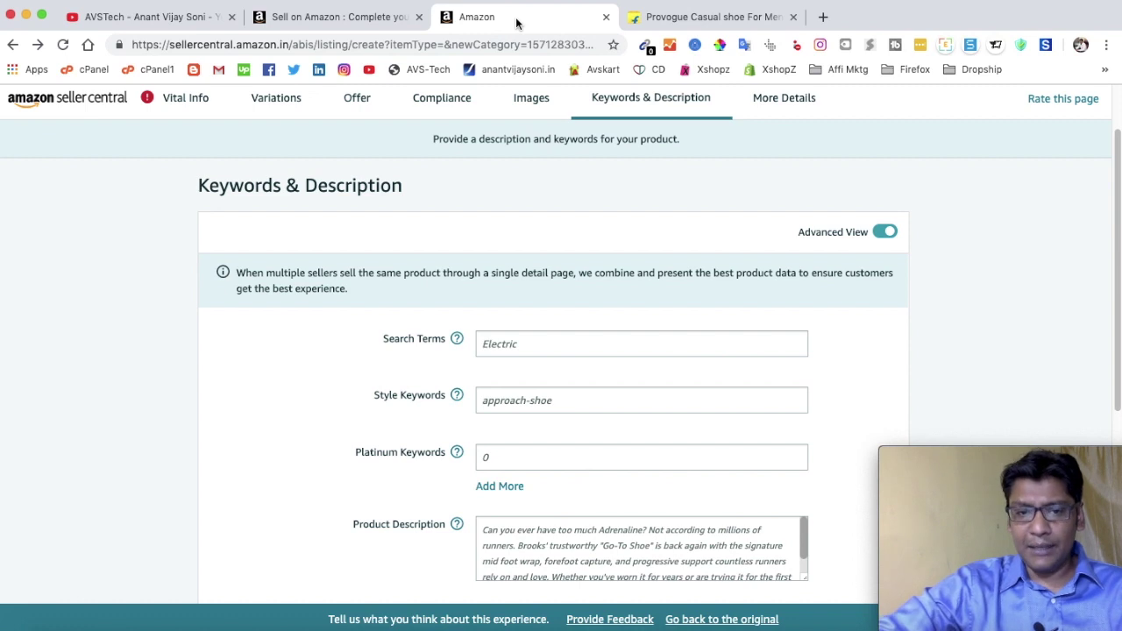
{"action": "scroll", "coordinate": [603, 108], "scroll_direction": "up", "scroll_amount": 1}
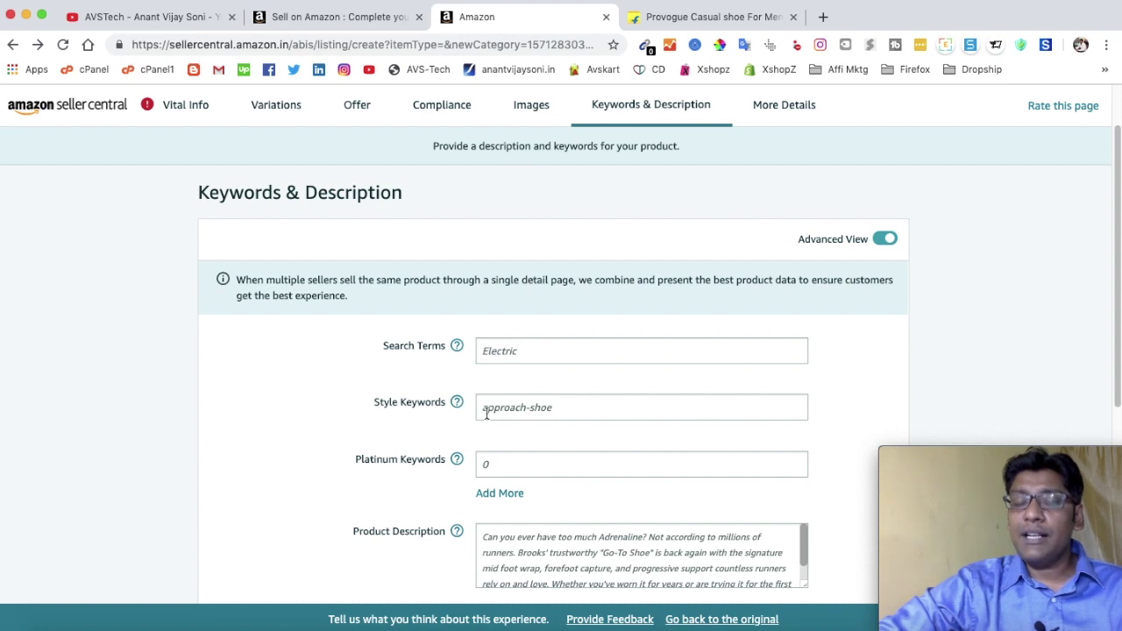
{"action": "scroll", "coordinate": [529, 413], "scroll_direction": "down", "scroll_amount": 1}
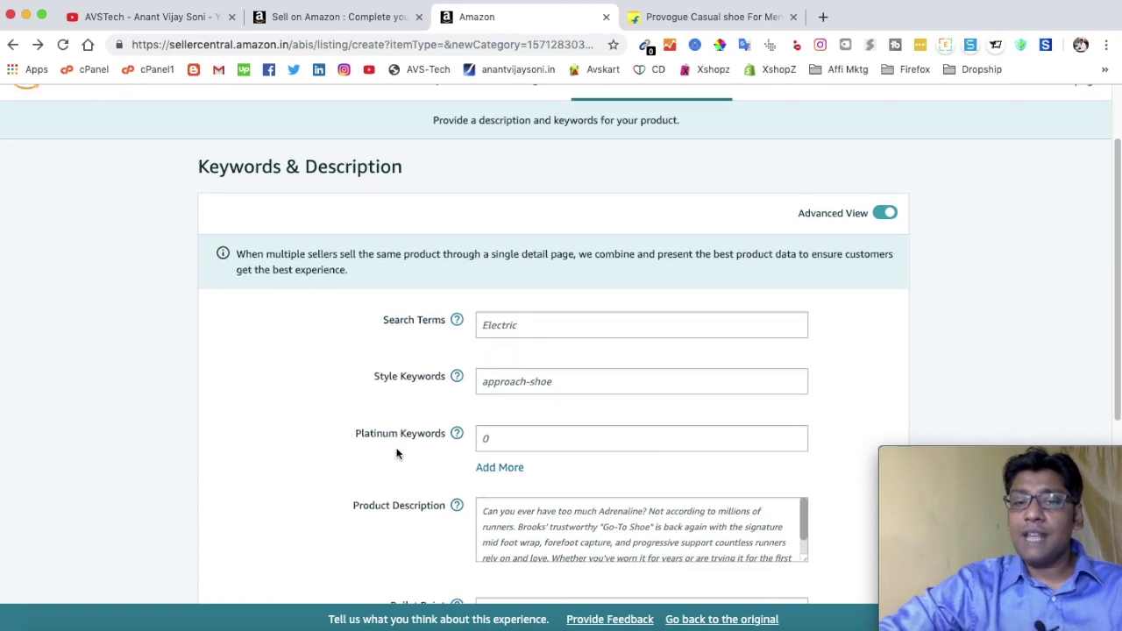
{"action": "scroll", "coordinate": [385, 438], "scroll_direction": "down", "scroll_amount": 2}
{"action": "scroll", "coordinate": [499, 409], "scroll_direction": "down", "scroll_amount": 1}
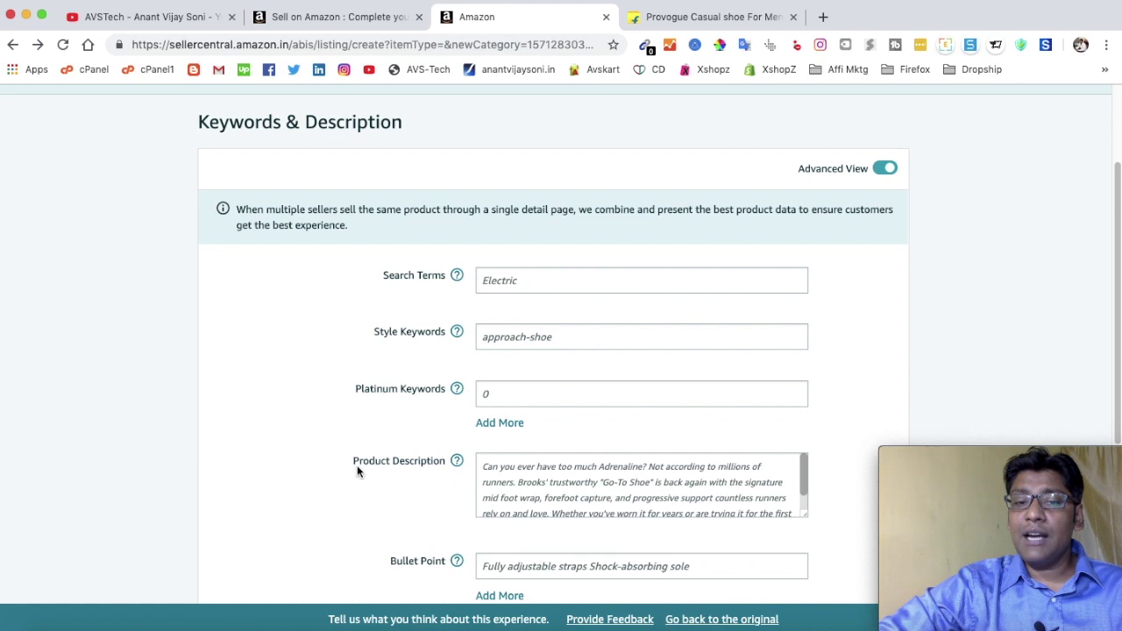
{"action": "scroll", "coordinate": [513, 469], "scroll_direction": "down", "scroll_amount": 1}
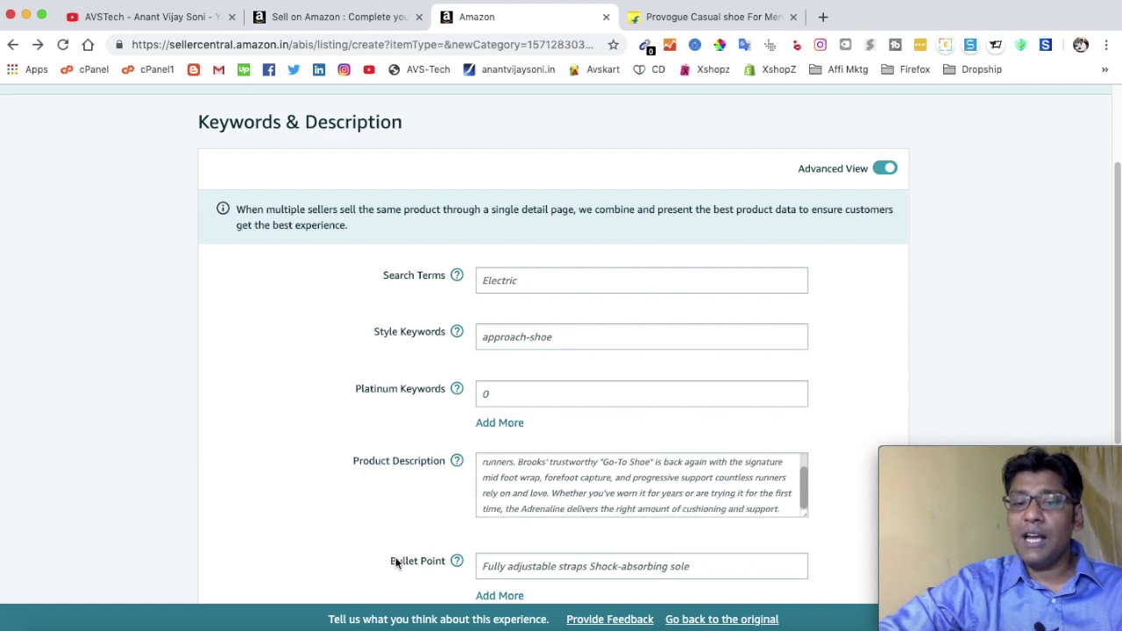
Consult the Flipkart product page and set the listing's Search Terms to "Casual shoe For Men".
{"action": "left_click", "coordinate": [673, 17]}
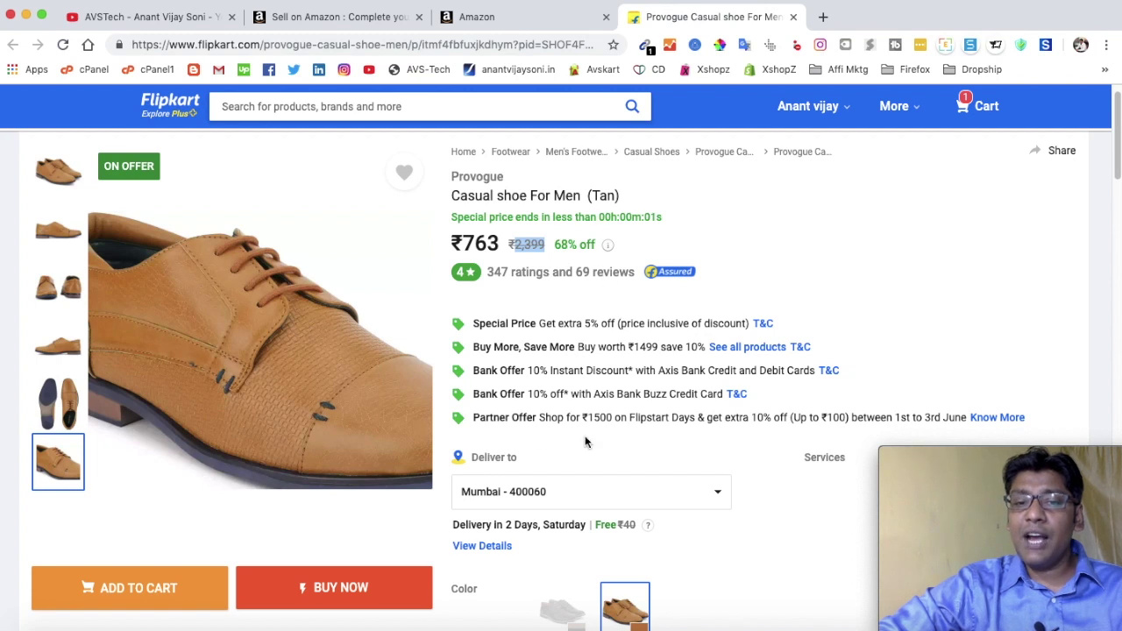
{"action": "scroll", "coordinate": [585, 426], "scroll_direction": "down", "scroll_amount": 4}
{"action": "scroll", "coordinate": [587, 419], "scroll_direction": "down", "scroll_amount": 8}
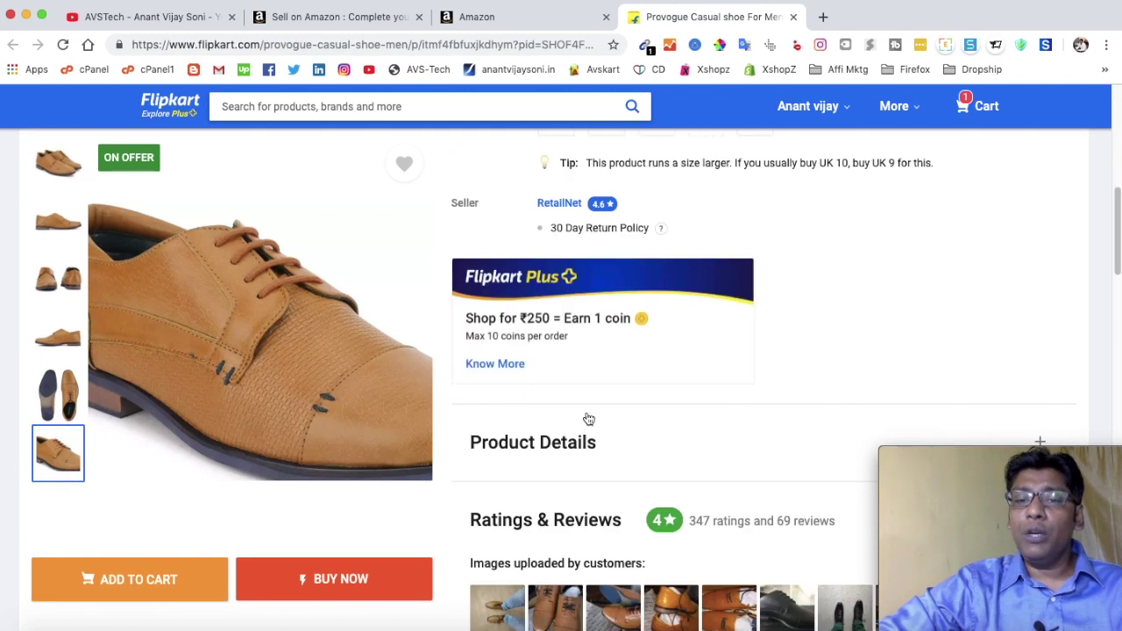
{"action": "scroll", "coordinate": [589, 419], "scroll_direction": "up", "scroll_amount": 6}
{"action": "scroll", "coordinate": [589, 418], "scroll_direction": "up", "scroll_amount": 6}
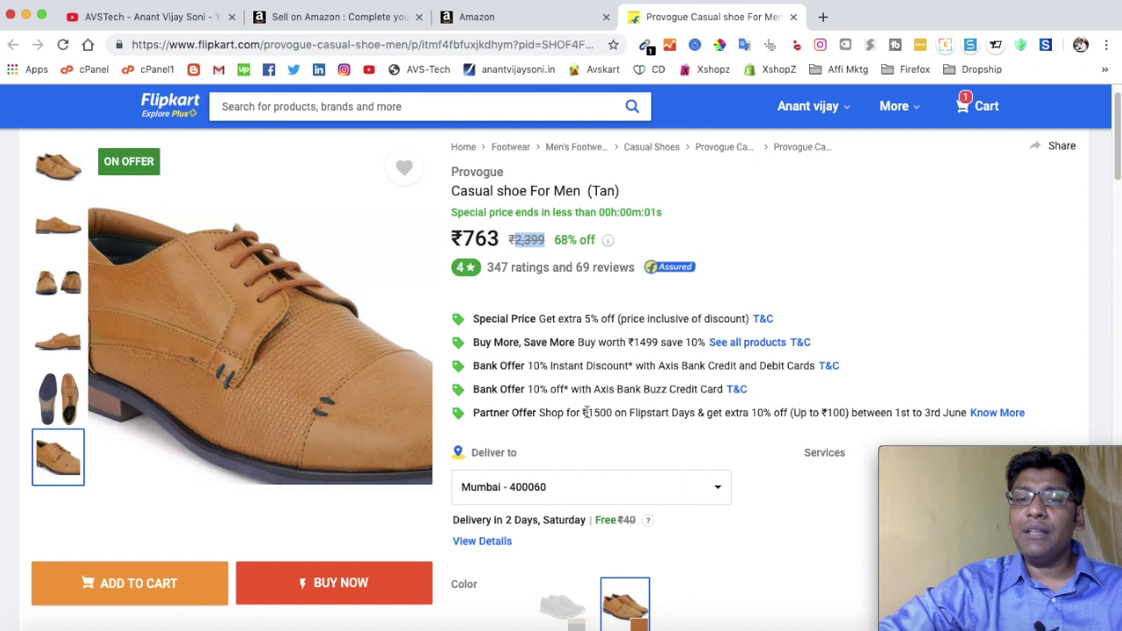
{"action": "left_click", "coordinate": [491, 16]}
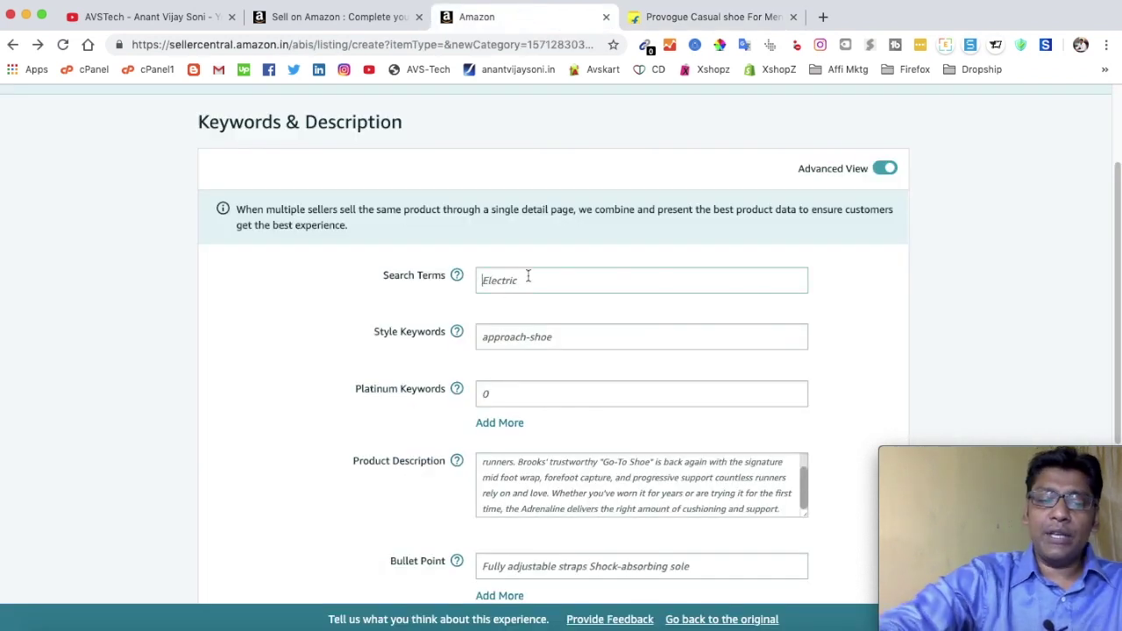
{"action": "type", "text": "p"}
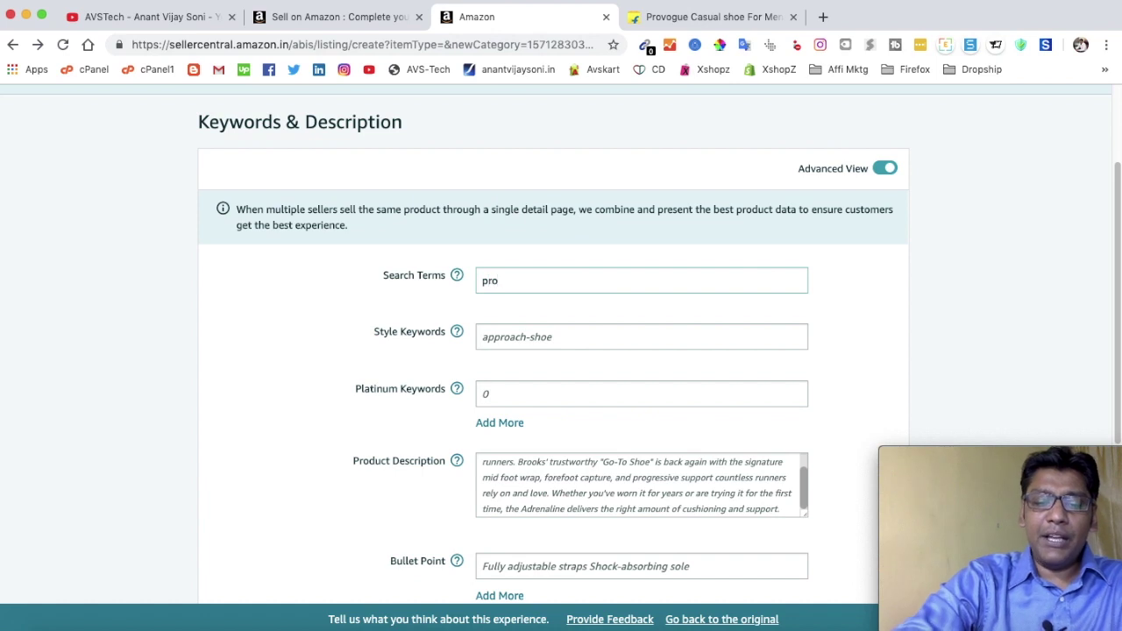
{"action": "key", "text": "BackSpace"}
{"action": "type", "text": "Casual shoe For Men  (Tan"}
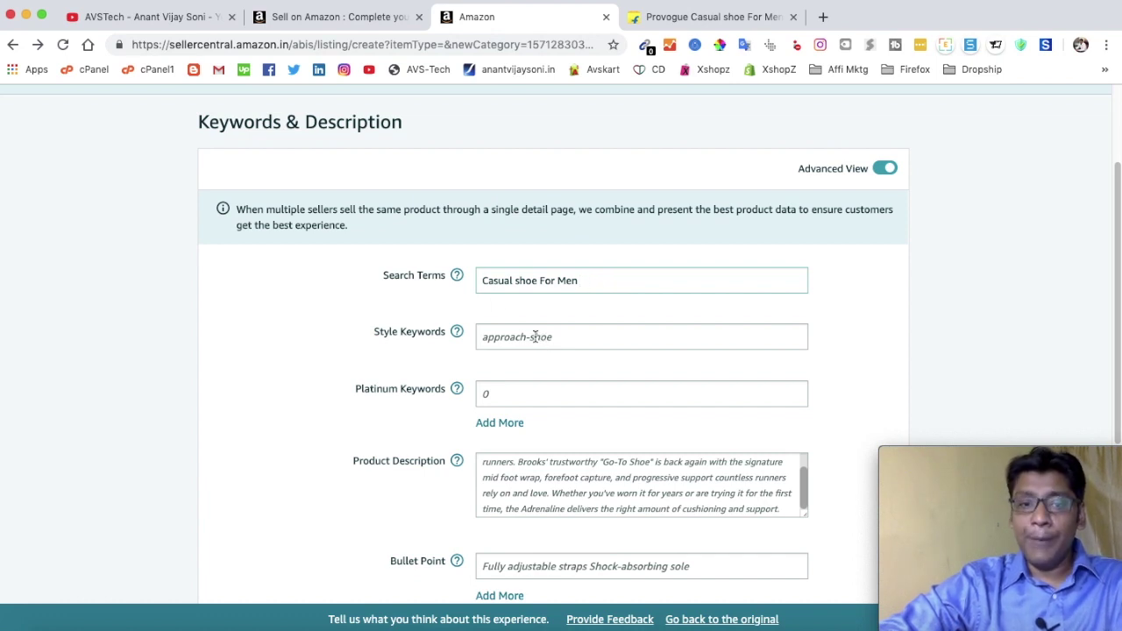
Enter "casual tan shoes," as the listing's Style Keywords.
{"action": "left_click", "coordinate": [580, 339]}
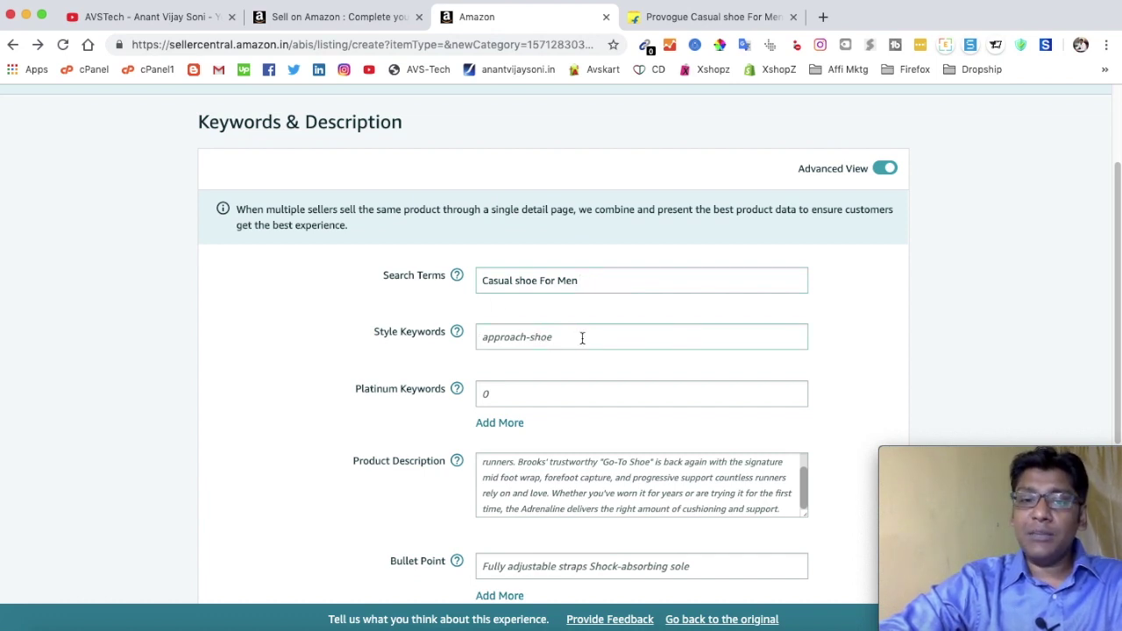
{"action": "type", "text": "casual tan shoes,"}
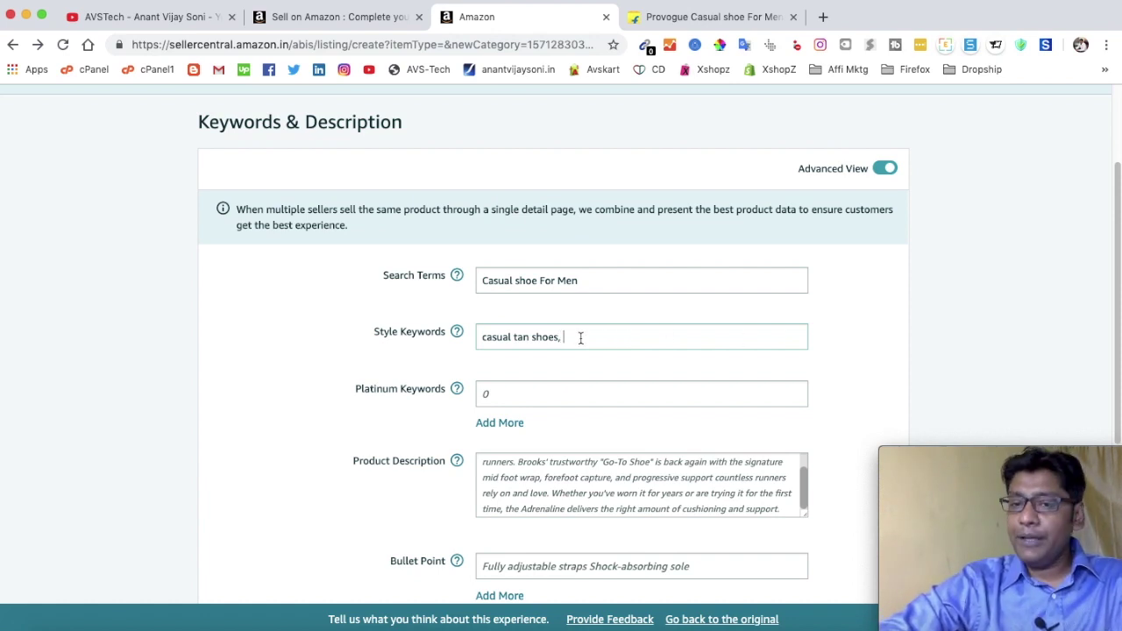
{"action": "scroll", "coordinate": [816, 334], "scroll_direction": "down", "scroll_amount": 1}
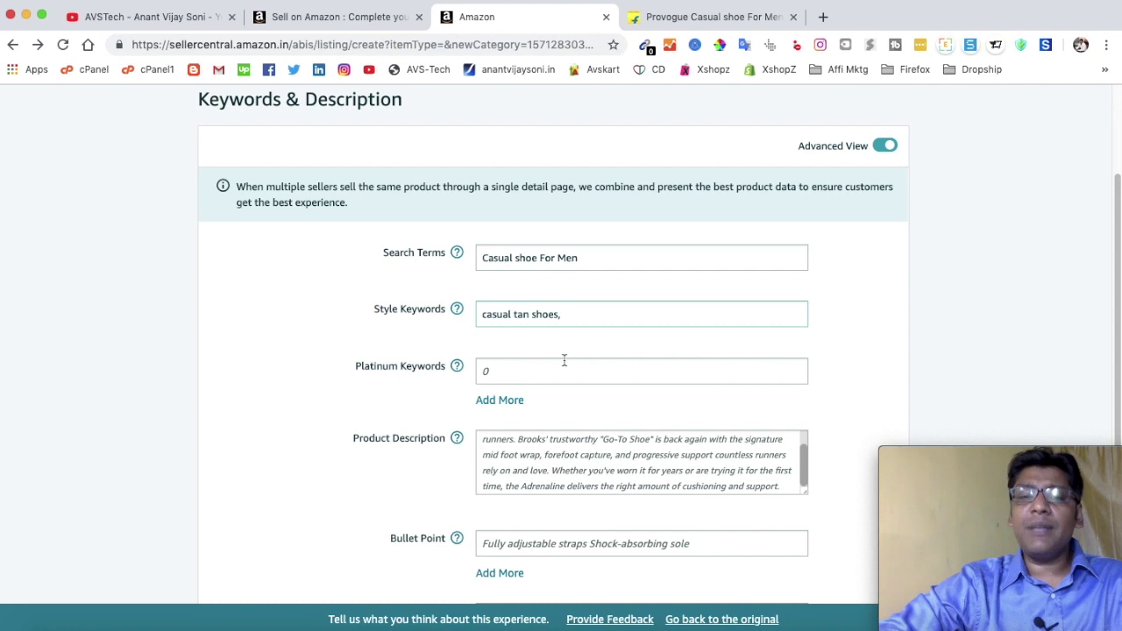
Read the help notes for Style Keywords, Search Terms and Platinum Keywords, and review the remaining description and disclaimer fields.
{"action": "mouse_move", "coordinate": [457, 308]}
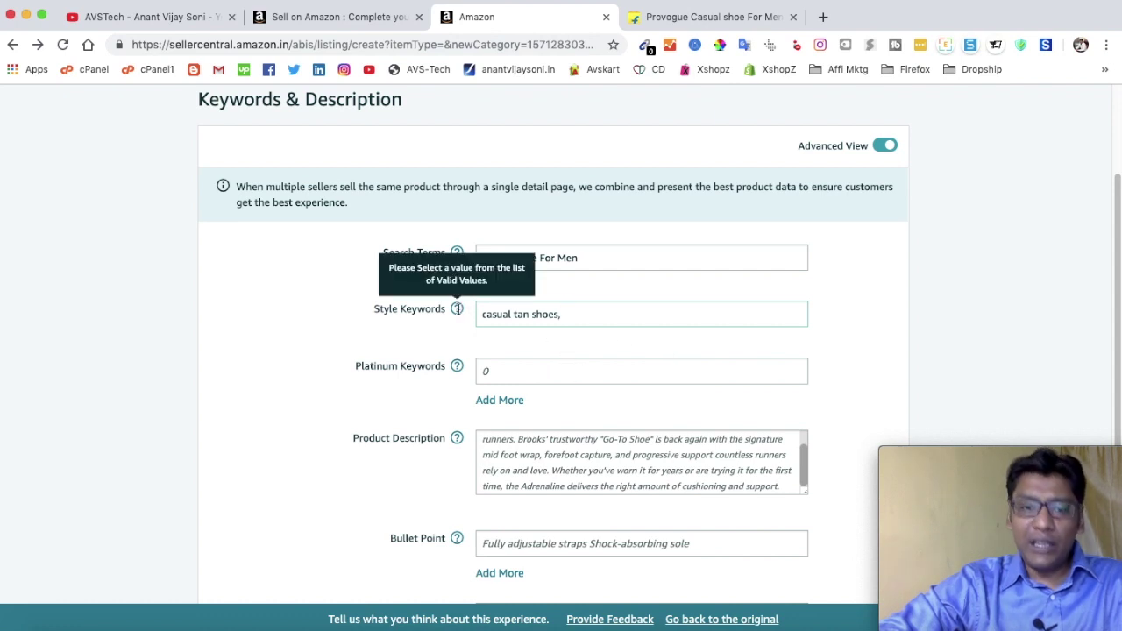
{"action": "mouse_move", "coordinate": [456, 253]}
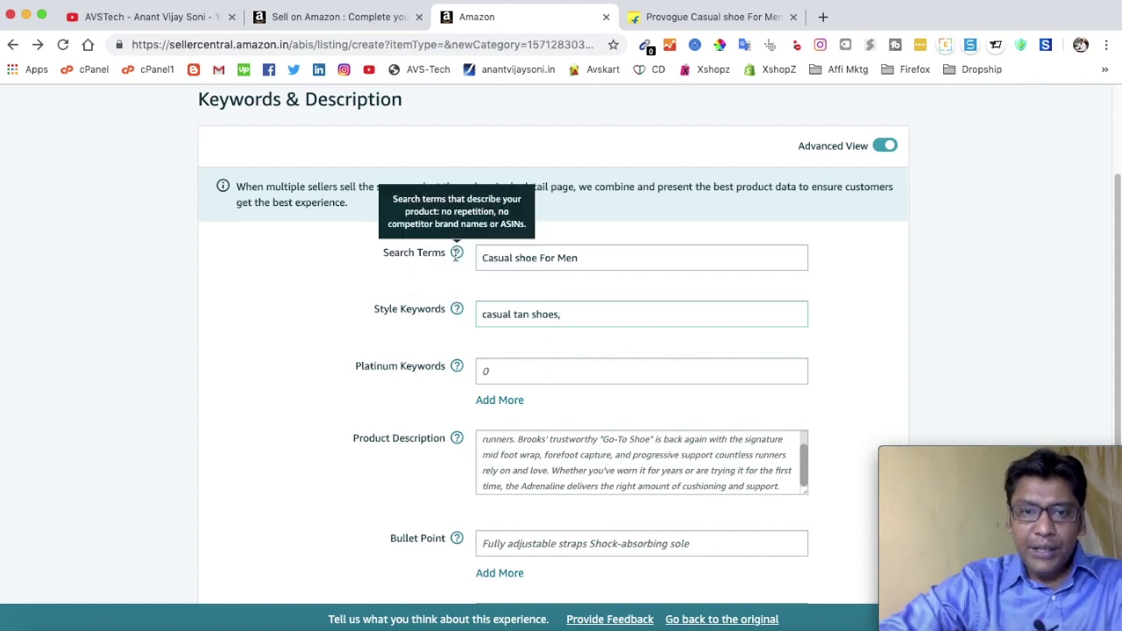
{"action": "mouse_move", "coordinate": [456, 365]}
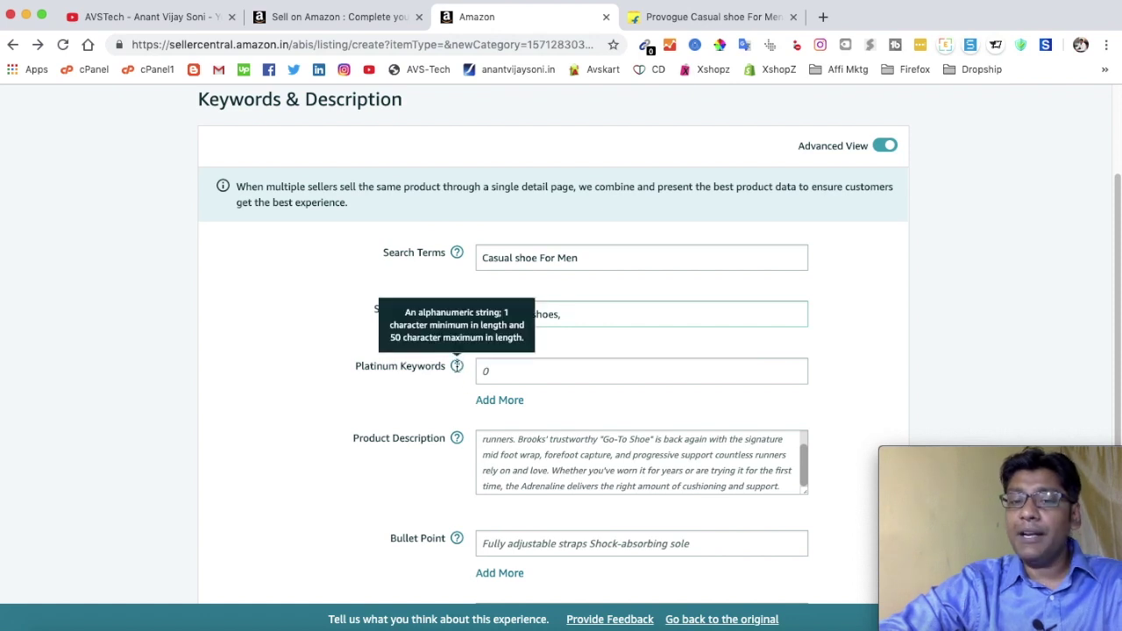
{"action": "scroll", "coordinate": [599, 381], "scroll_direction": "down", "scroll_amount": 2}
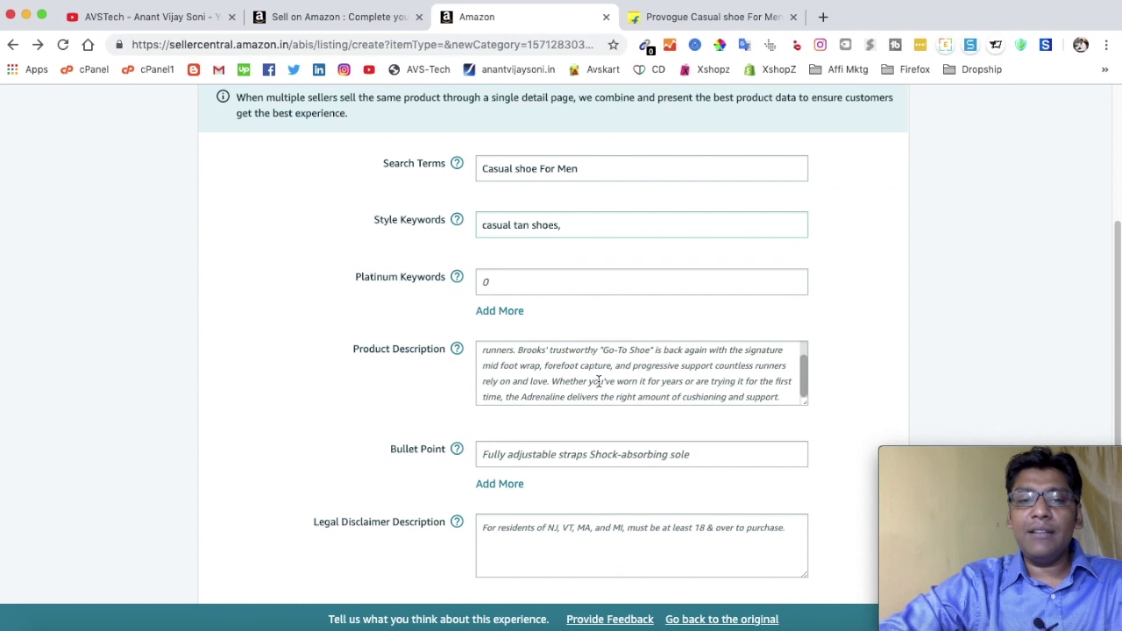
{"action": "scroll", "coordinate": [470, 357], "scroll_direction": "down", "scroll_amount": 4}
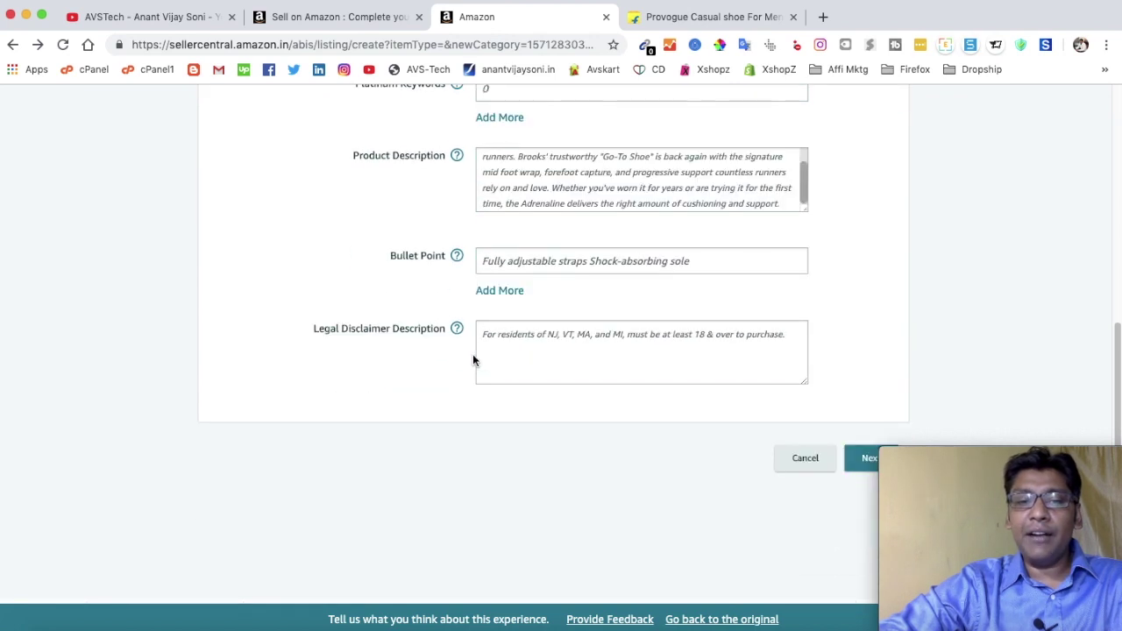
Open the More Details section and review its weight, manufacturer, origin, material, warranty and care fields.
{"action": "scroll", "coordinate": [519, 375], "scroll_direction": "up", "scroll_amount": 10}
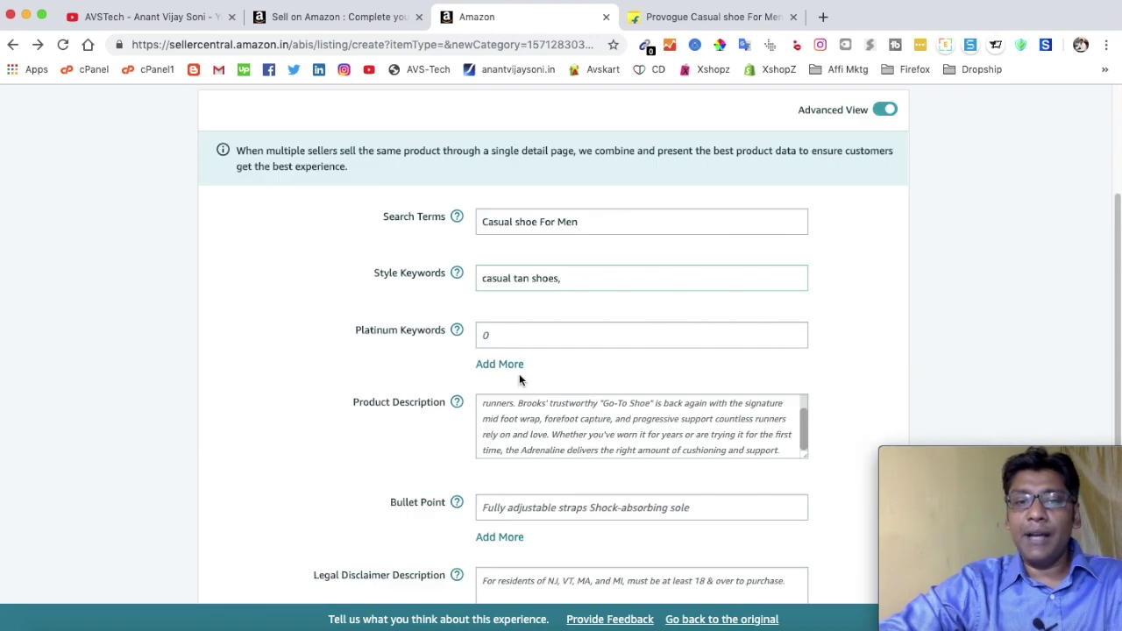
{"action": "left_click", "coordinate": [778, 182]}
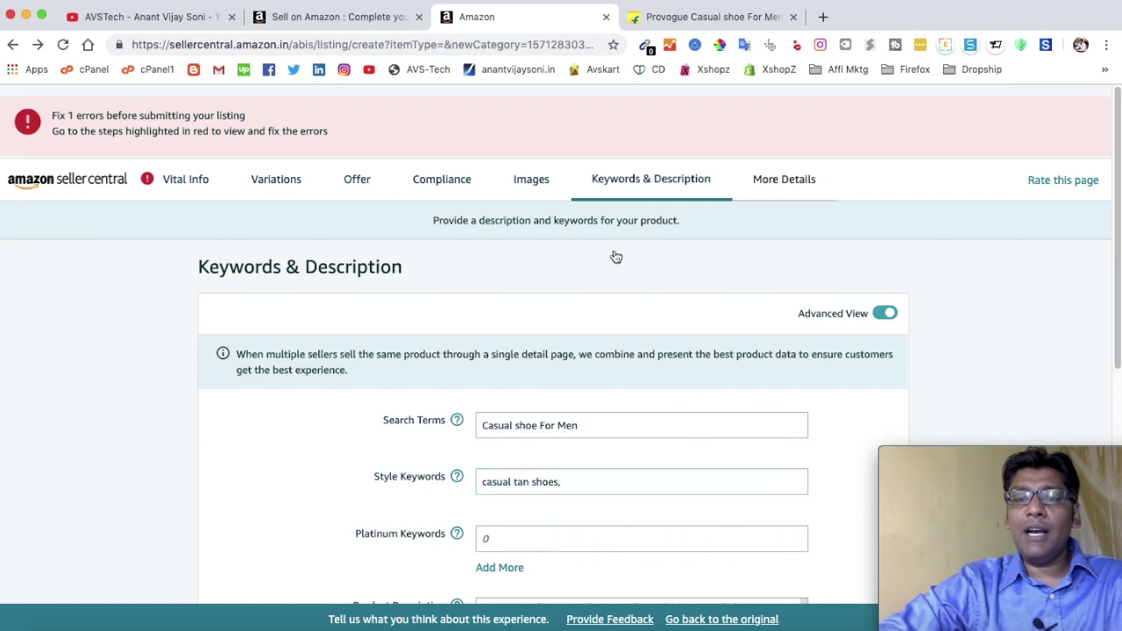
{"action": "scroll", "coordinate": [608, 259], "scroll_direction": "down", "scroll_amount": 2}
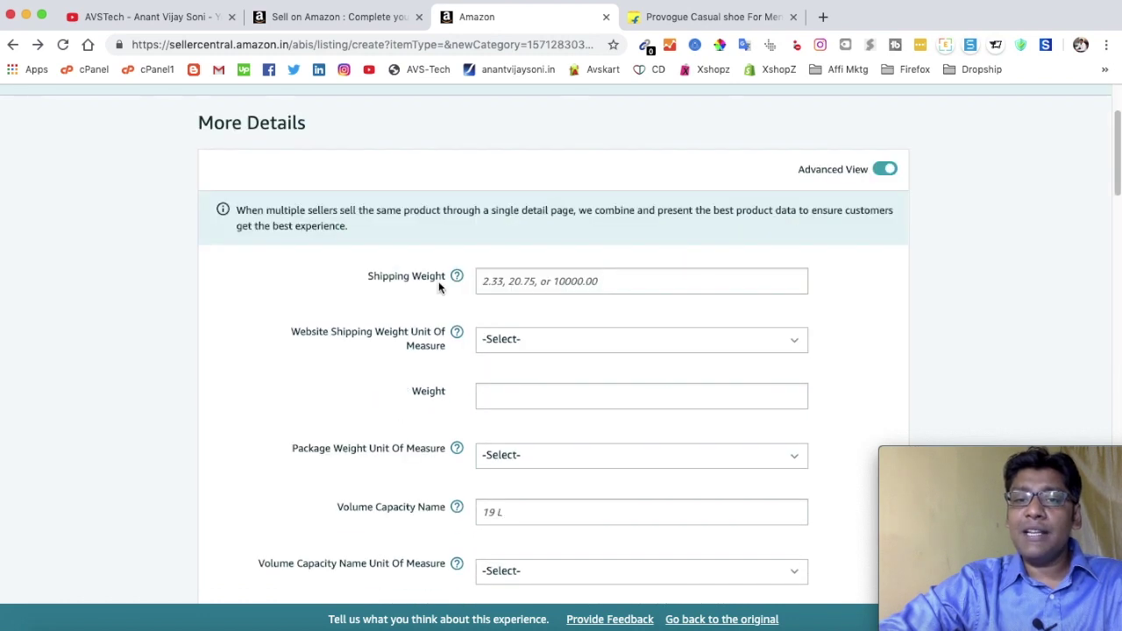
{"action": "scroll", "coordinate": [590, 281], "scroll_direction": "down", "scroll_amount": 2}
{"action": "scroll", "coordinate": [647, 254], "scroll_direction": "down", "scroll_amount": 5}
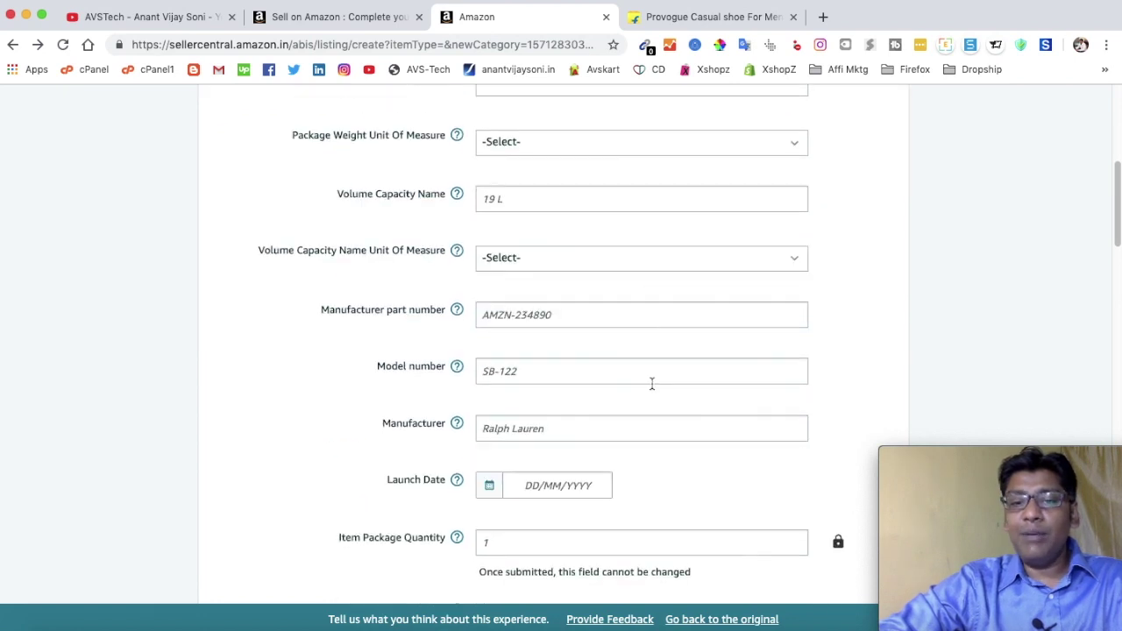
{"action": "scroll", "coordinate": [665, 336], "scroll_direction": "down", "scroll_amount": 2}
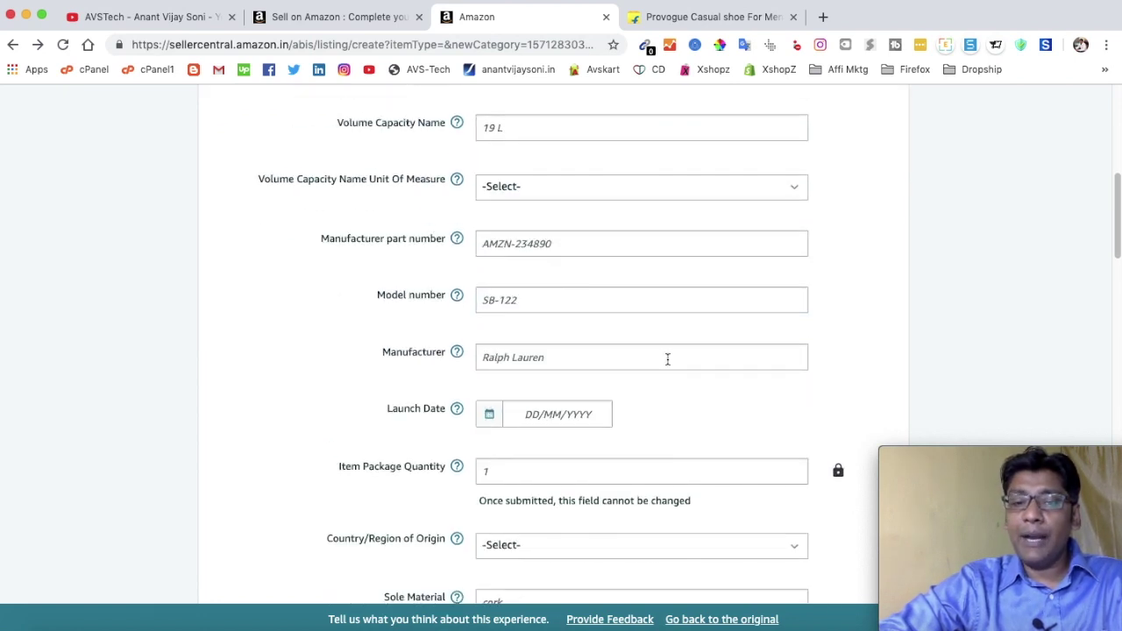
{"action": "scroll", "coordinate": [666, 357], "scroll_direction": "down", "scroll_amount": 1}
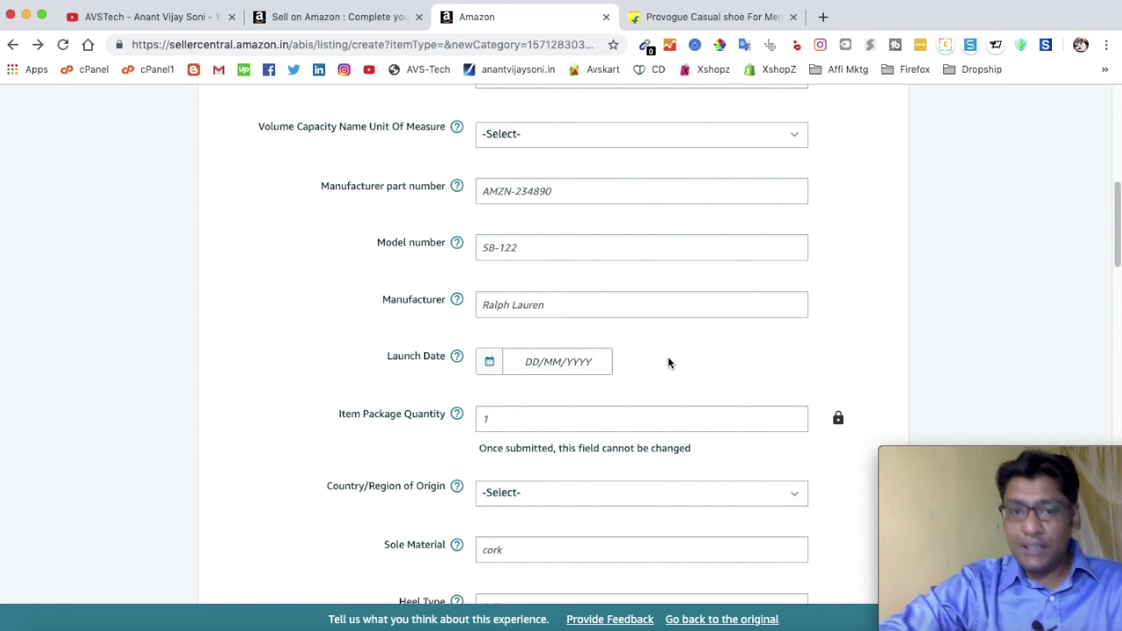
{"action": "scroll", "coordinate": [670, 357], "scroll_direction": "down", "scroll_amount": 1}
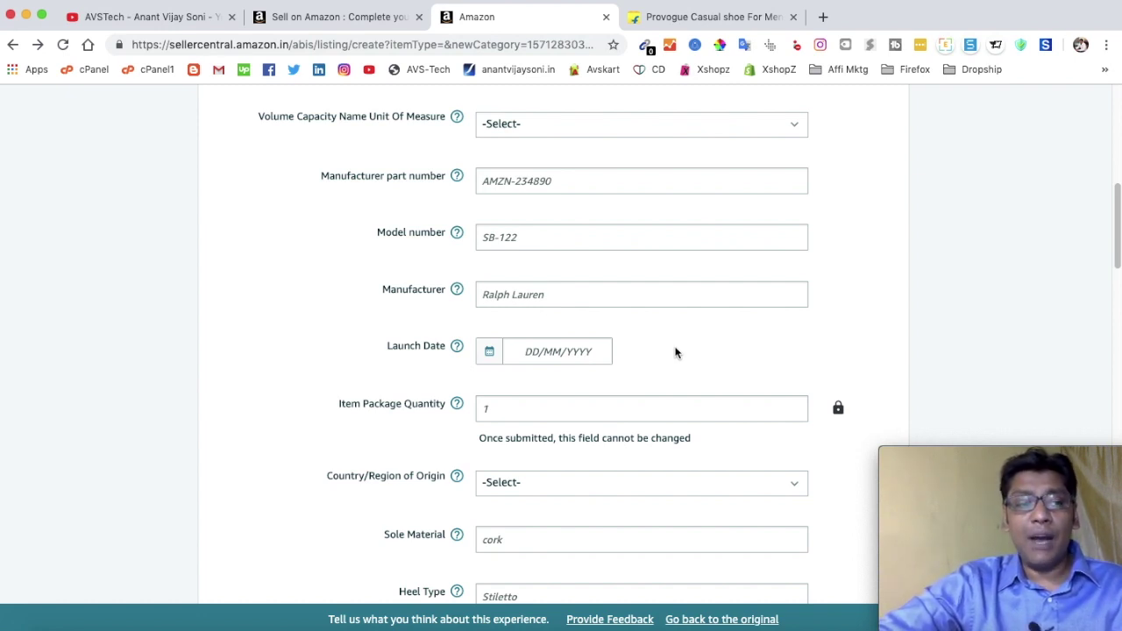
{"action": "scroll", "coordinate": [668, 353], "scroll_direction": "down", "scroll_amount": 4}
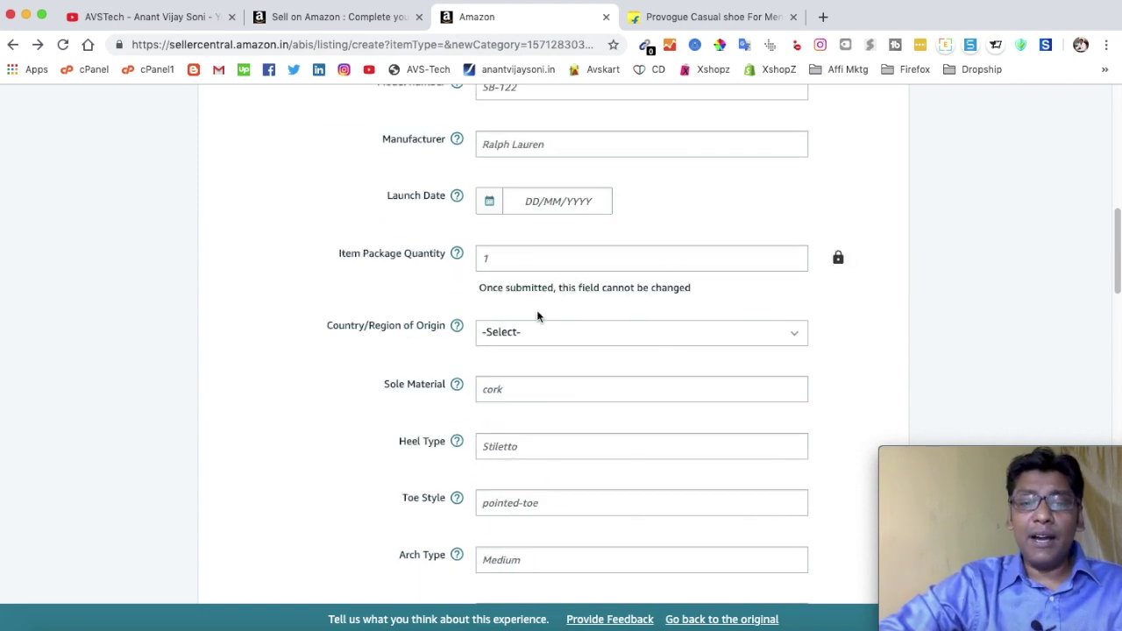
{"action": "scroll", "coordinate": [576, 401], "scroll_direction": "down", "scroll_amount": 15}
{"action": "scroll", "coordinate": [575, 399], "scroll_direction": "down", "scroll_amount": 6}
{"action": "scroll", "coordinate": [574, 392], "scroll_direction": "down", "scroll_amount": 7}
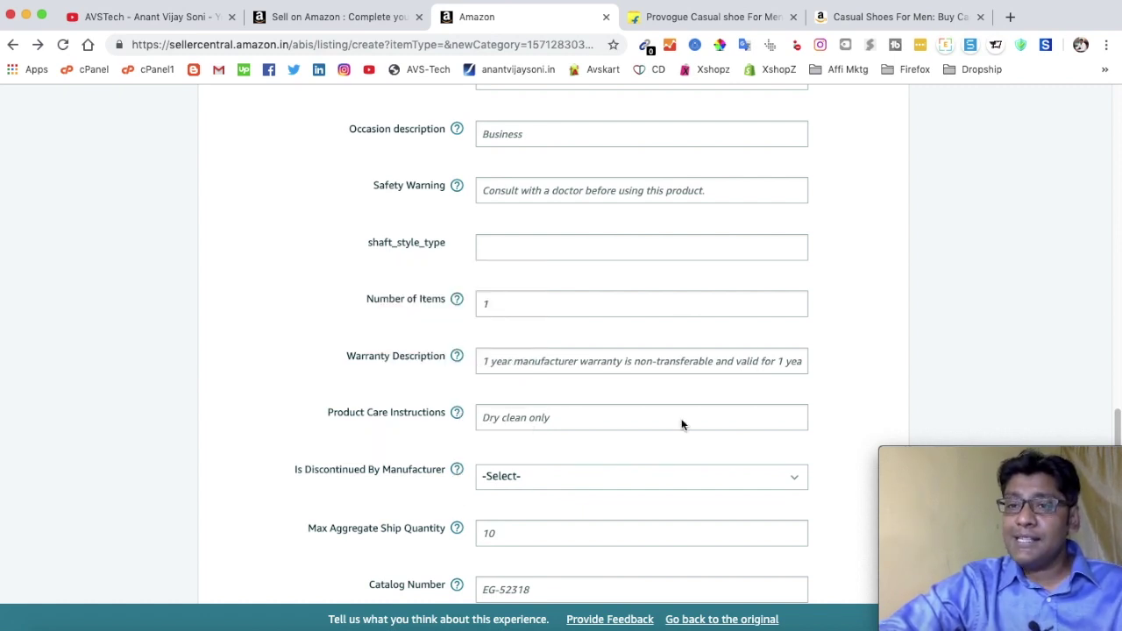
Browse Amazon.in's men's casual shoes category, open the Suttho Men's Driving Loafer Shoes product page, and close the category page.
{"action": "left_click", "coordinate": [881, 16]}
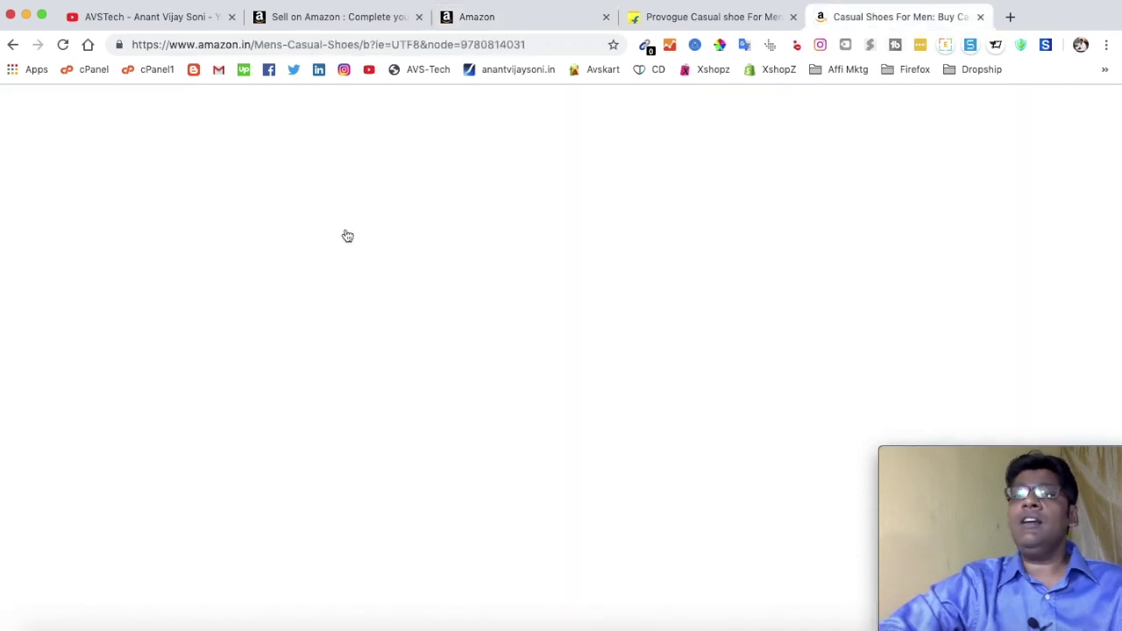
{"action": "scroll", "coordinate": [340, 263], "scroll_direction": "down", "scroll_amount": 2}
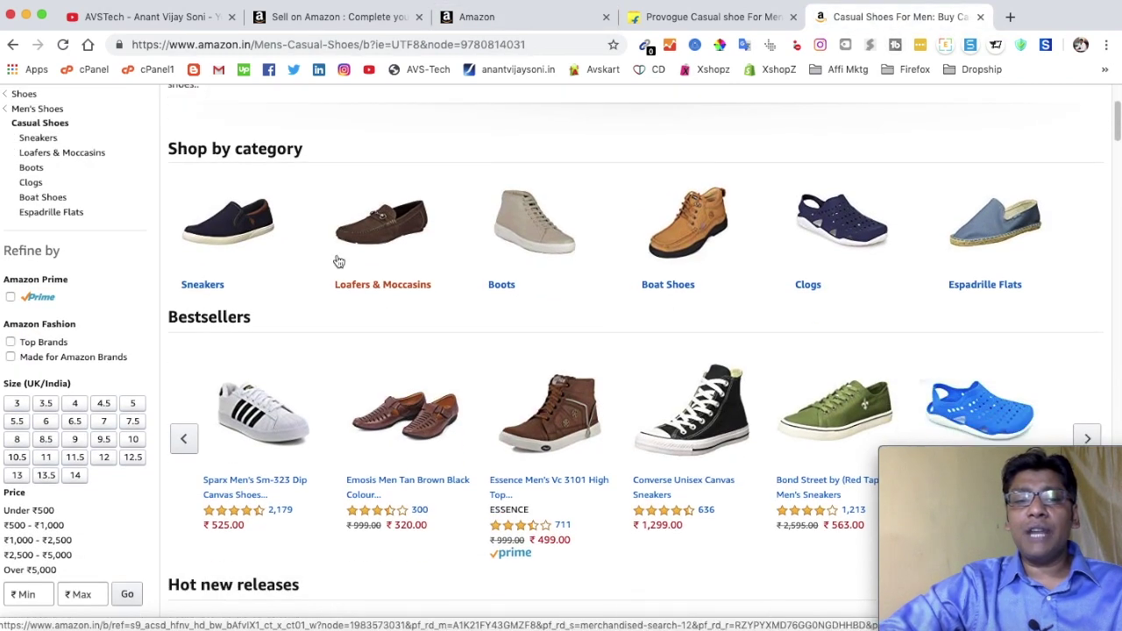
{"action": "scroll", "coordinate": [396, 263], "scroll_direction": "down", "scroll_amount": 10}
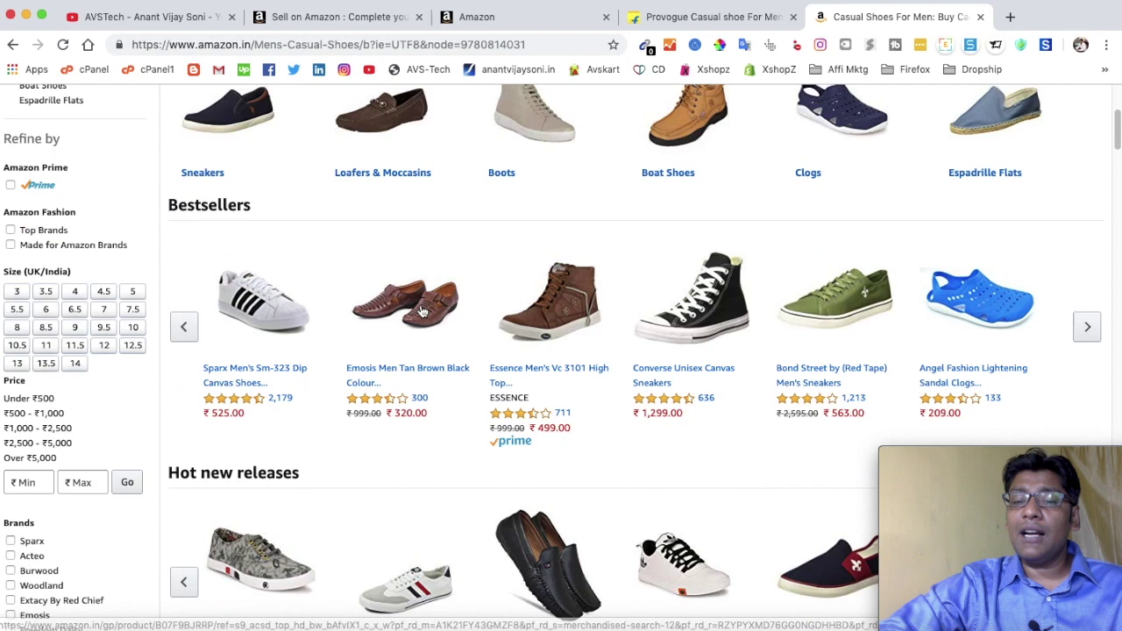
{"action": "left_click", "coordinate": [545, 302]}
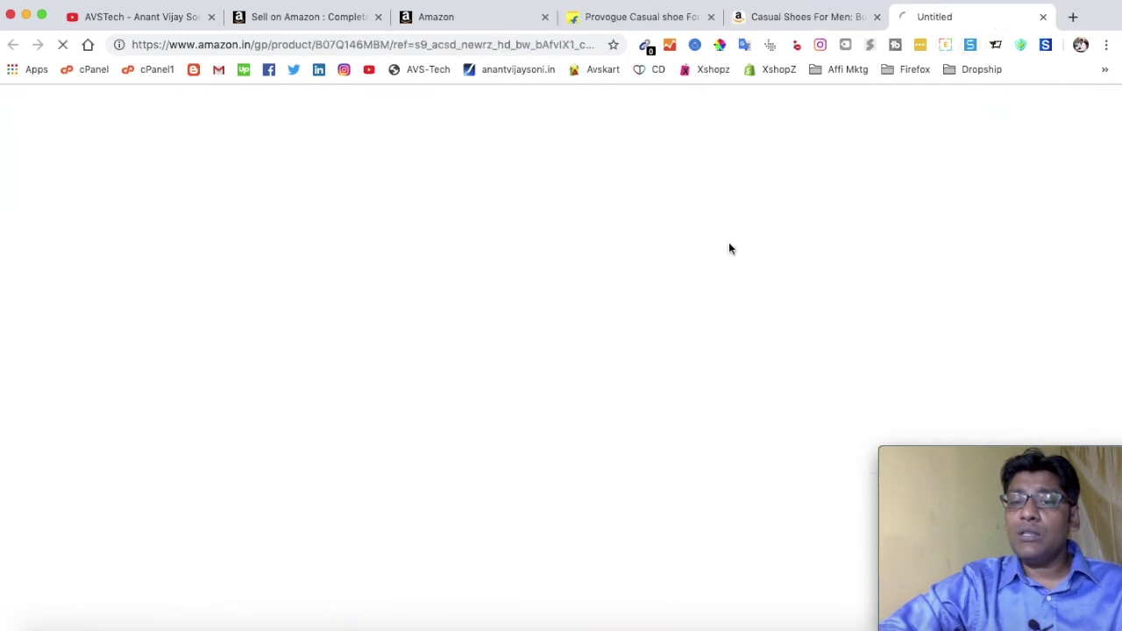
{"action": "left_click", "coordinate": [875, 17]}
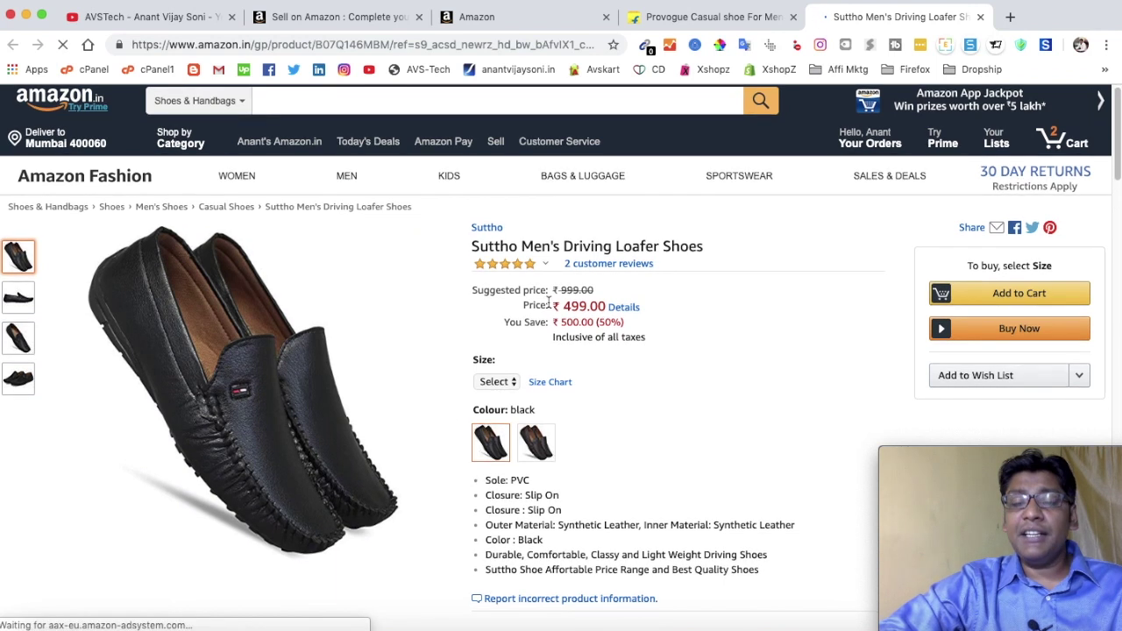
Examine the loafer page's bullet points, product description and product details as an example of how listing information is displayed.
{"action": "scroll", "coordinate": [556, 300], "scroll_direction": "down", "scroll_amount": 2}
{"action": "scroll", "coordinate": [611, 260], "scroll_direction": "down", "scroll_amount": 2}
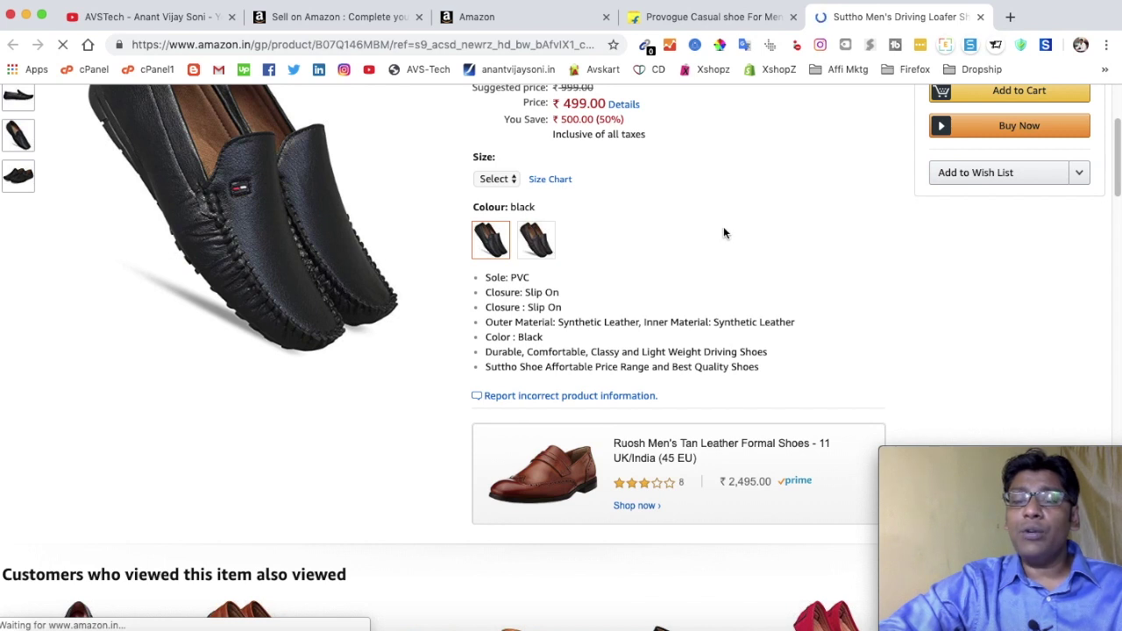
{"action": "scroll", "coordinate": [707, 220], "scroll_direction": "down", "scroll_amount": 10}
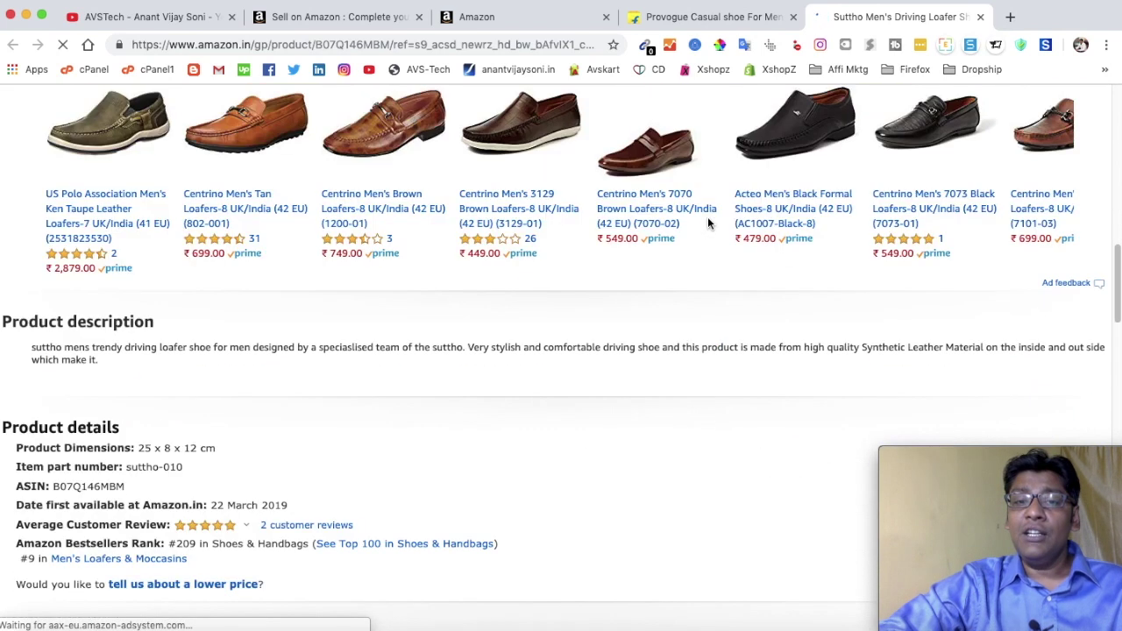
{"action": "scroll", "coordinate": [696, 226], "scroll_direction": "down", "scroll_amount": 8}
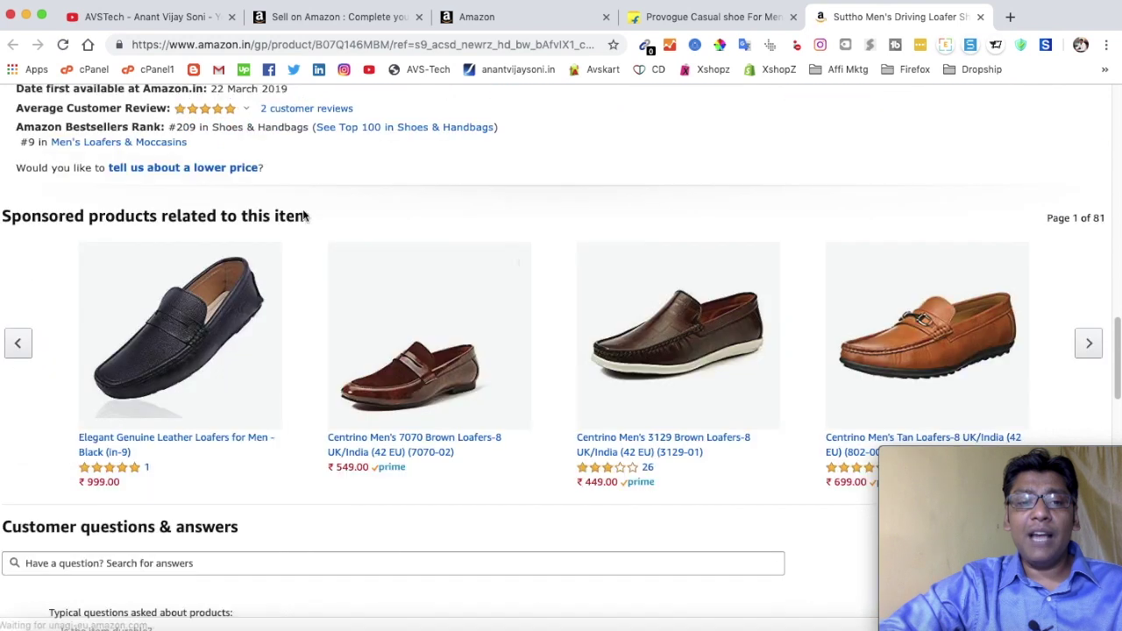
{"action": "scroll", "coordinate": [172, 177], "scroll_direction": "up", "scroll_amount": 5}
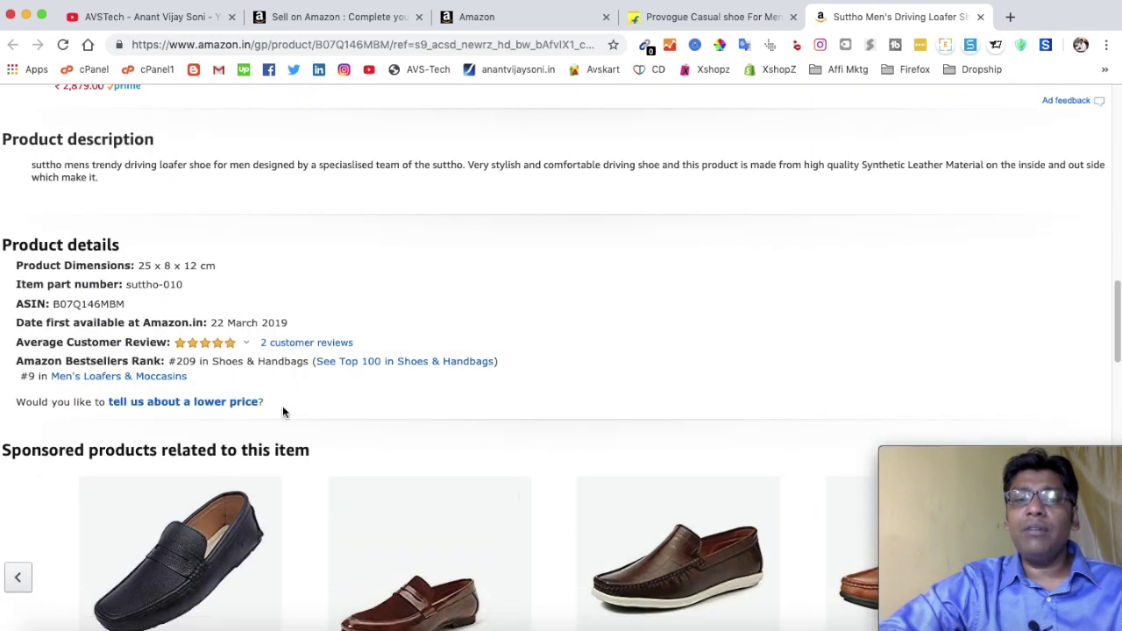
{"action": "scroll", "coordinate": [562, 258], "scroll_direction": "up", "scroll_amount": 10}
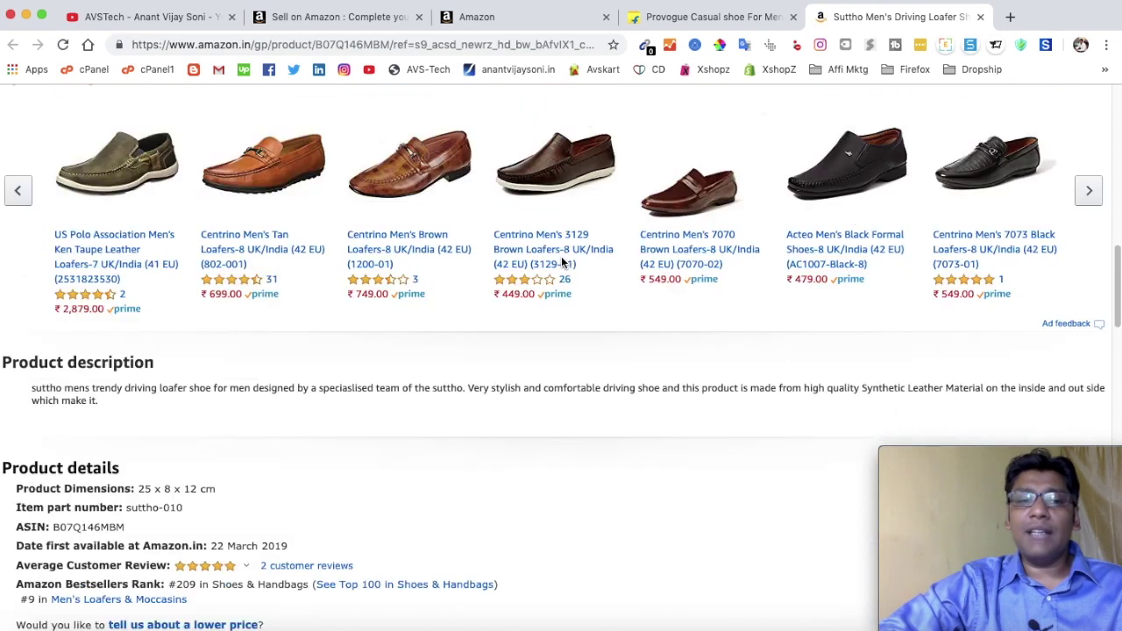
{"action": "scroll", "coordinate": [561, 256], "scroll_direction": "up", "scroll_amount": 9}
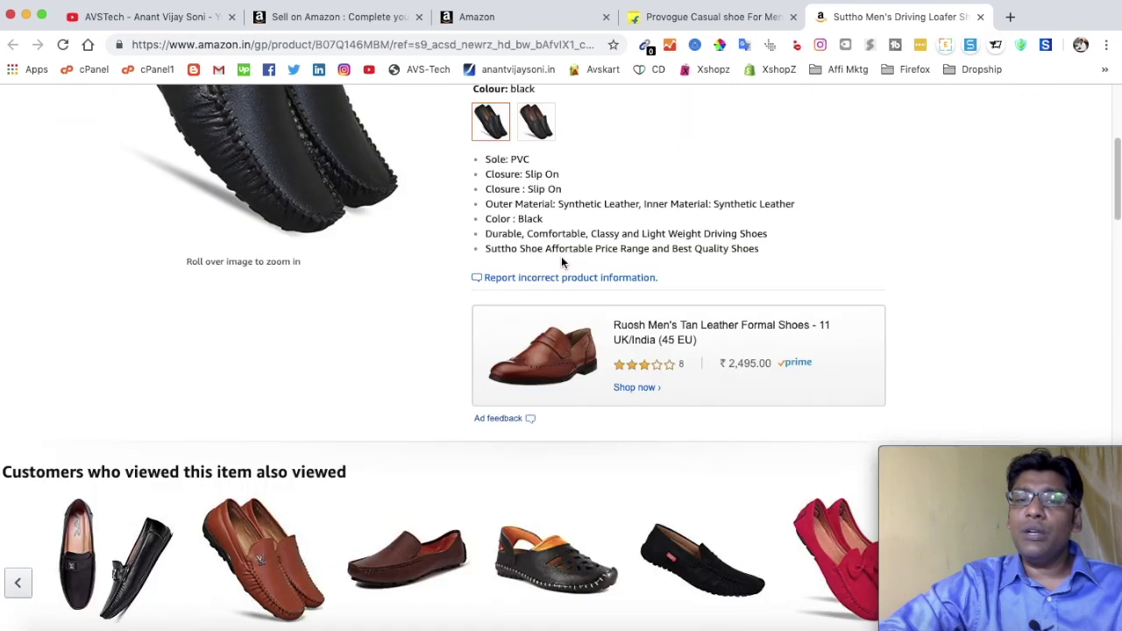
{"action": "scroll", "coordinate": [561, 256], "scroll_direction": "up", "scroll_amount": 6}
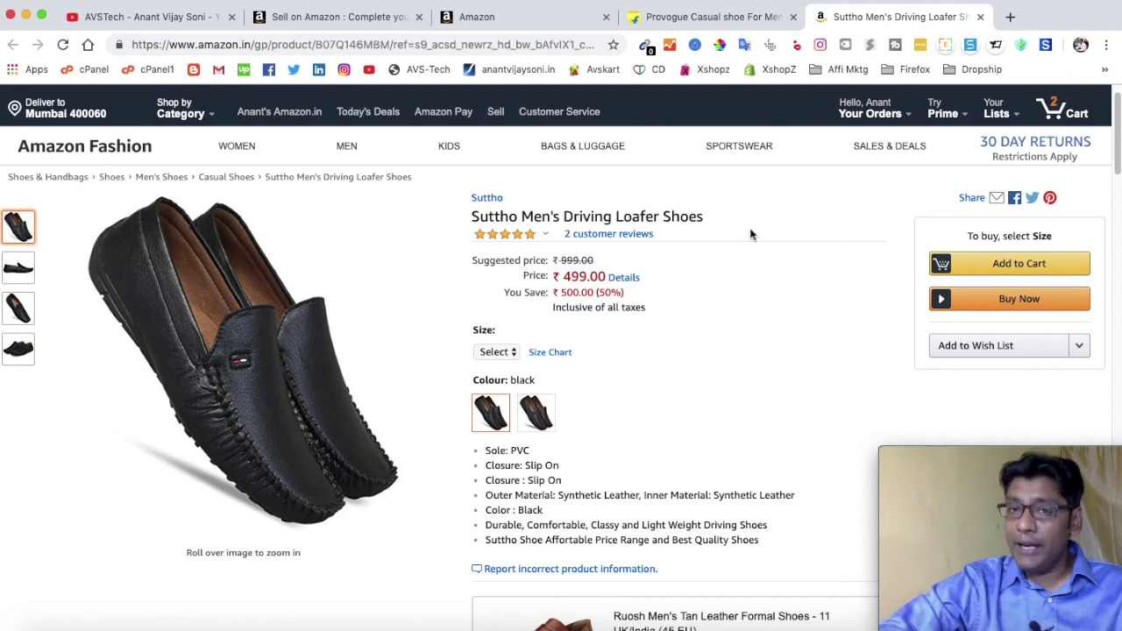
Return to the listing's More Details section and review its remaining catalog number, importer, manufacturer contact and dimension fields.
{"action": "left_click", "coordinate": [518, 18]}
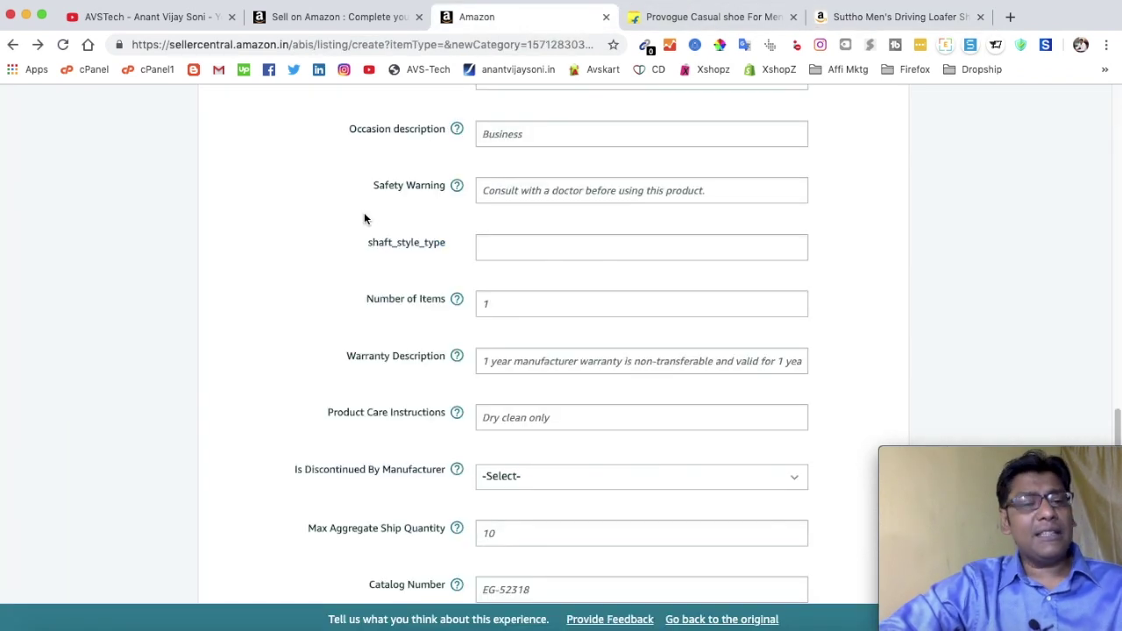
{"action": "scroll", "coordinate": [347, 256], "scroll_direction": "down", "scroll_amount": 5}
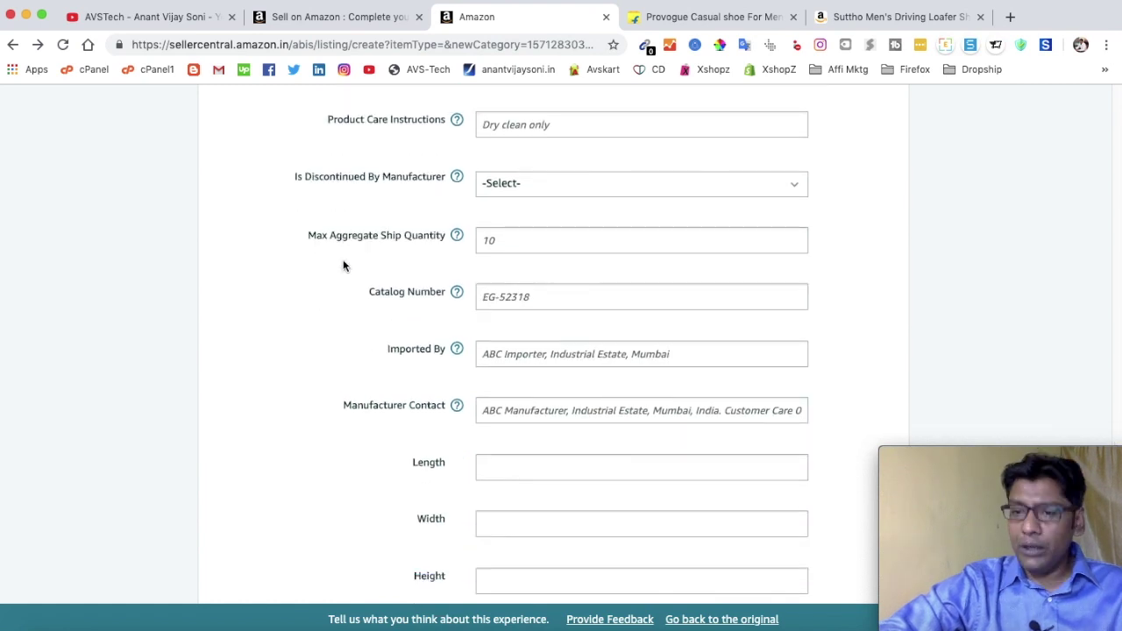
{"action": "scroll", "coordinate": [642, 250], "scroll_direction": "up", "scroll_amount": 10}
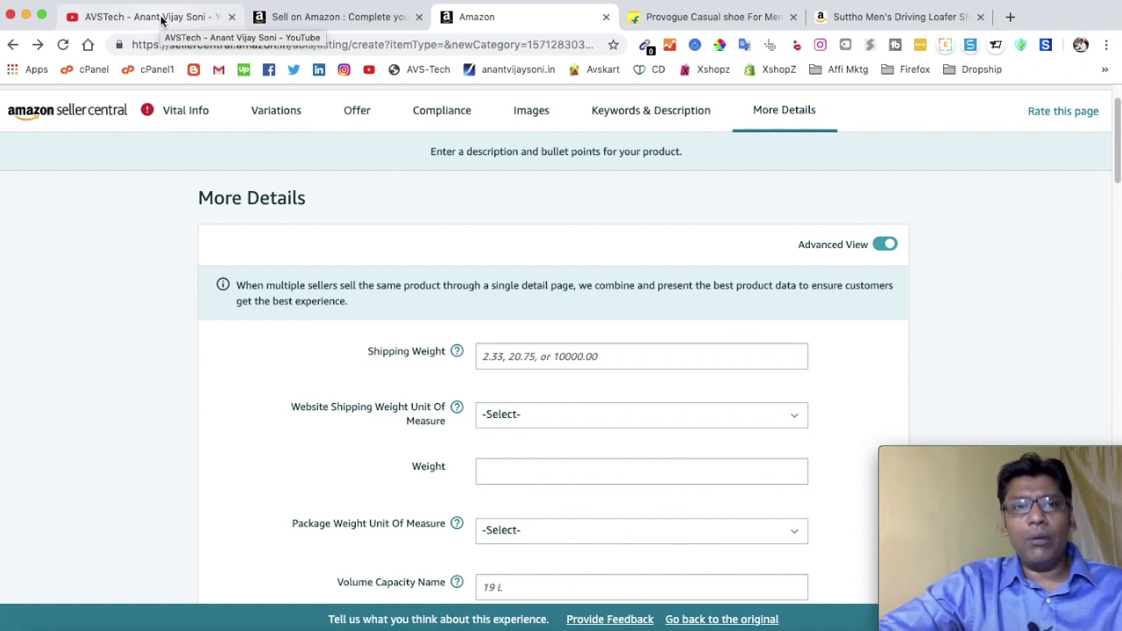
{"action": "scroll", "coordinate": [487, 217], "scroll_direction": "down", "scroll_amount": 1}
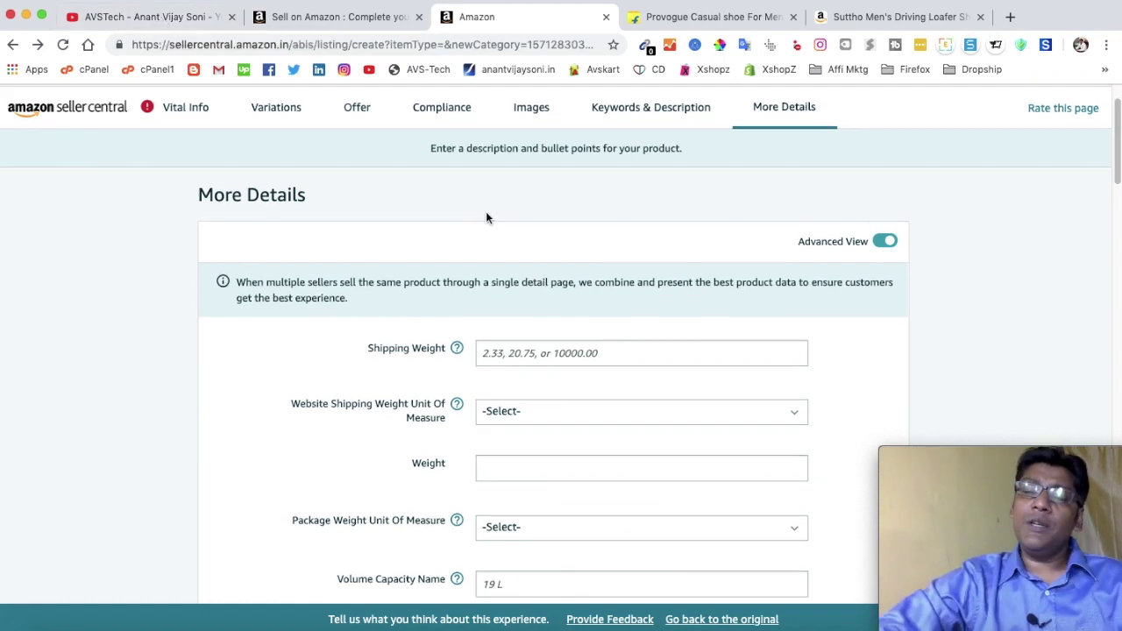
Switch to the AVSTech YouTube channel page.
{"action": "left_click", "coordinate": [132, 21]}
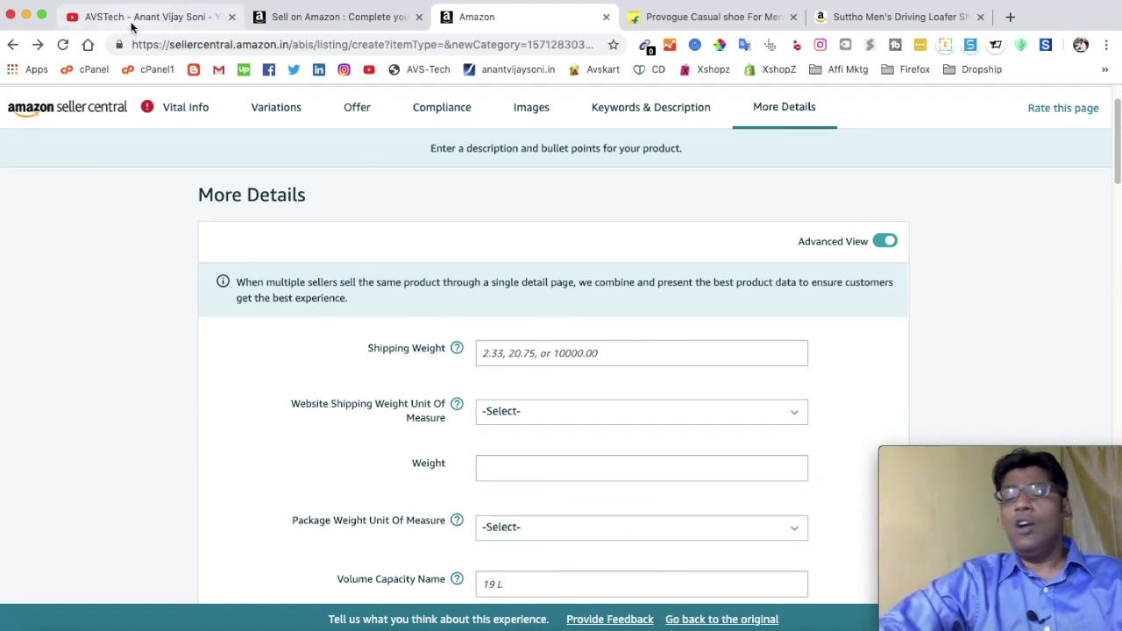